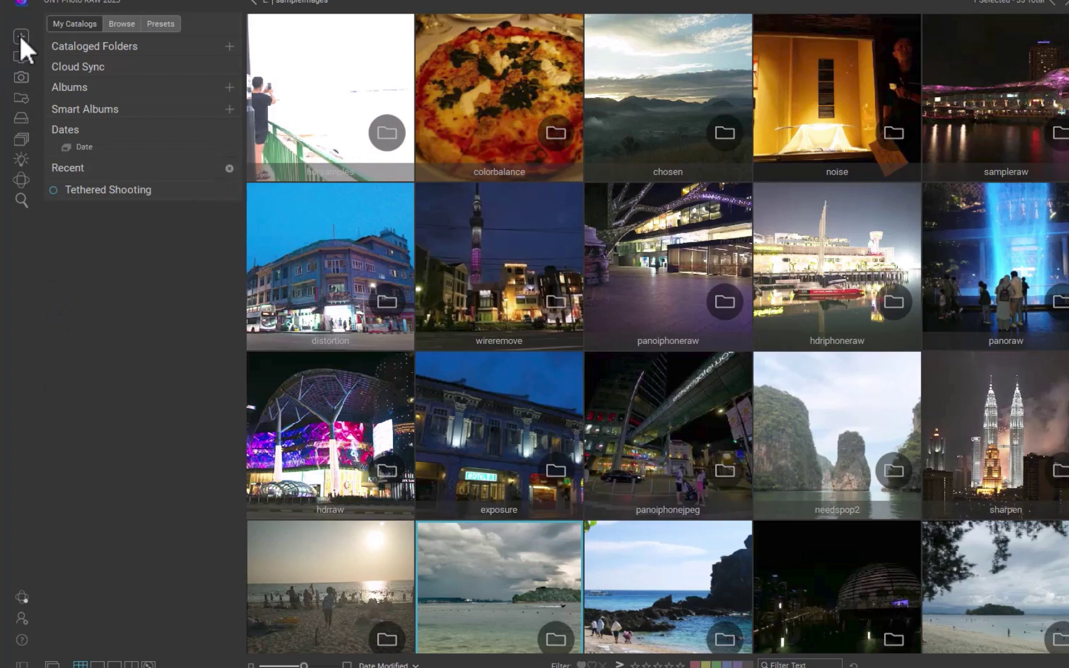
In the Browse folder tree, open the Boracay island hopping May 2023 folder and enlarge its thumbnails.
left_click(112, 25)
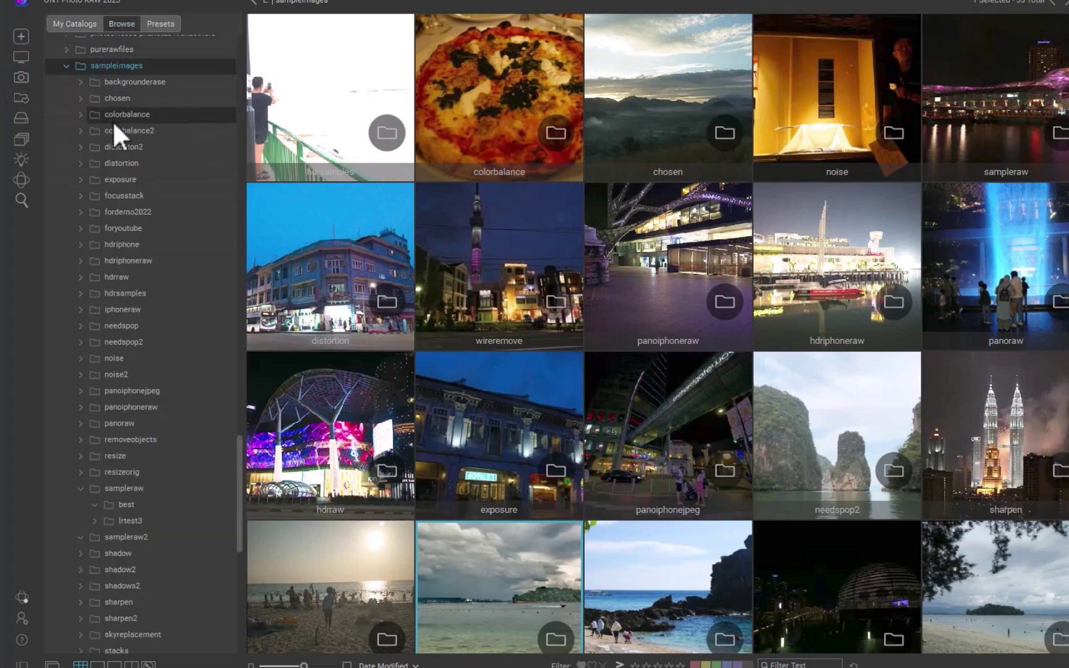
scroll(112, 120, "up", 10)
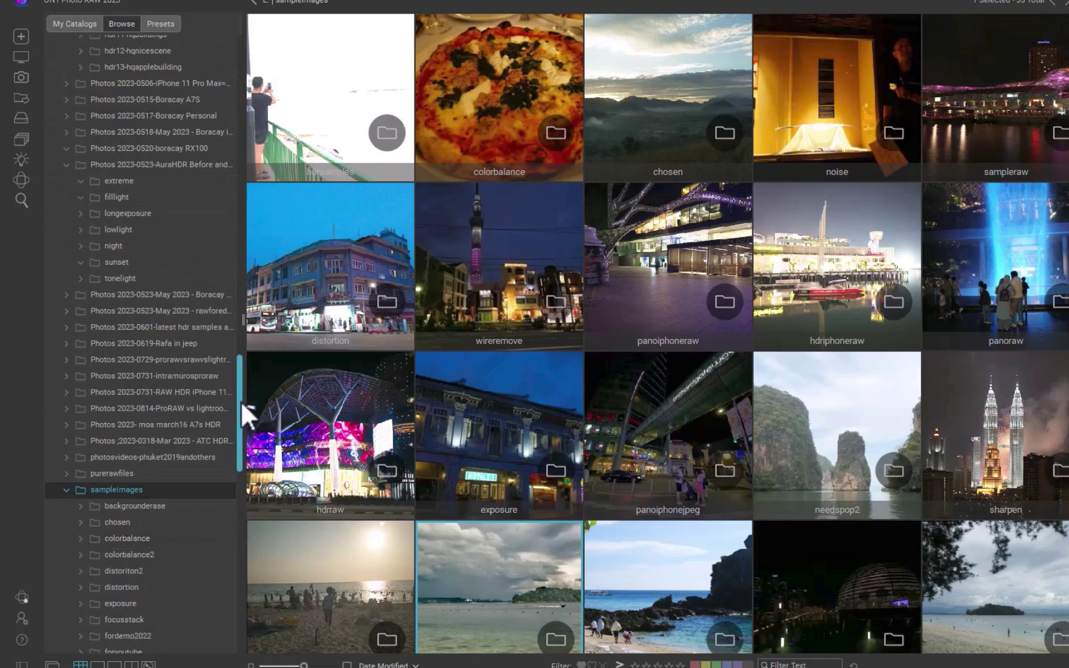
left_click_drag(241, 400, 470, 482)
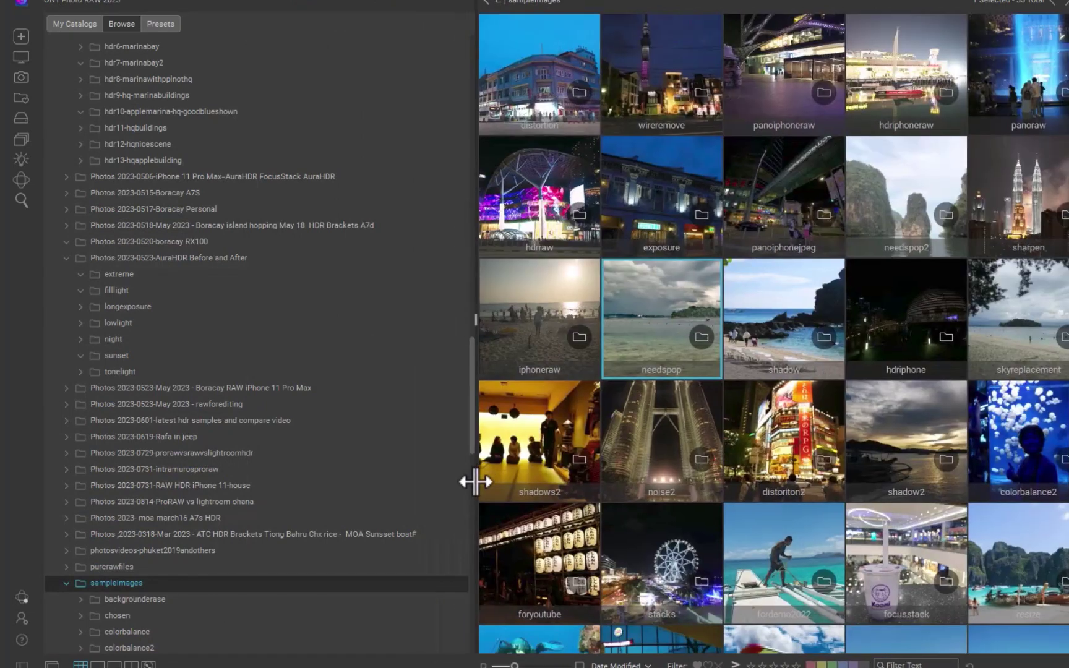
left_click(109, 226)
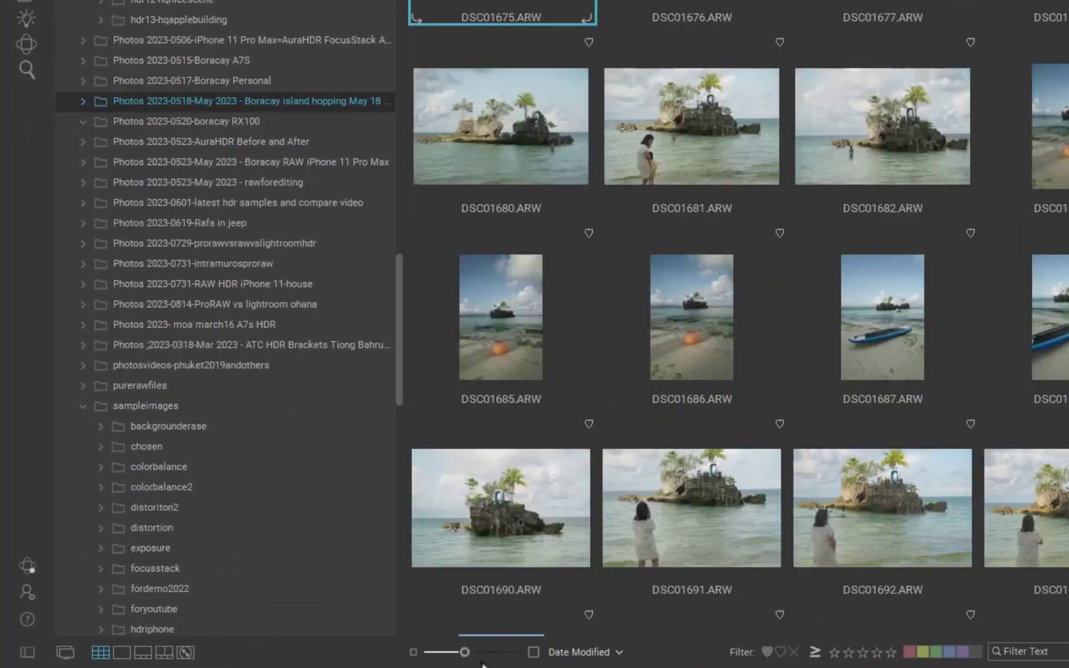
left_click_drag(472, 656, 501, 658)
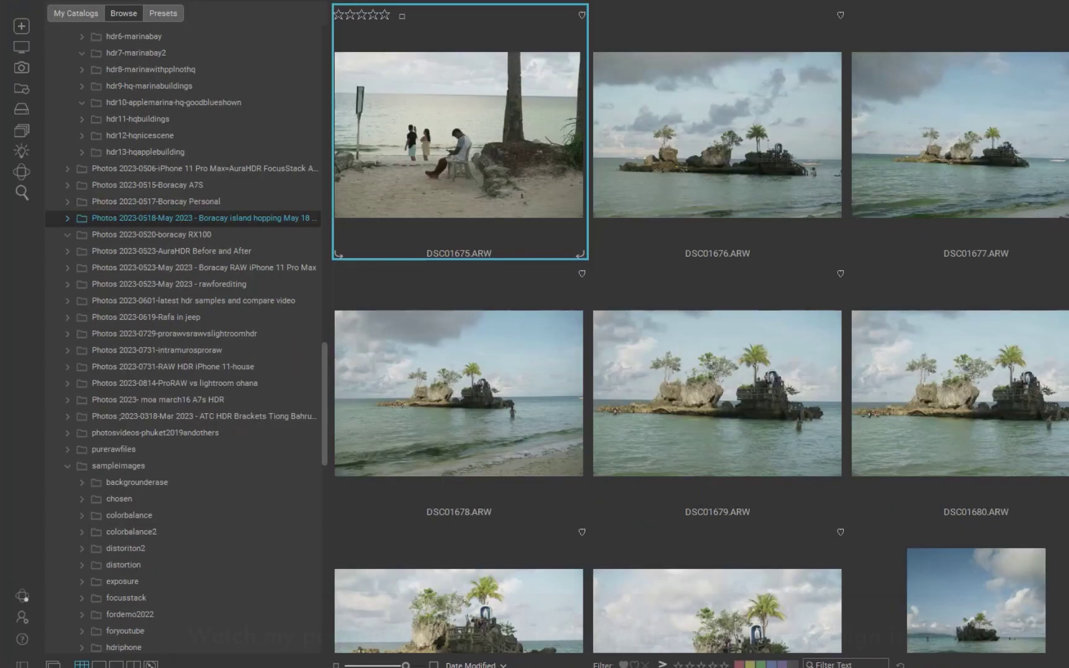
Switch to Filmstrip view, preview DSC01679 and make the thumbnail strip taller.
left_click(99, 665)
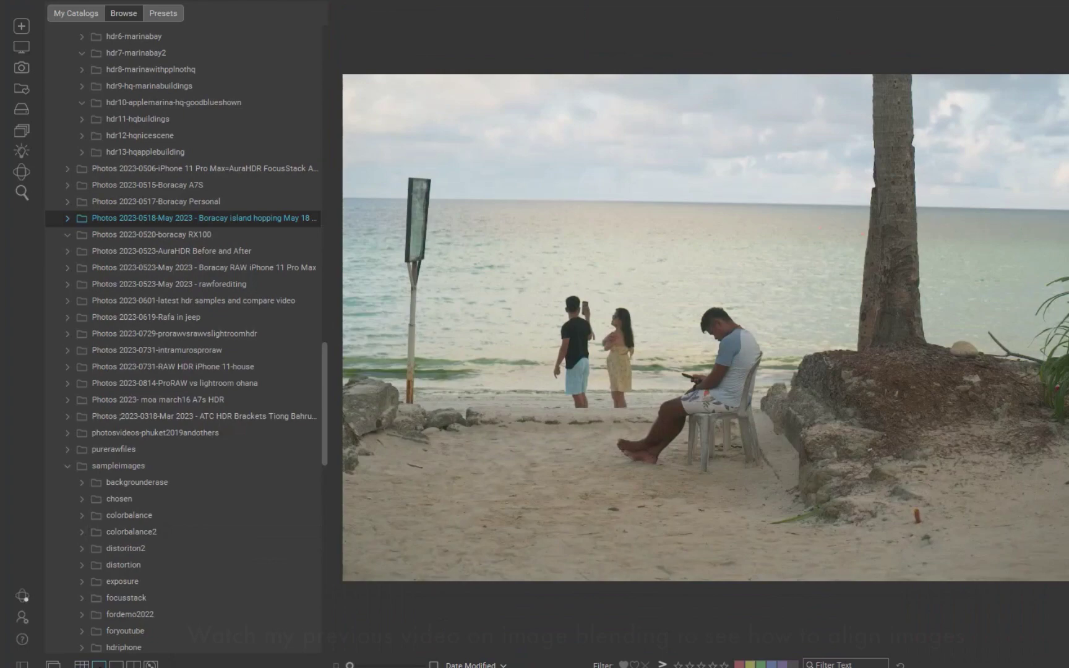
left_click(116, 664)
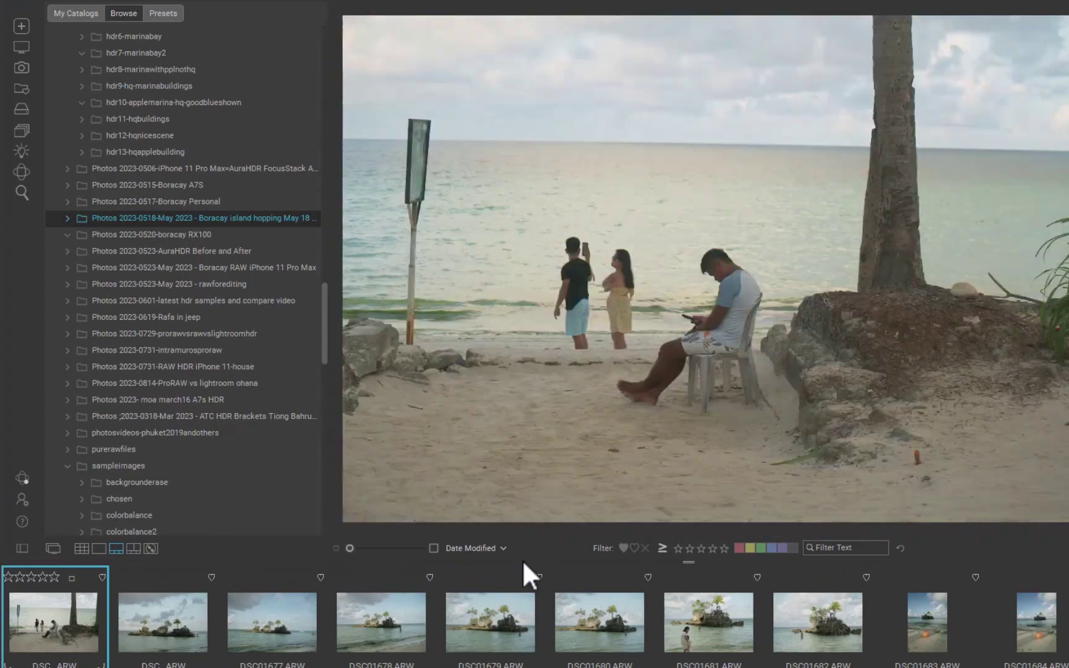
left_click(523, 567)
left_click_drag(528, 561, 639, 616)
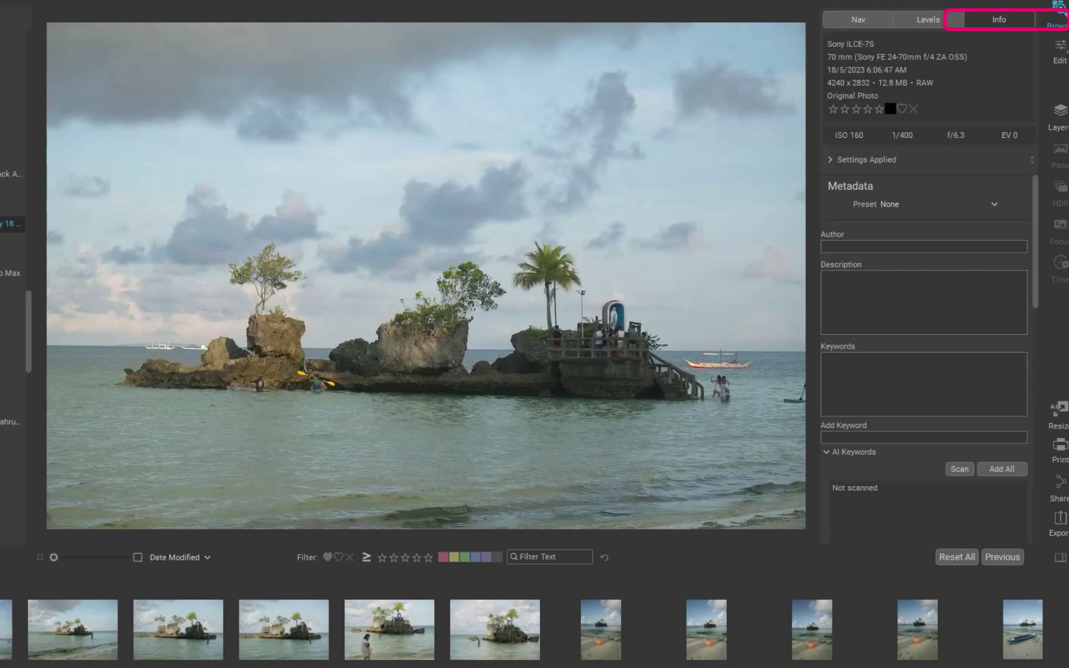
Preview several photos from the filmstrip, ending on the palm-framed island shot.
left_click(8, 649)
left_click(100, 640)
left_click(179, 632)
left_click(281, 628)
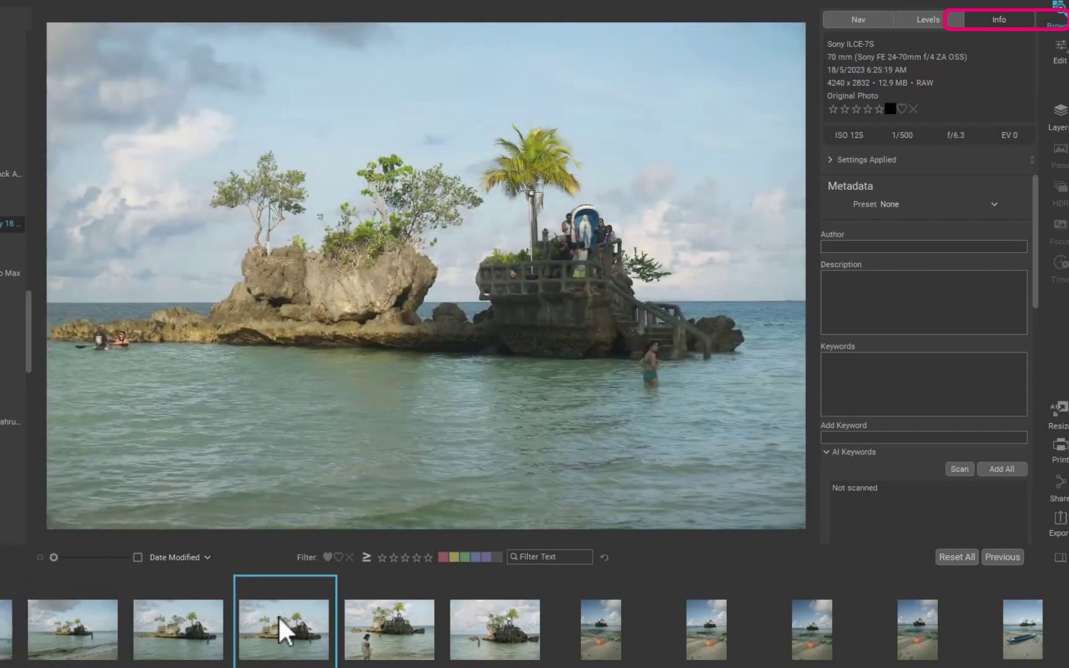
left_click(393, 639)
left_click(184, 650)
left_click(95, 649)
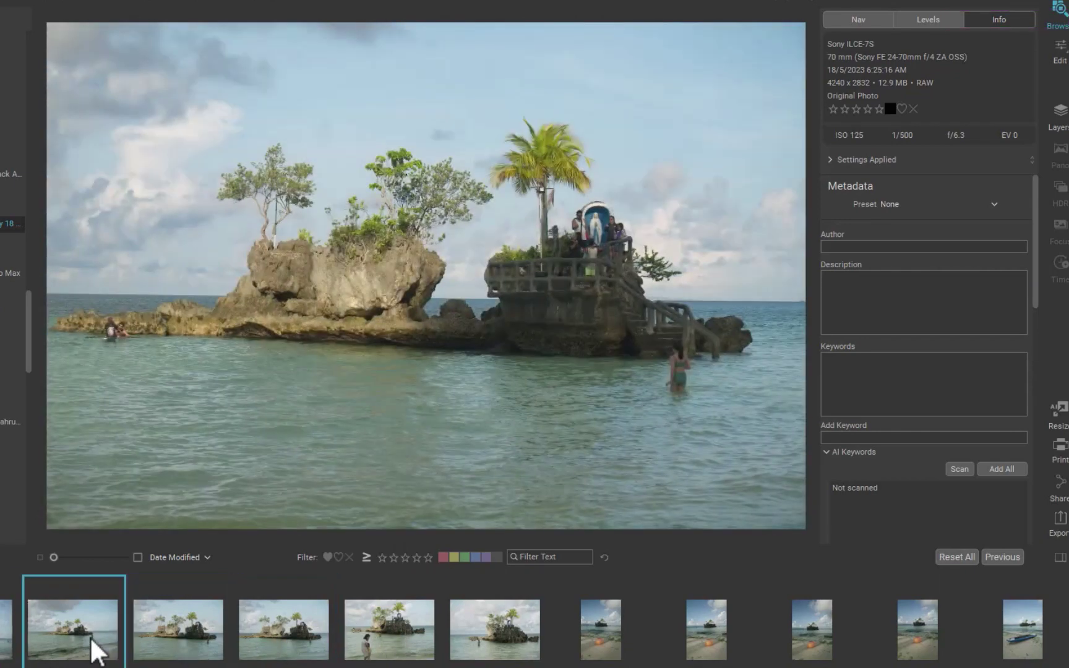
scroll(101, 649, "down", 3)
scroll(100, 649, "up", 3)
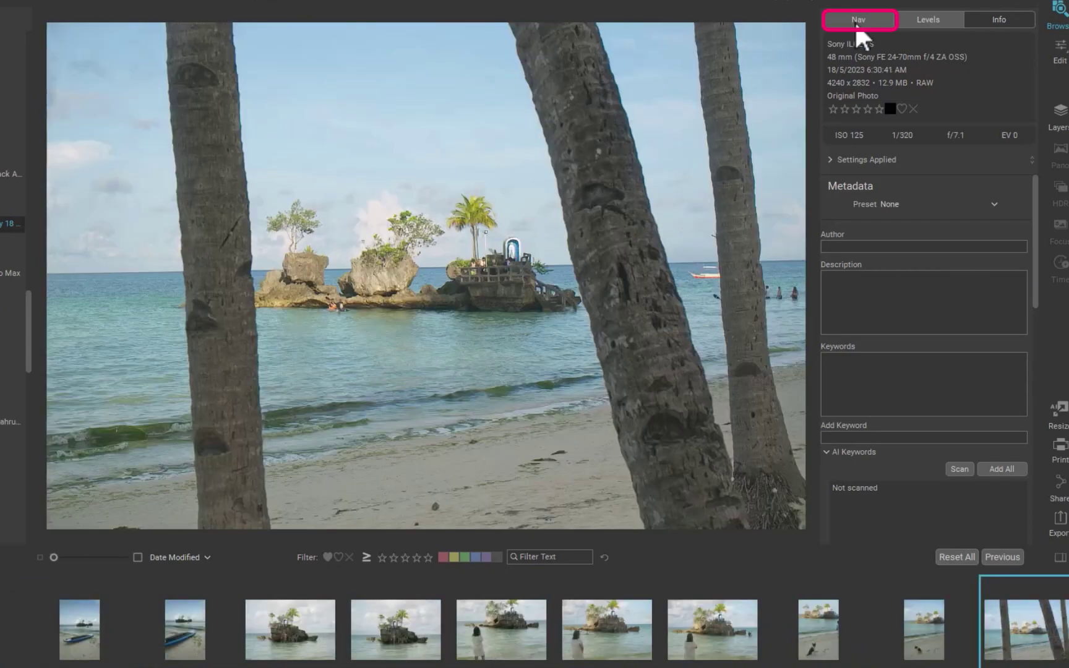
Zoom the preview to 100% via the Navigator, pan over the shrine, and check the histogram and camera info.
left_click(857, 20)
left_click(918, 163)
left_click_drag(921, 148, 926, 67)
left_click(927, 20)
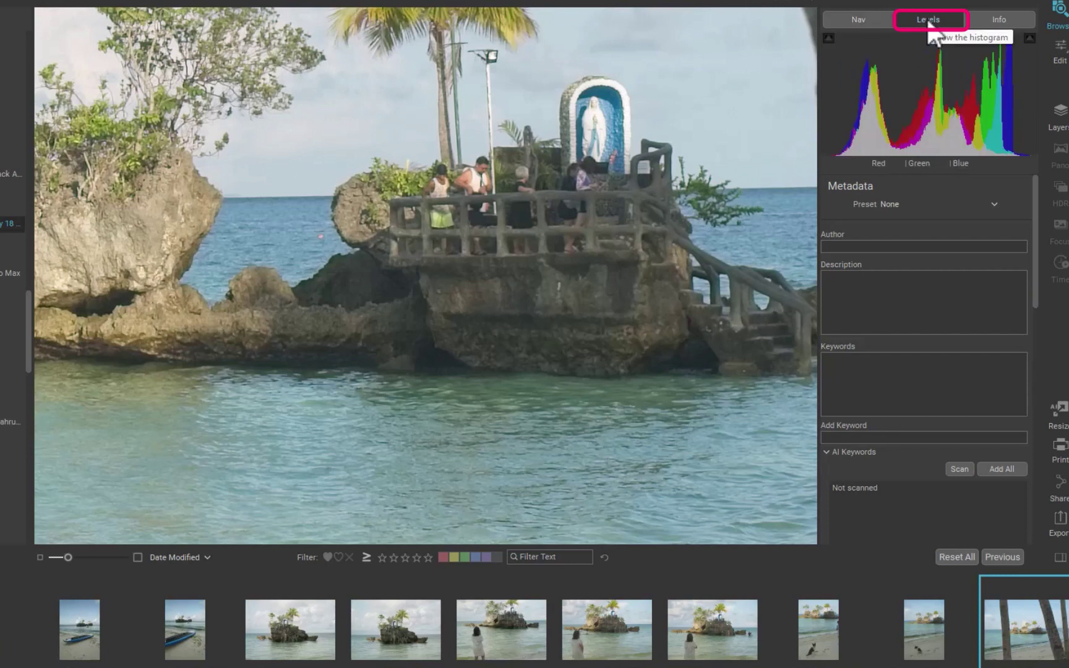
left_click(1004, 22)
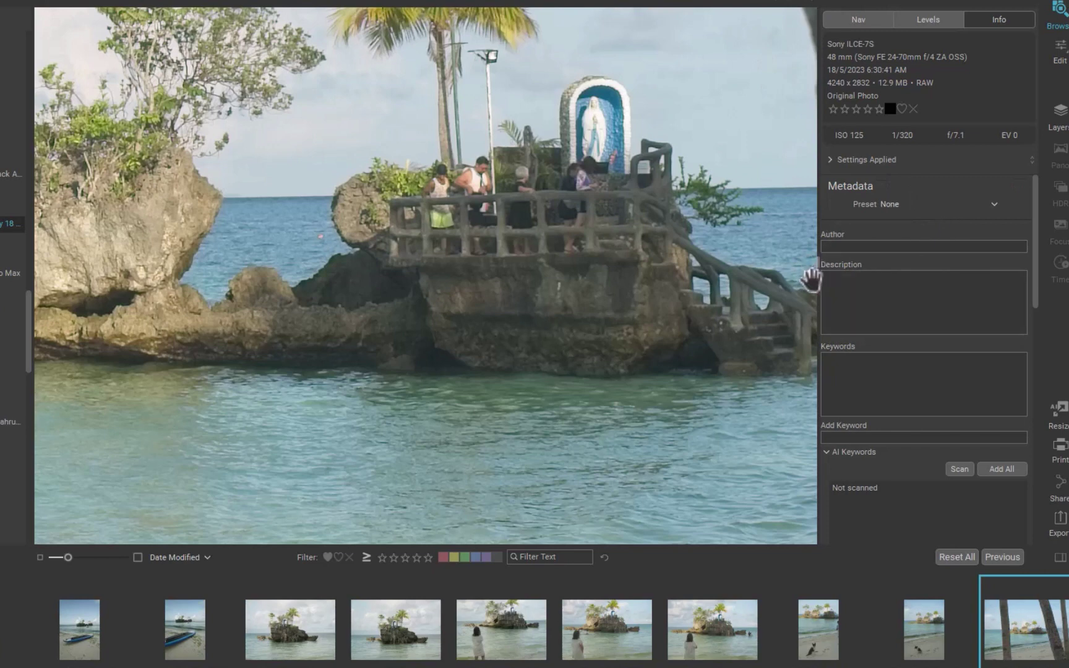
Focus the Description field and resize the info and metadata panel, hiding and restoring it.
left_click(836, 311)
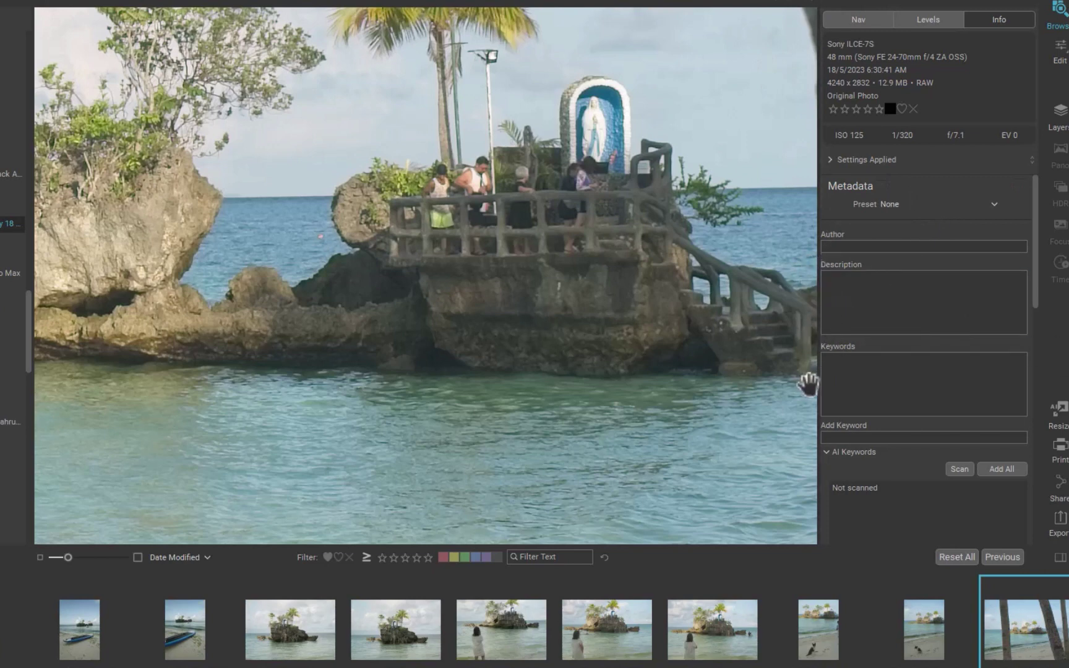
left_click_drag(818, 380, 1063, 404)
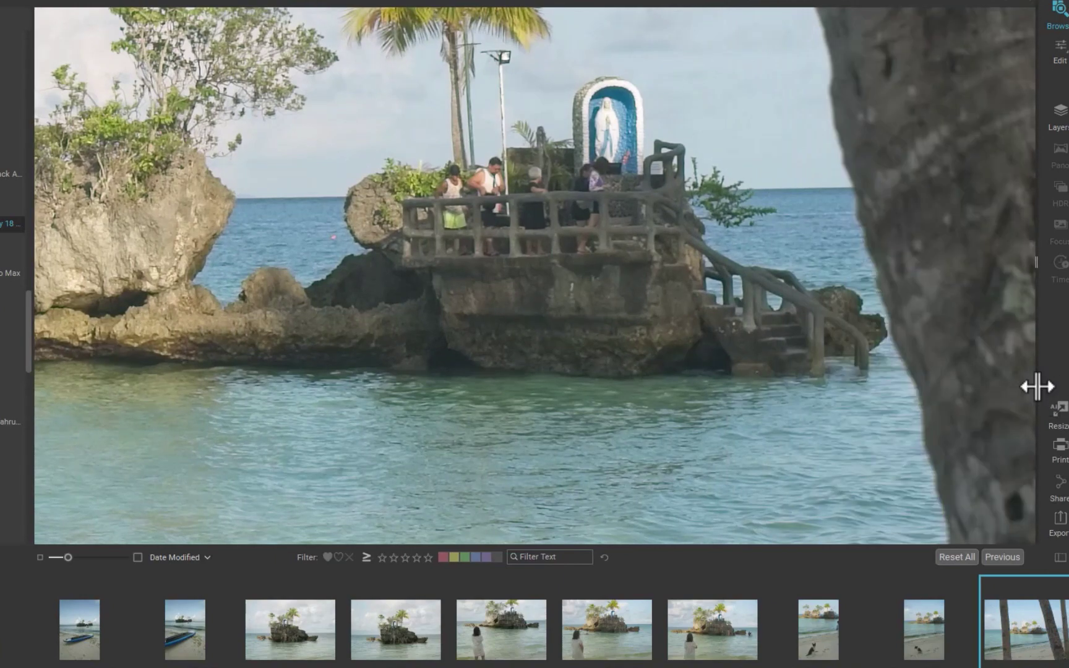
mouse_move(1037, 387)
left_mouse_down()
mouse_move(794, 387)
mouse_move(1057, 381)
left_mouse_up()
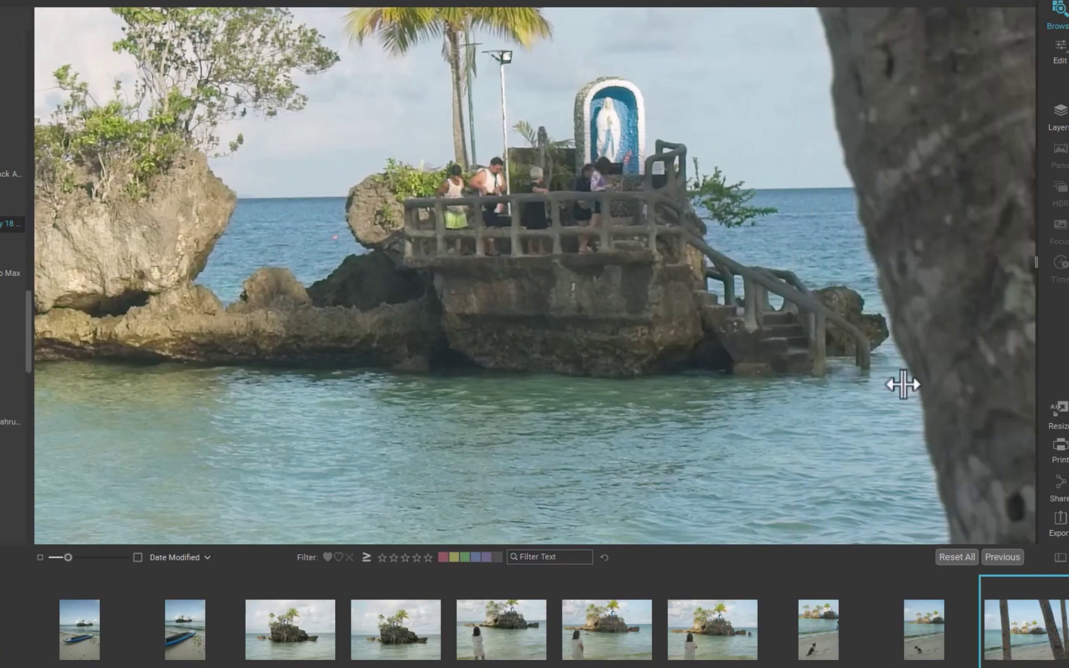
left_click_drag(903, 384, 780, 351)
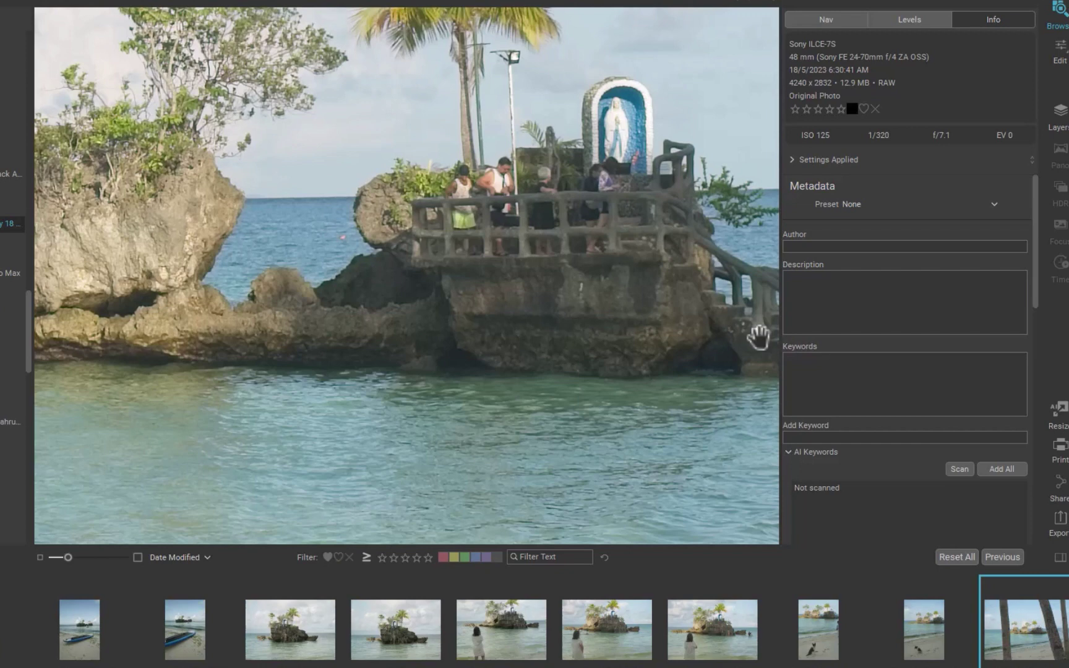
Back in the grid, give DSC02080 five stars and open the colour-label choices for DSC02076.
double_click(758, 337)
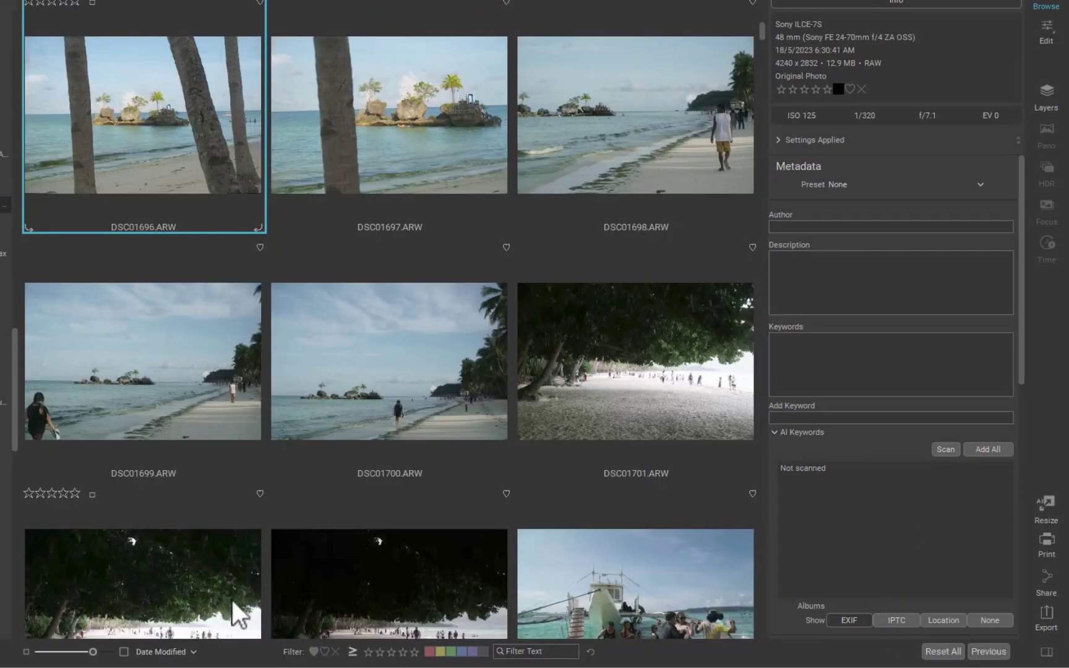
left_click(177, 652)
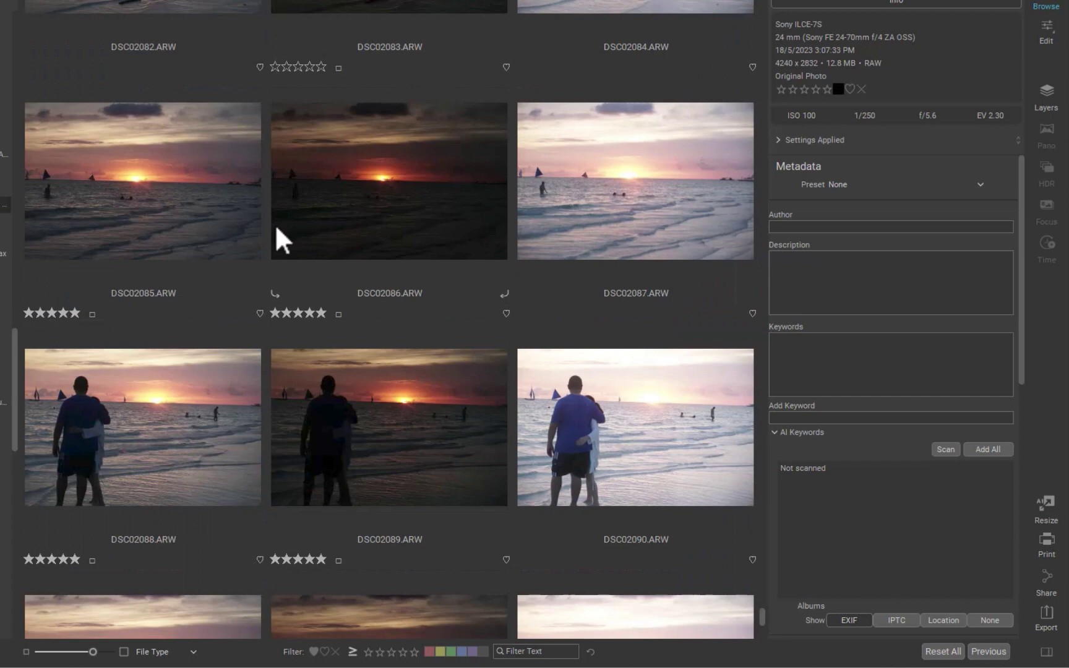
scroll(275, 251, "up", 5)
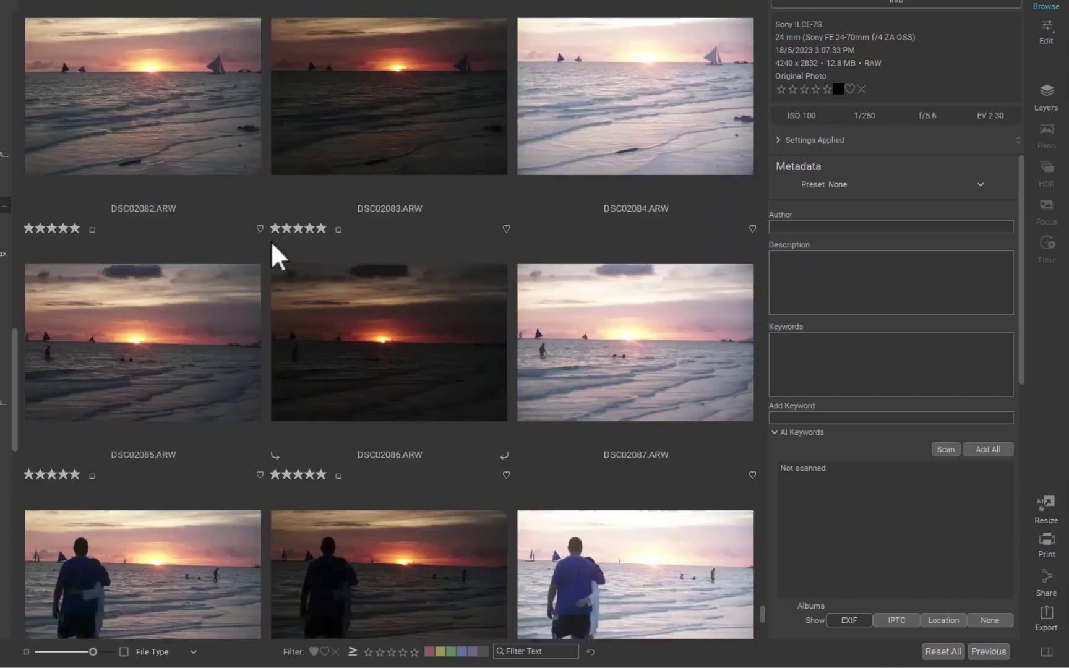
left_click(320, 144)
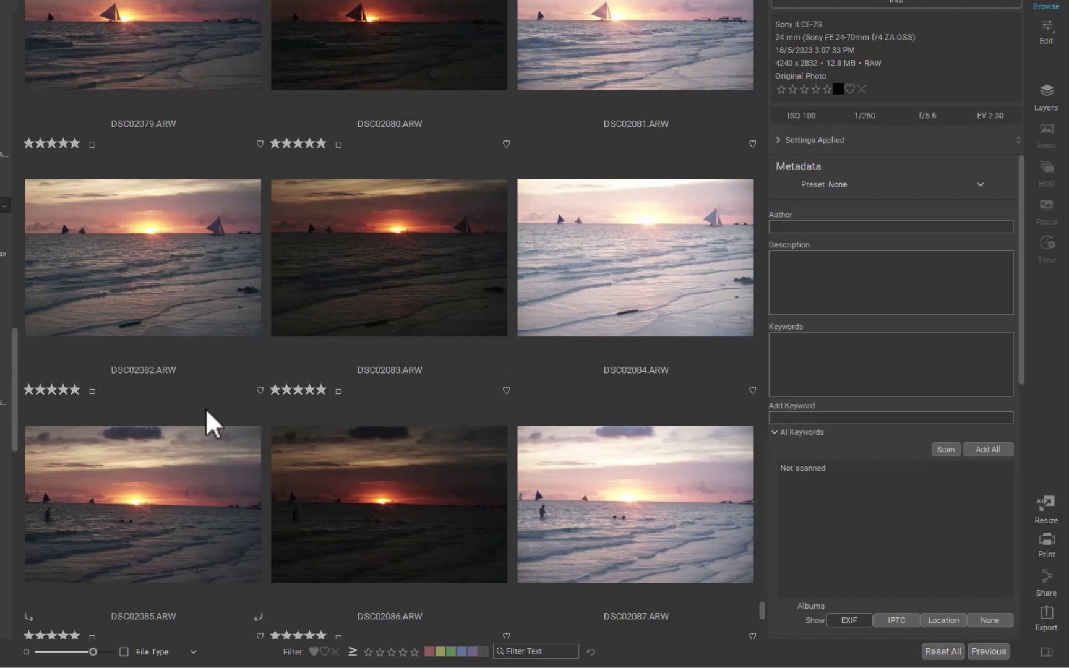
scroll(207, 424, "up", 3)
scroll(207, 425, "up", 3)
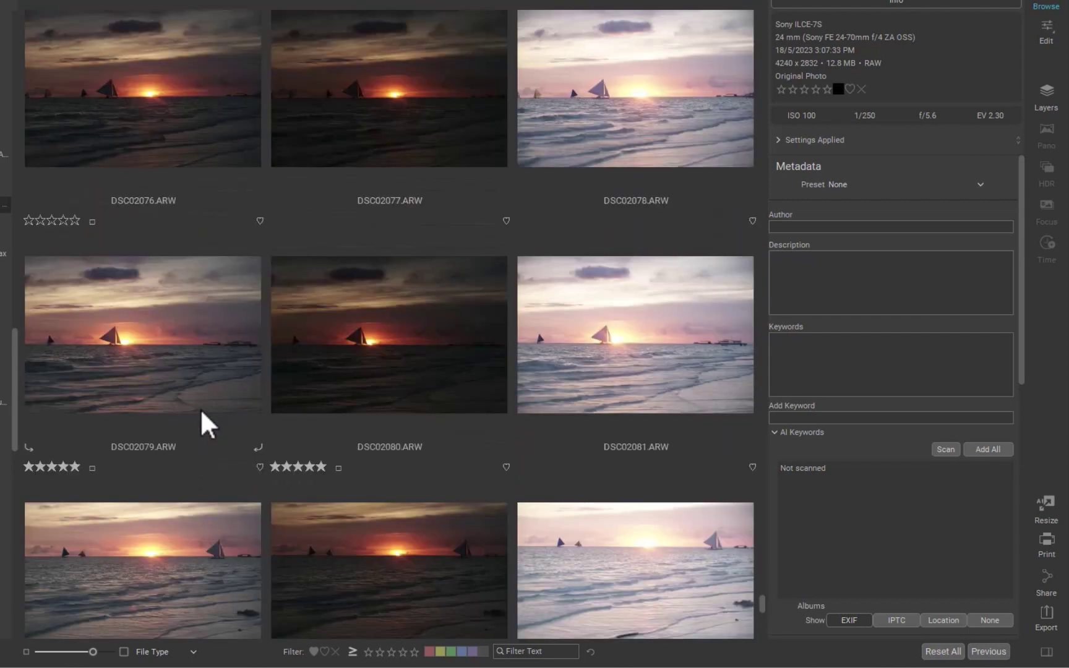
left_click(92, 221)
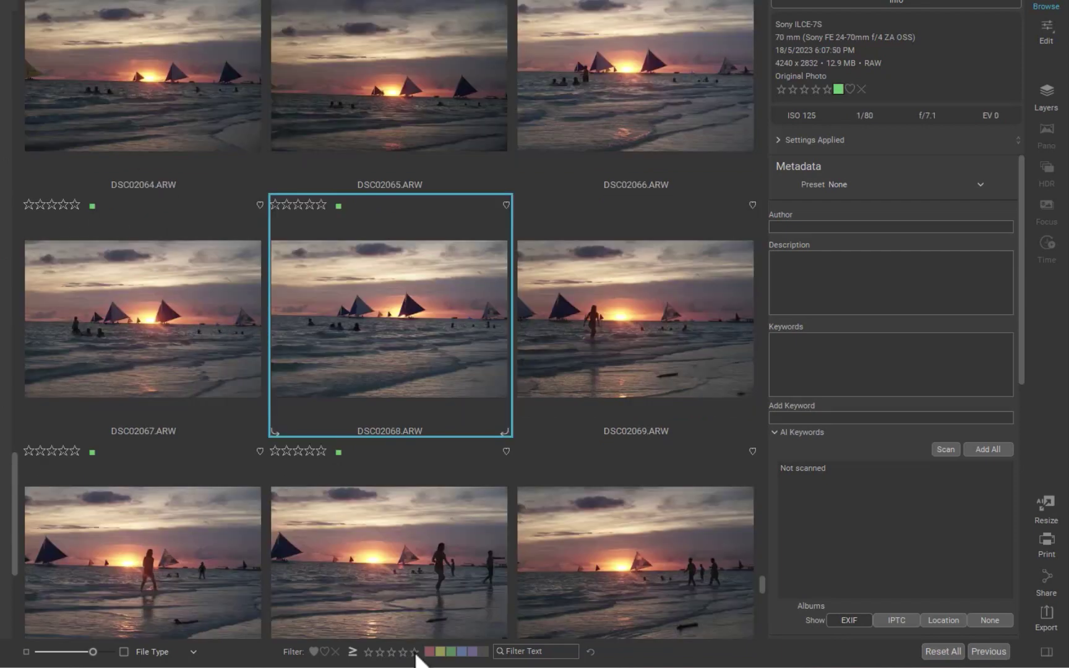
Filter the grid to five stars and then to green labels only, and begin a text filter.
left_click(414, 652)
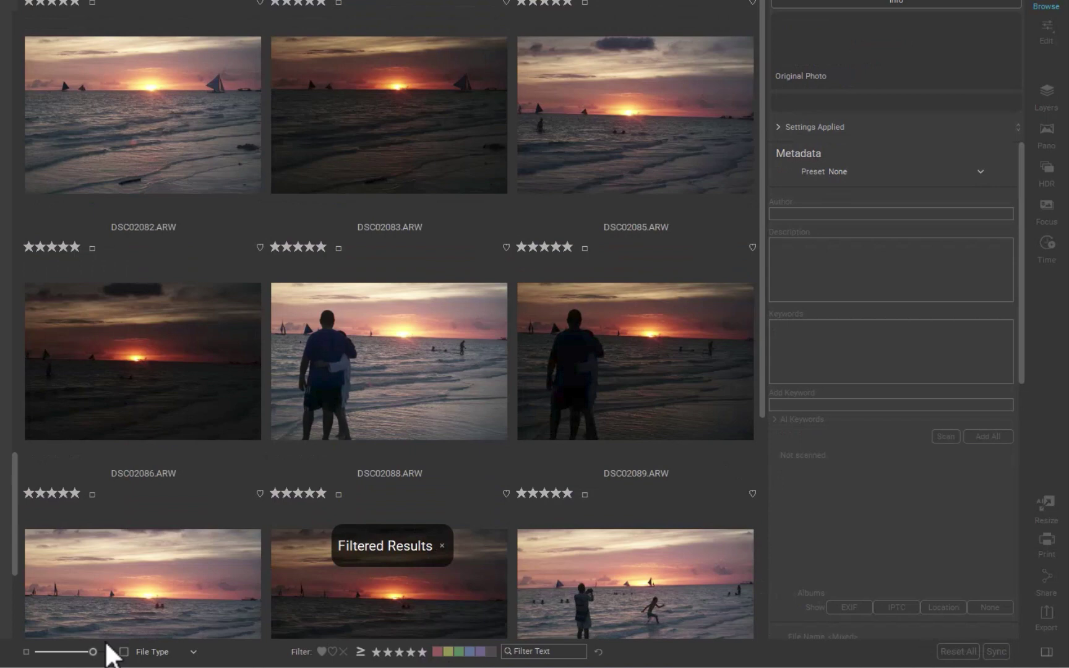
left_click_drag(93, 652, 74, 651)
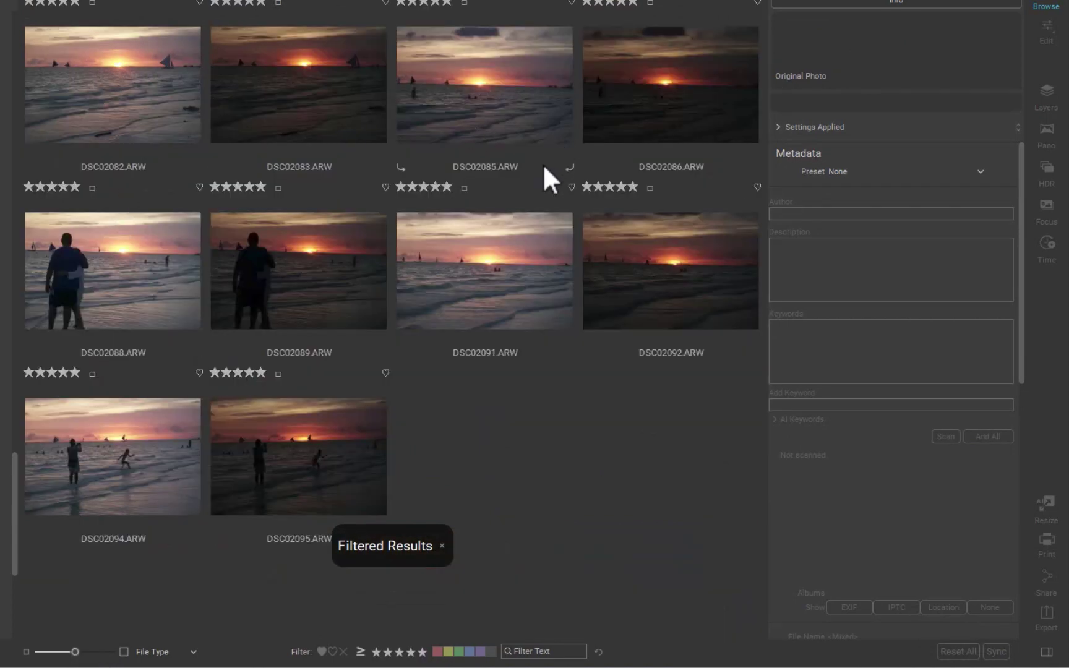
left_click(458, 652)
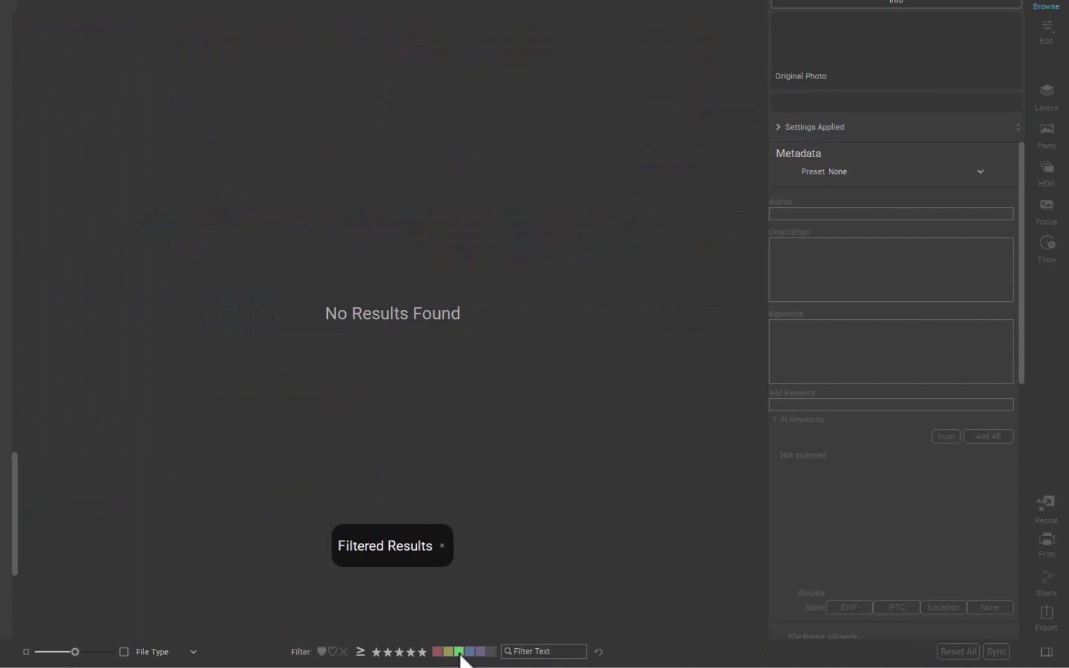
left_click(422, 655)
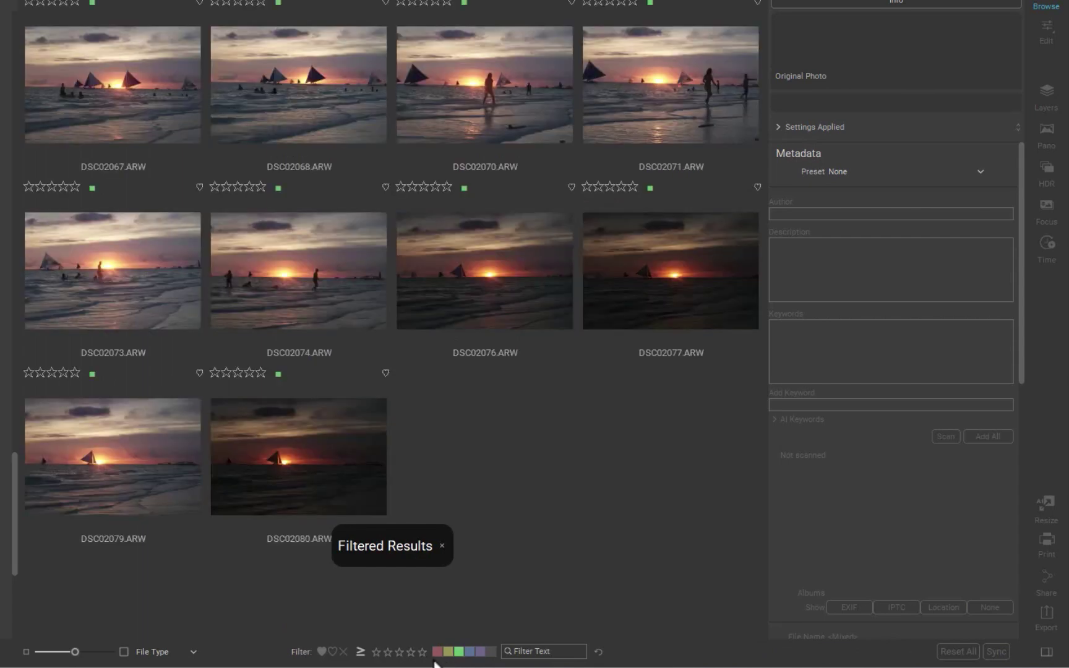
left_click(513, 650)
type("dsc")
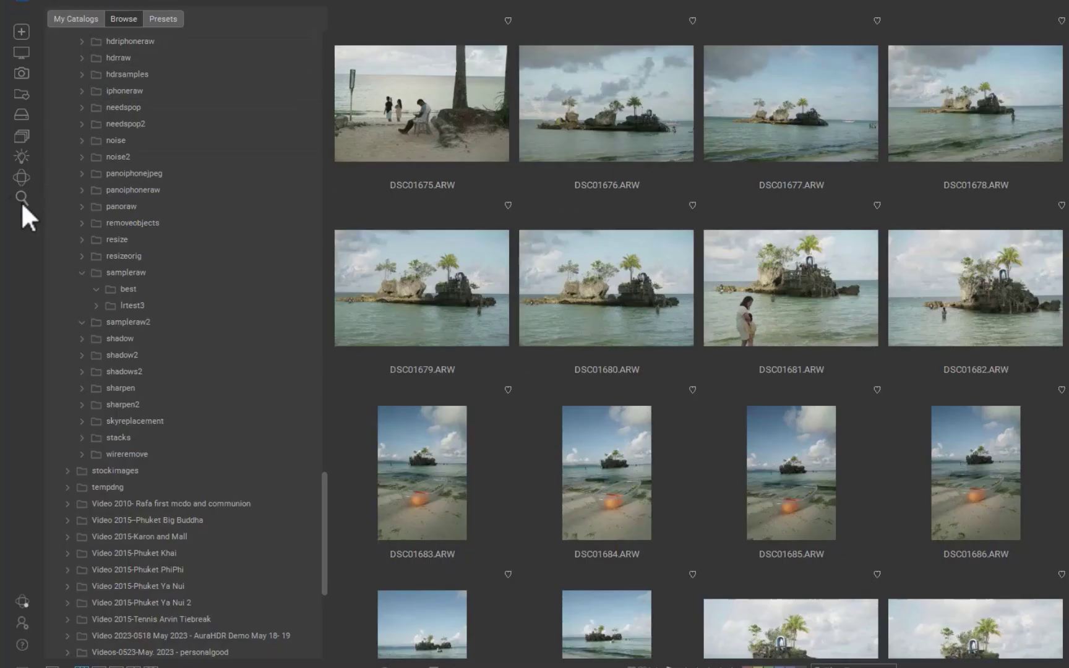
In Advanced Search, add an 'Everything contains dsc01685' rule for the current photos.
left_click(22, 201)
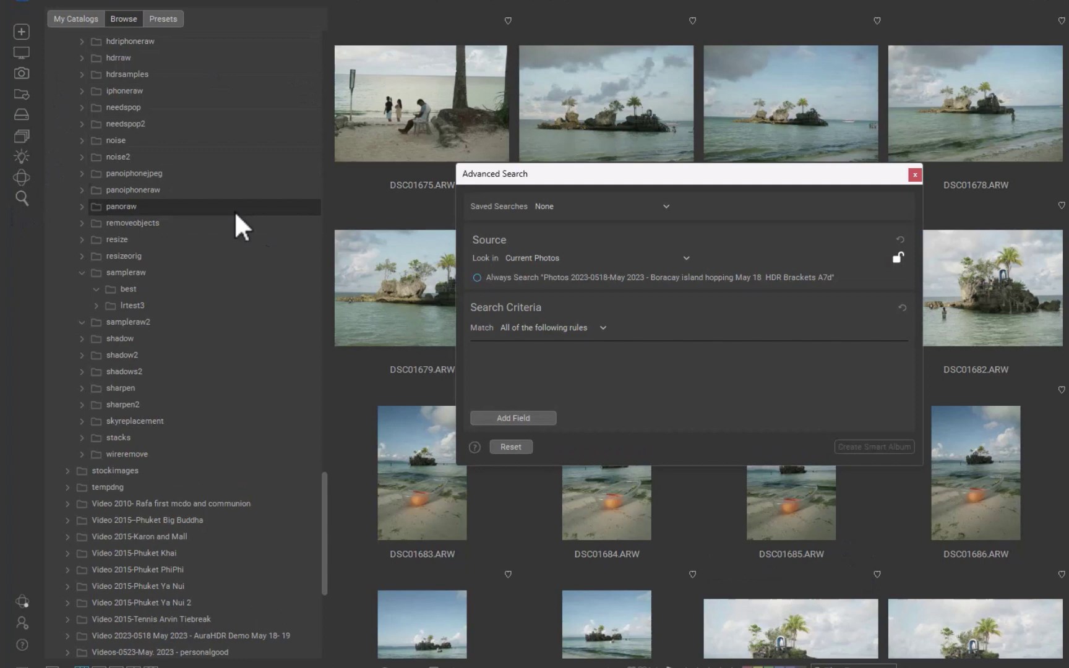
left_click(523, 258)
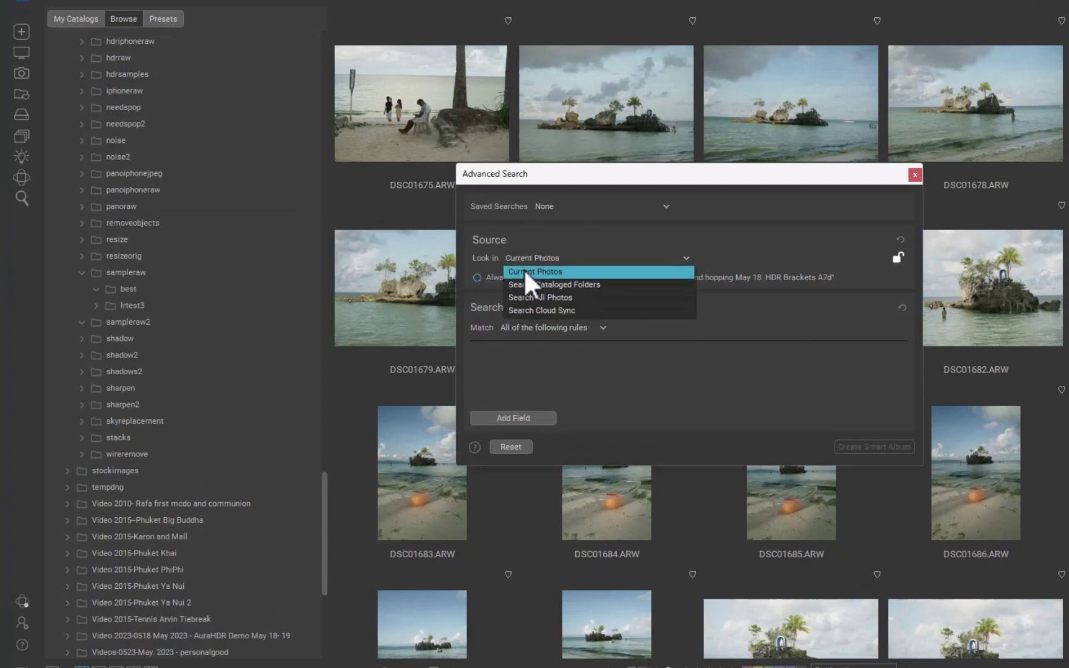
left_click(546, 323)
left_click(508, 417)
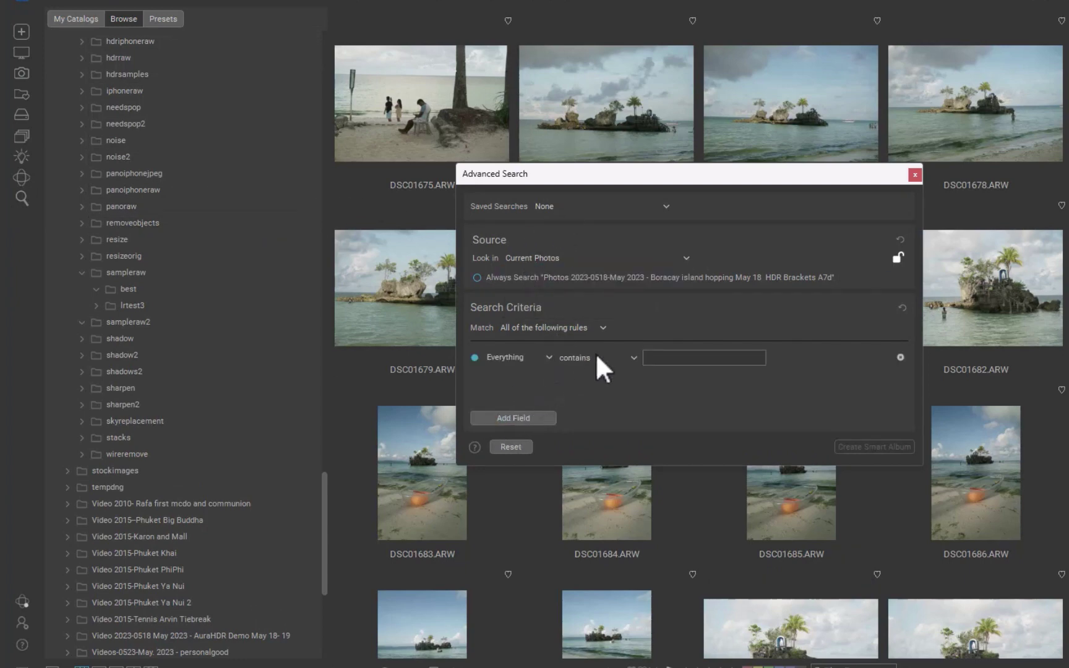
left_click(656, 358)
type("dsc0168")
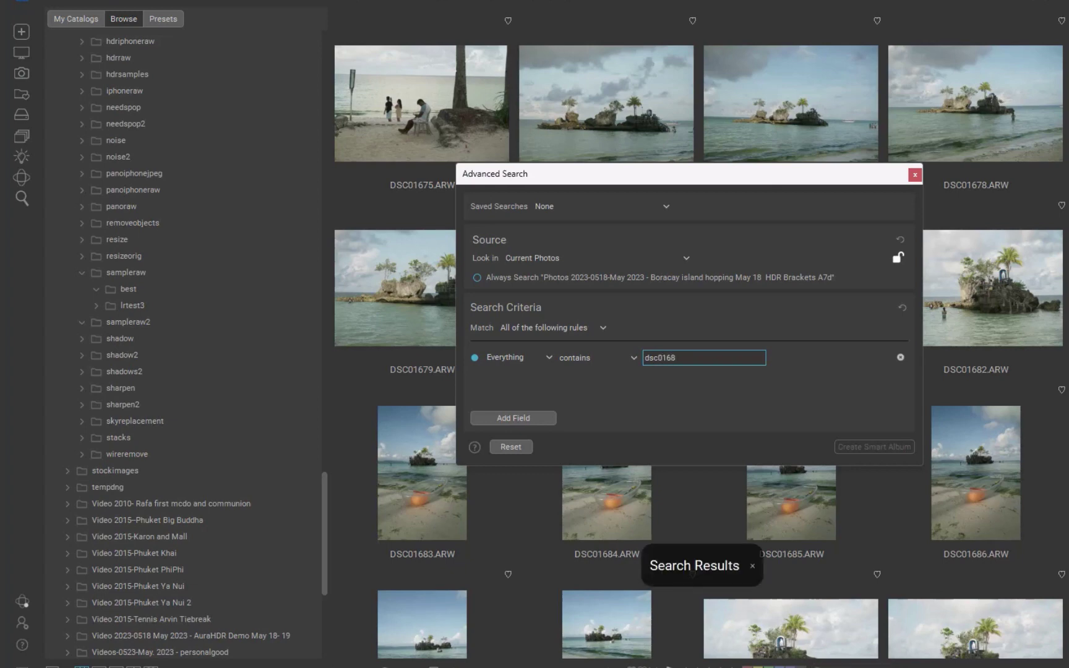
type("5")
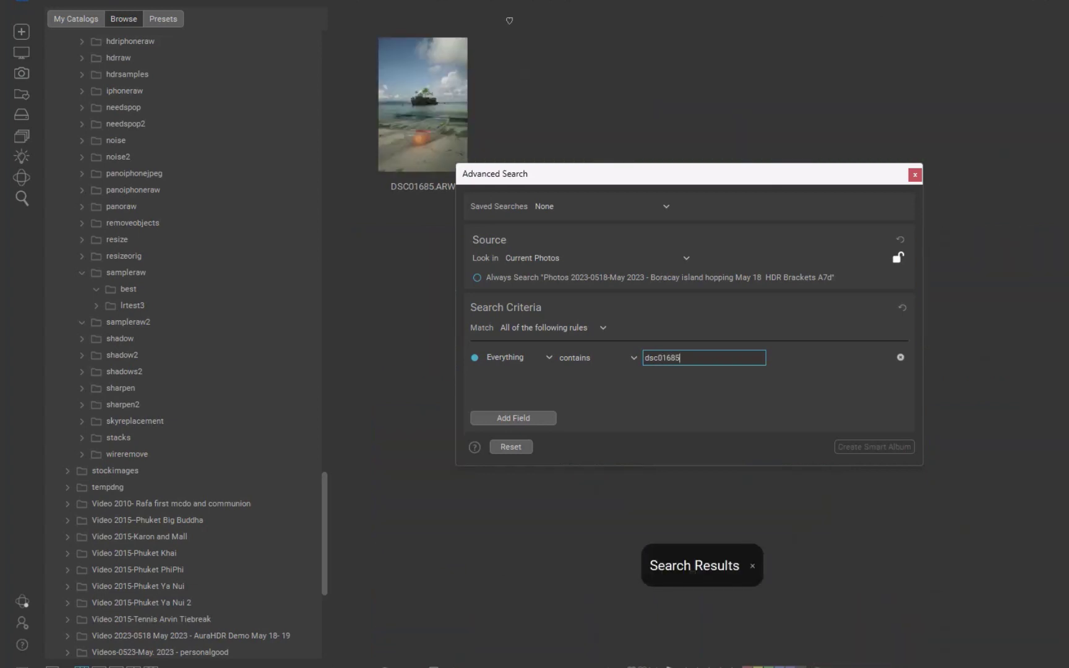
Search the stockimages folder with a five-star Rating rule.
left_click(115, 470)
left_click(530, 482)
left_click(508, 423)
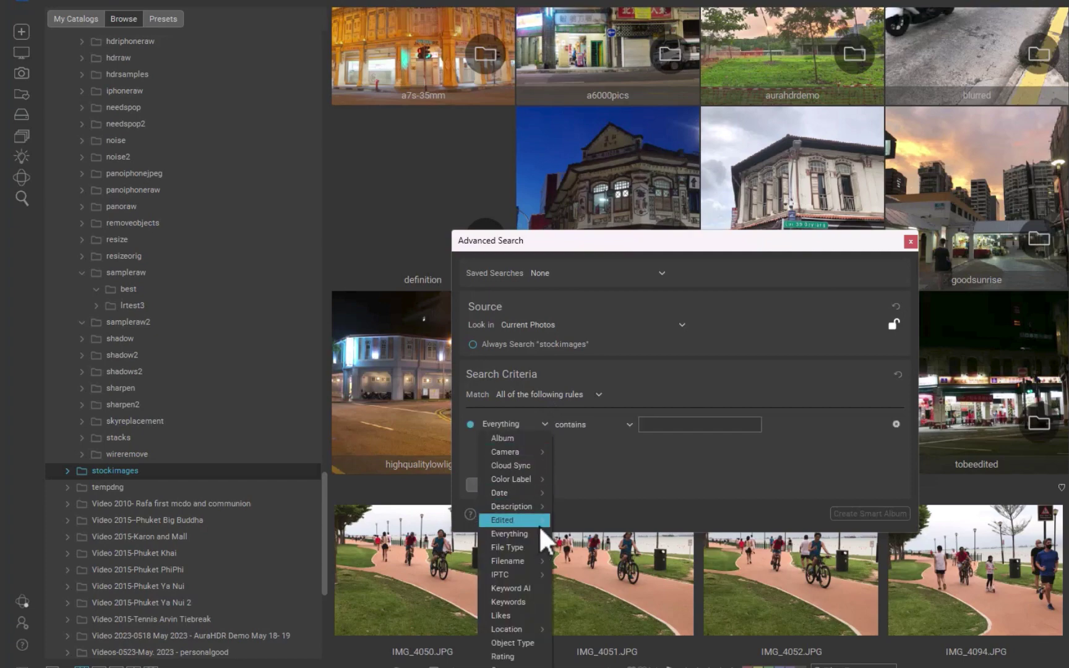
left_click(507, 656)
left_click(690, 425)
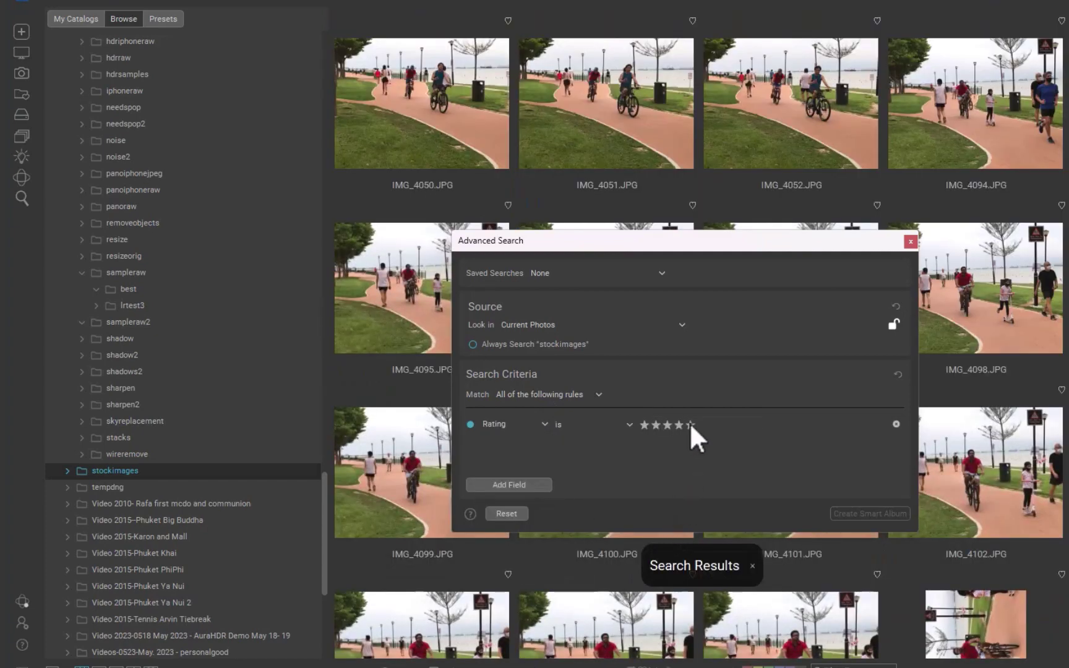
left_click_drag(713, 240, 734, 374)
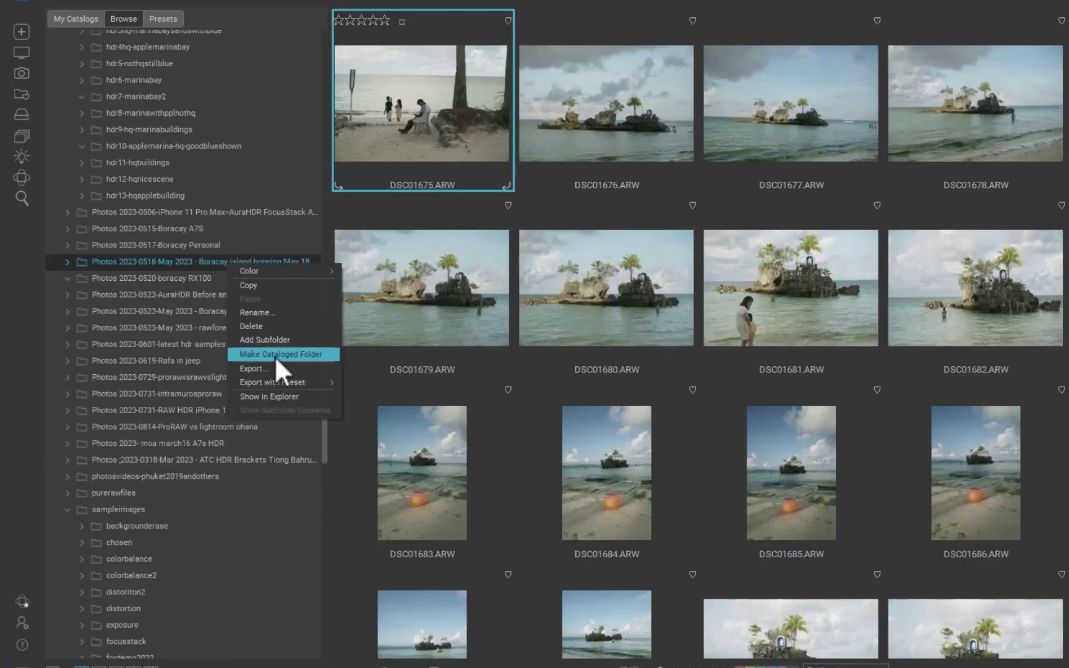
Catalog the May 18 Boracay folder, keeping Standard Sized previews.
left_click(275, 356)
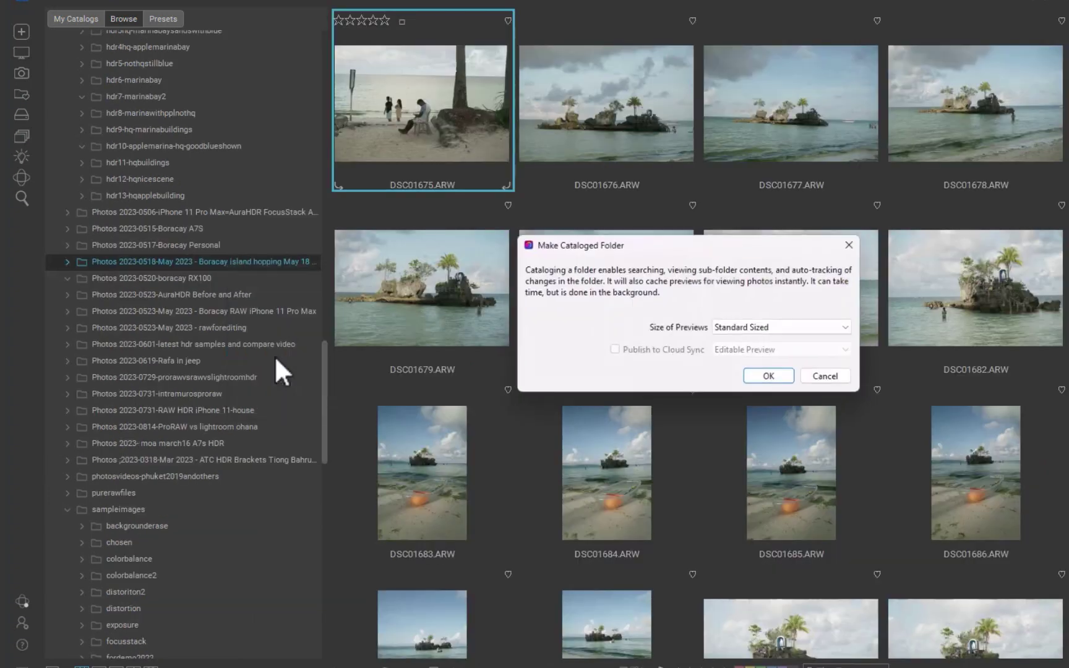
left_click(770, 378)
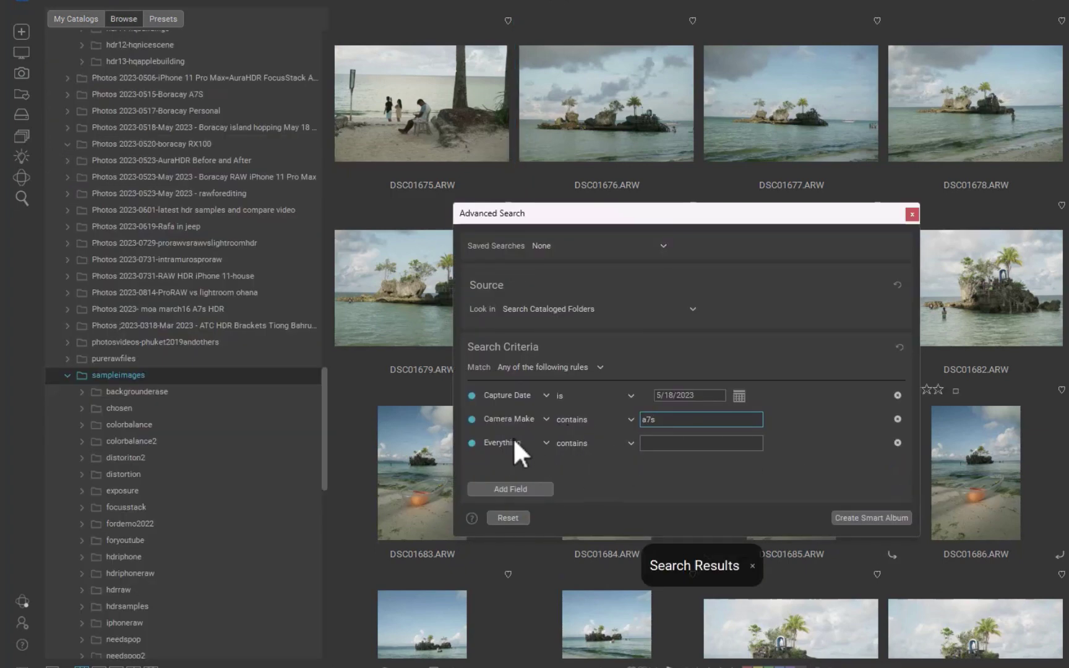
Add a third rule: ISO is greater than 10000.
left_click(513, 441)
mouse_move(528, 469)
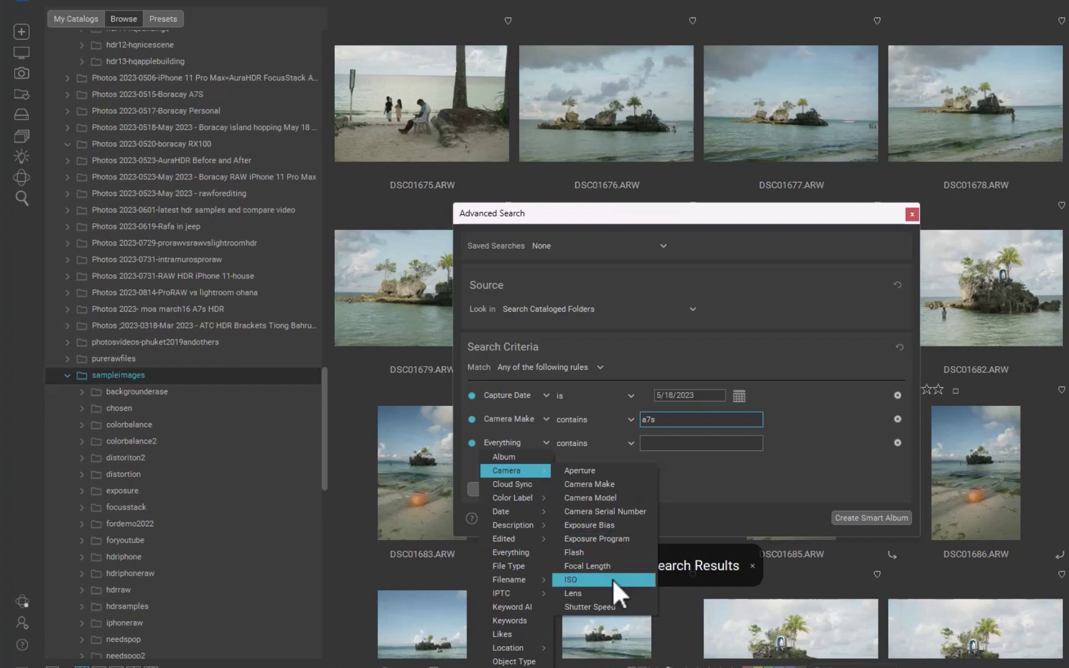
left_click(570, 579)
left_click(561, 441)
left_click(583, 481)
type("10000")
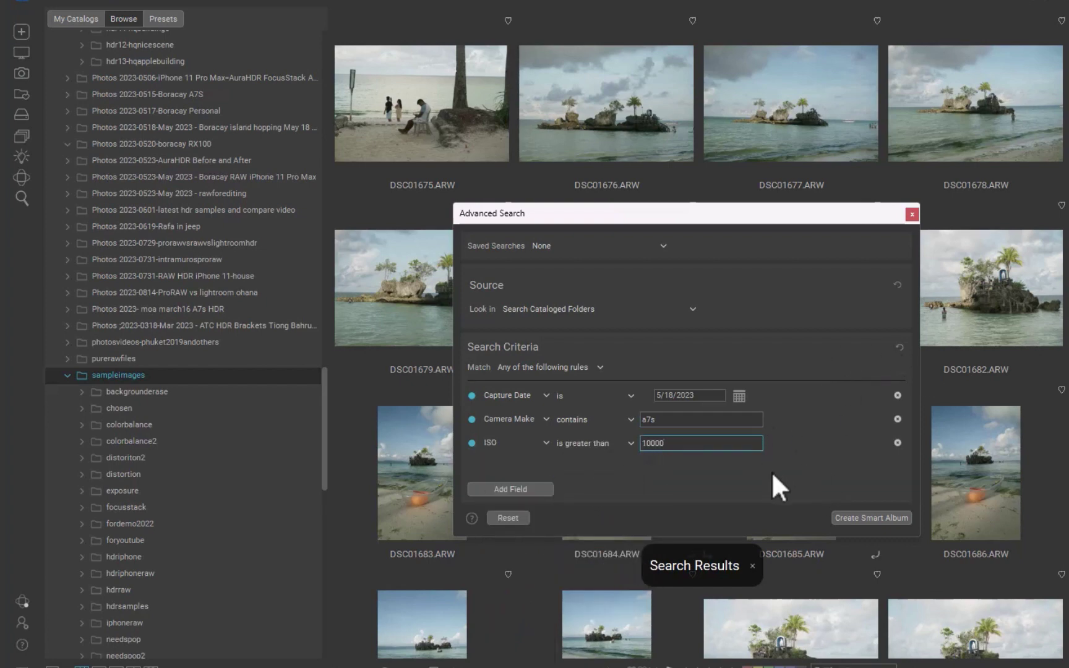
Leave the capture date comparison unchanged and raise the ISO threshold to 20000.
left_click(558, 396)
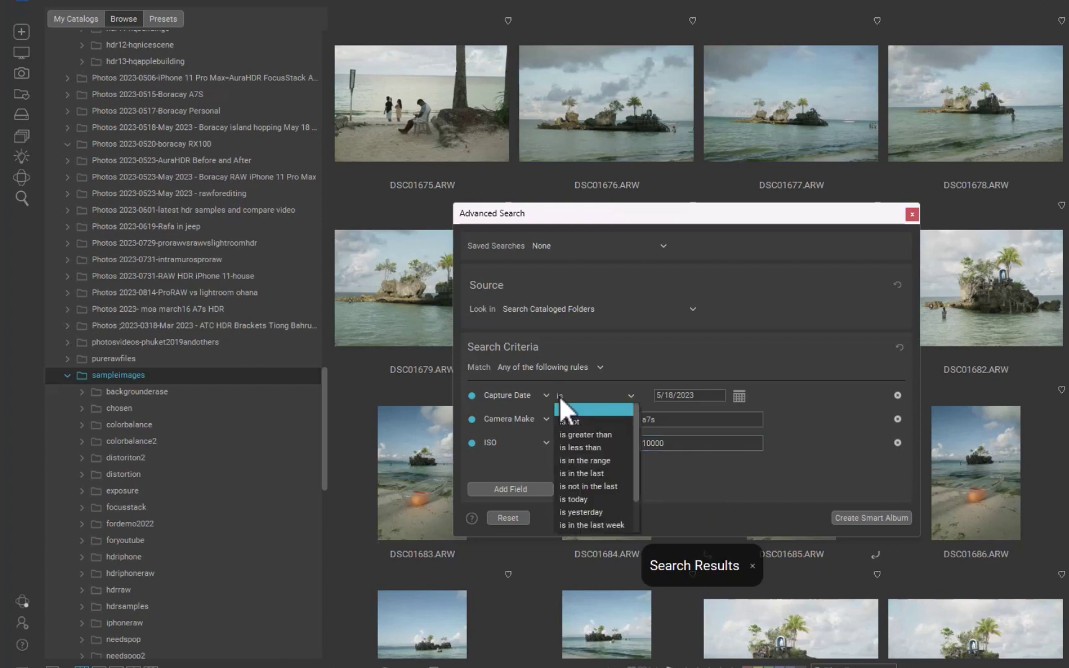
left_click(606, 385)
scroll(1061, 197, "down", 4)
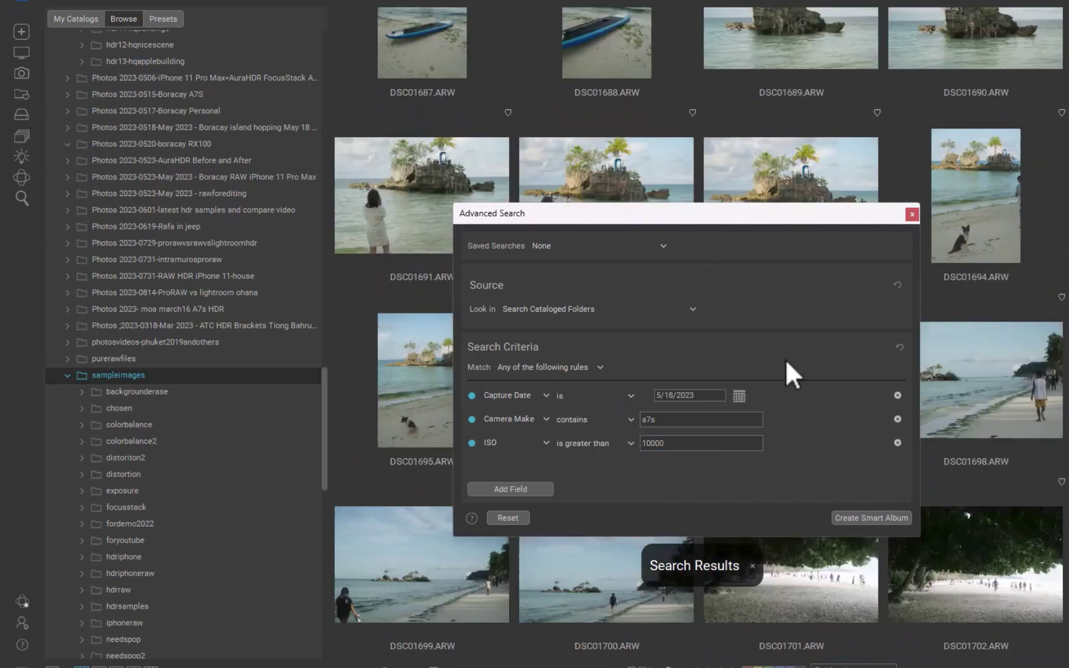
left_click(692, 444)
key("ctrl+a")
key("BackSpace")
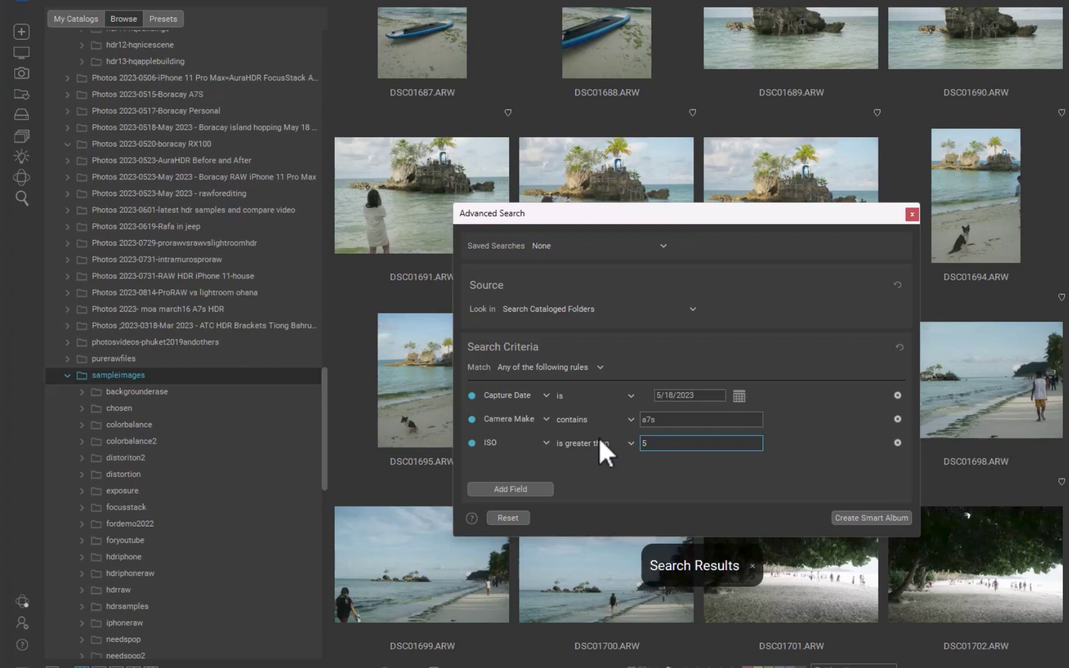
type("20000")
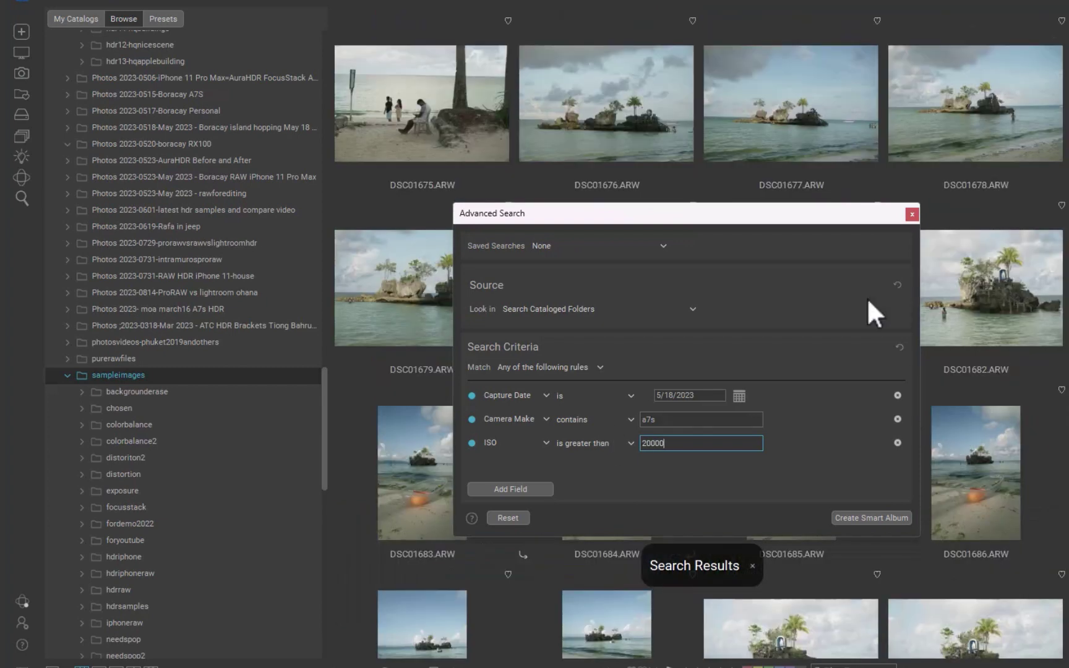
Select DSC01678, remove the ISO rule, then add a new ISO rule.
left_click(969, 101)
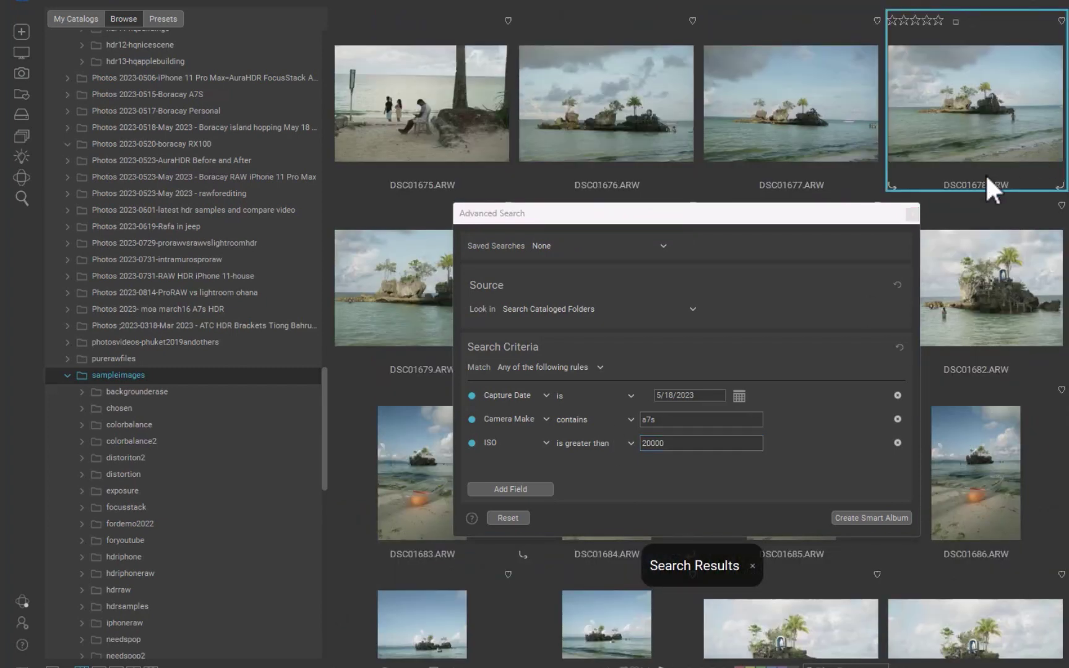
left_click(897, 443)
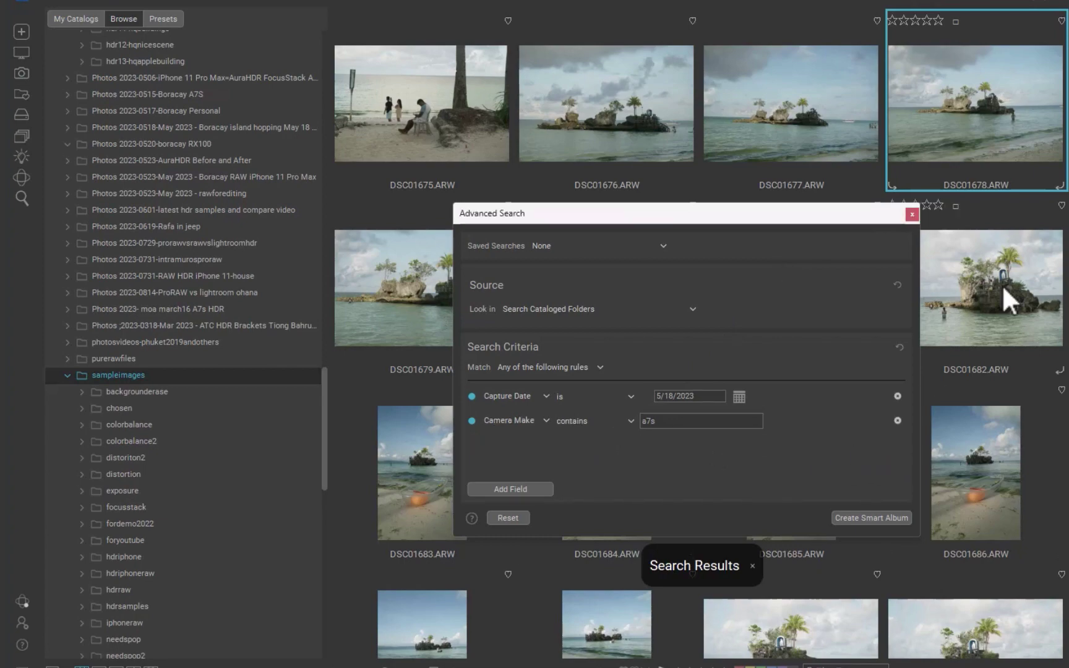
scroll(938, 317, "down", 15)
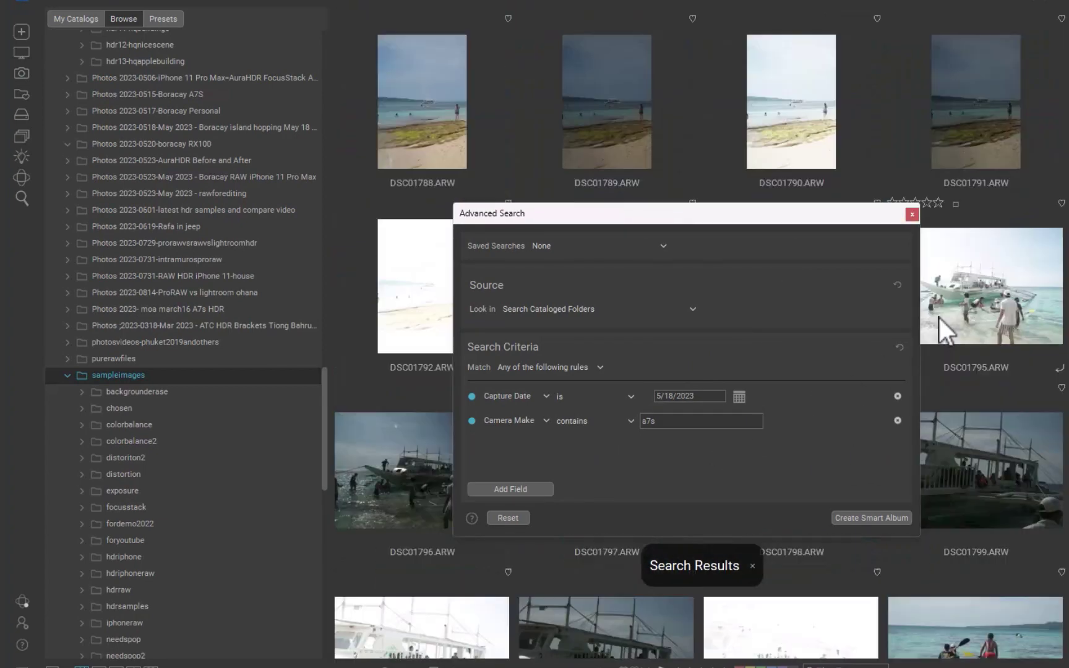
scroll(938, 317, "up", 15)
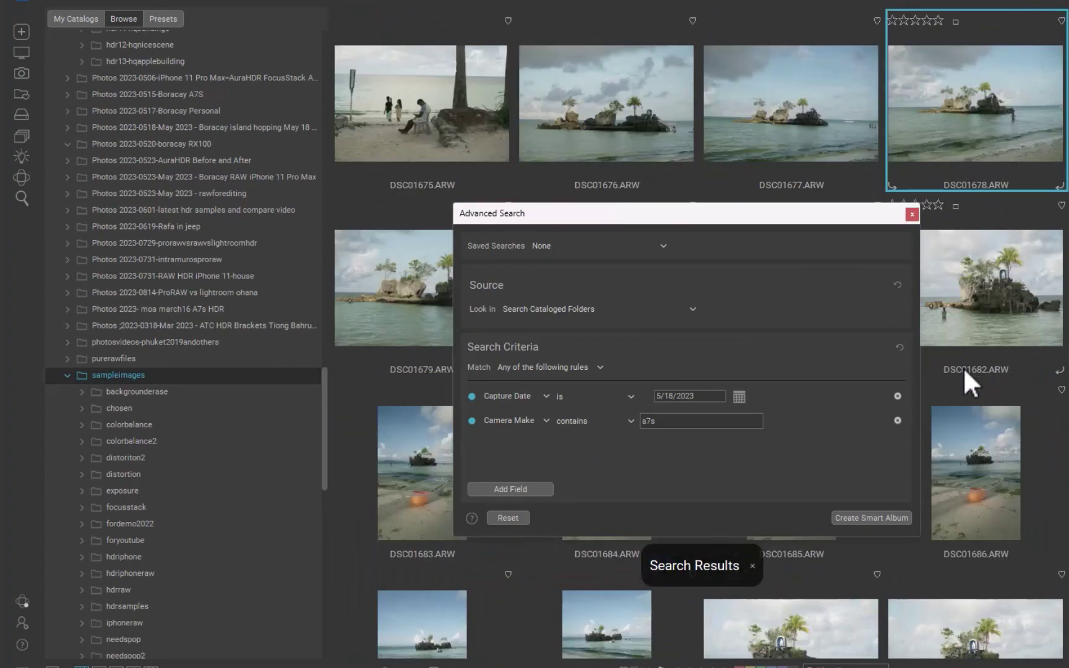
left_click(521, 490)
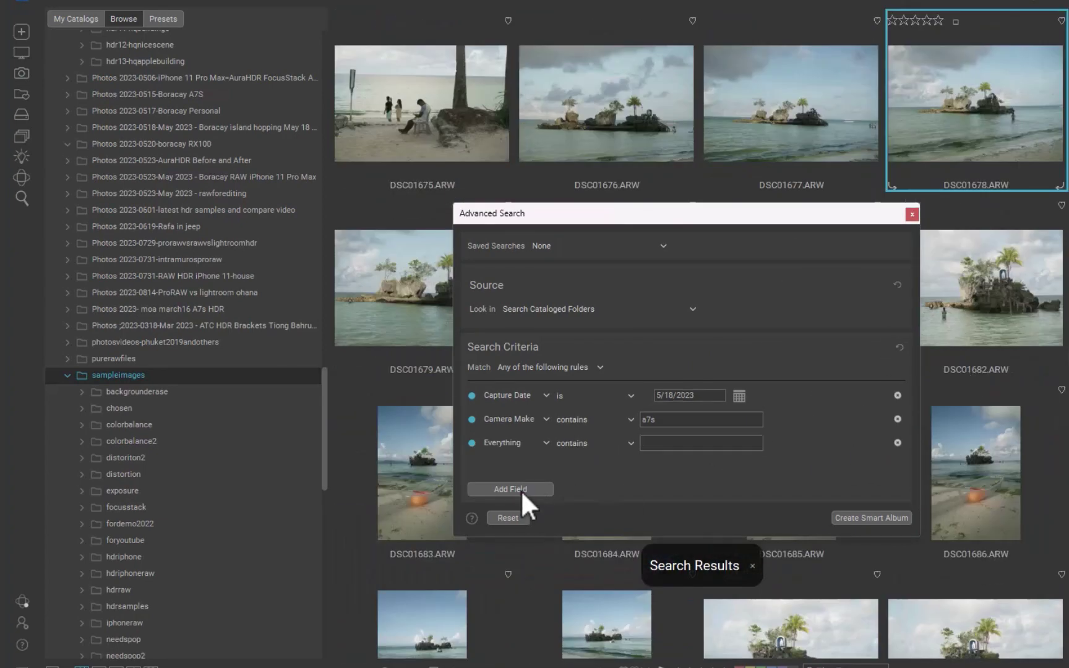
left_click(513, 443)
mouse_move(532, 470)
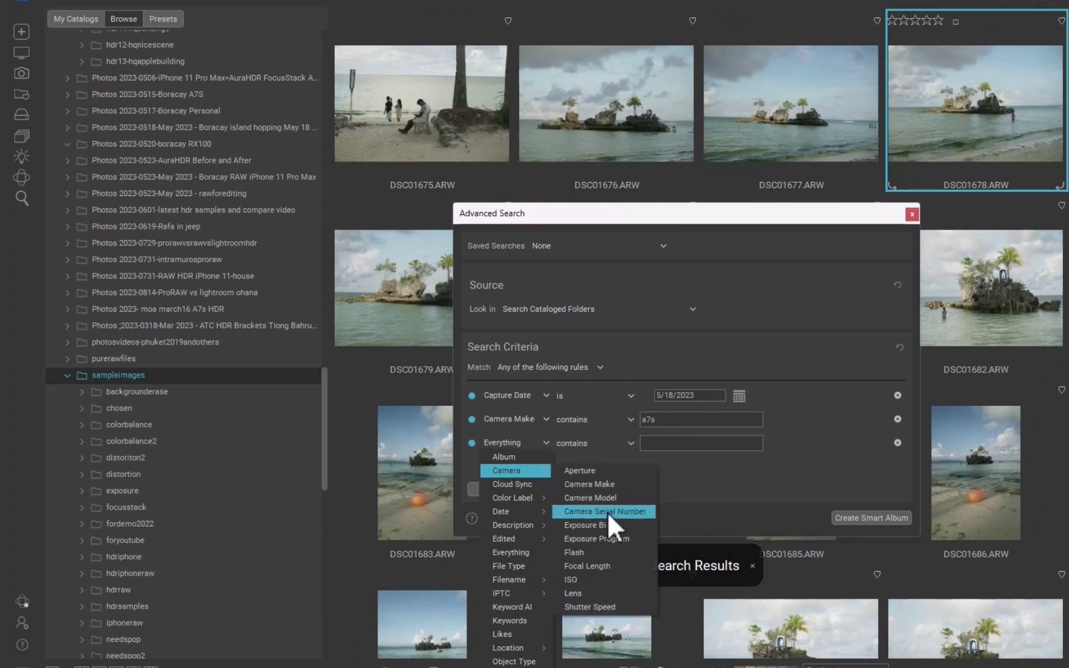
left_click(607, 577)
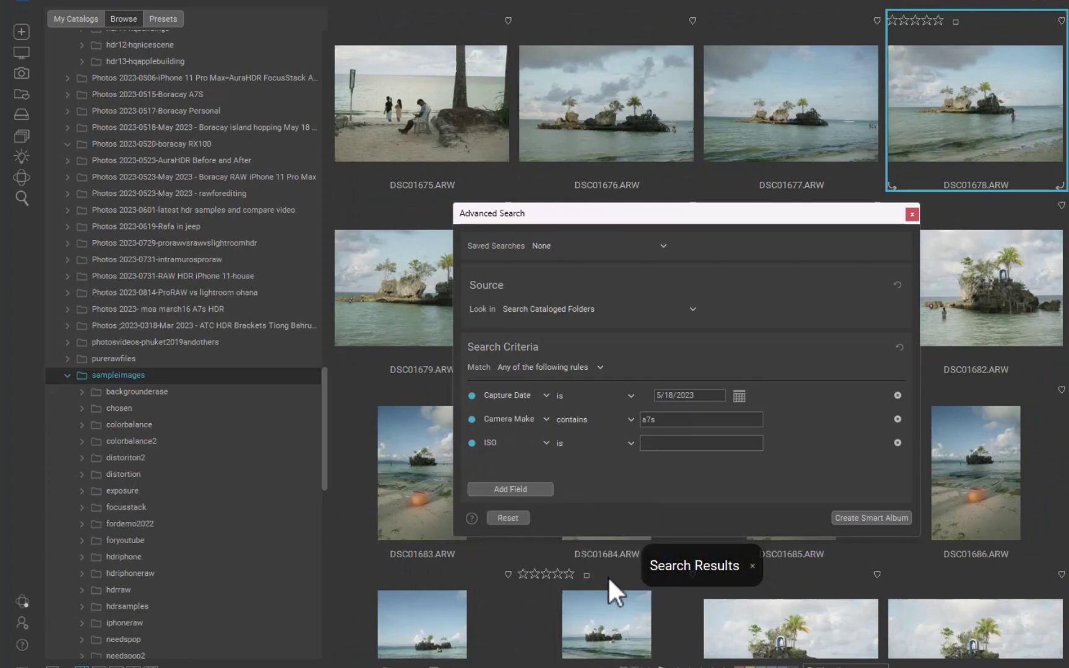
Set the ISO rule to 'is greater than' and save the search as '2008 Nikon RAW images'.
left_click(597, 441)
left_click(607, 482)
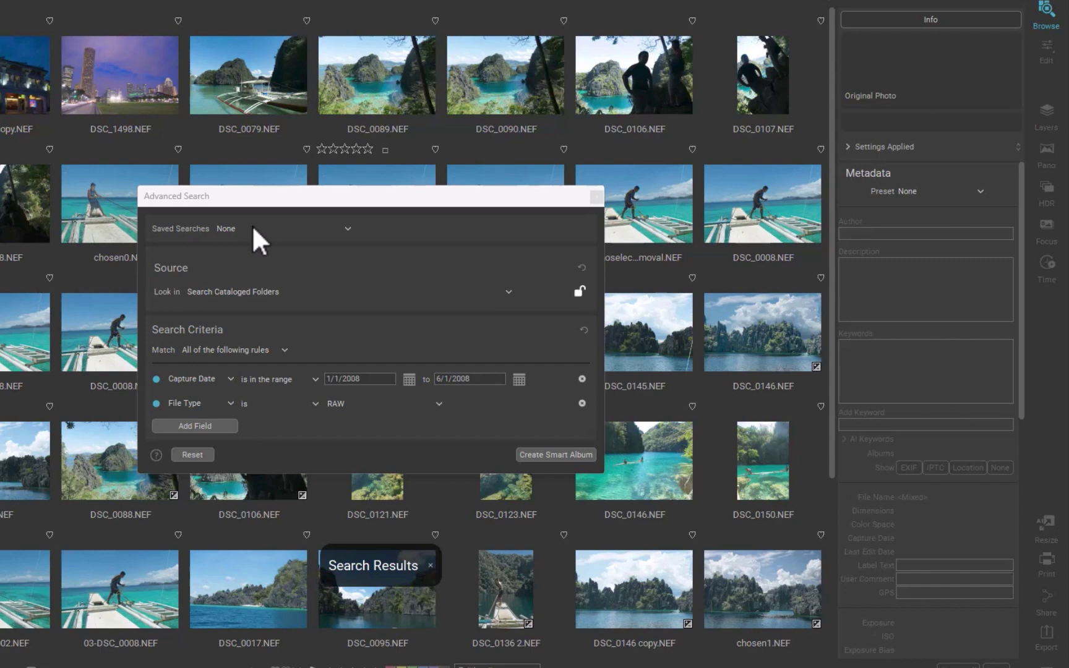
left_click(251, 226)
left_click_drag(354, 242, 342, 357)
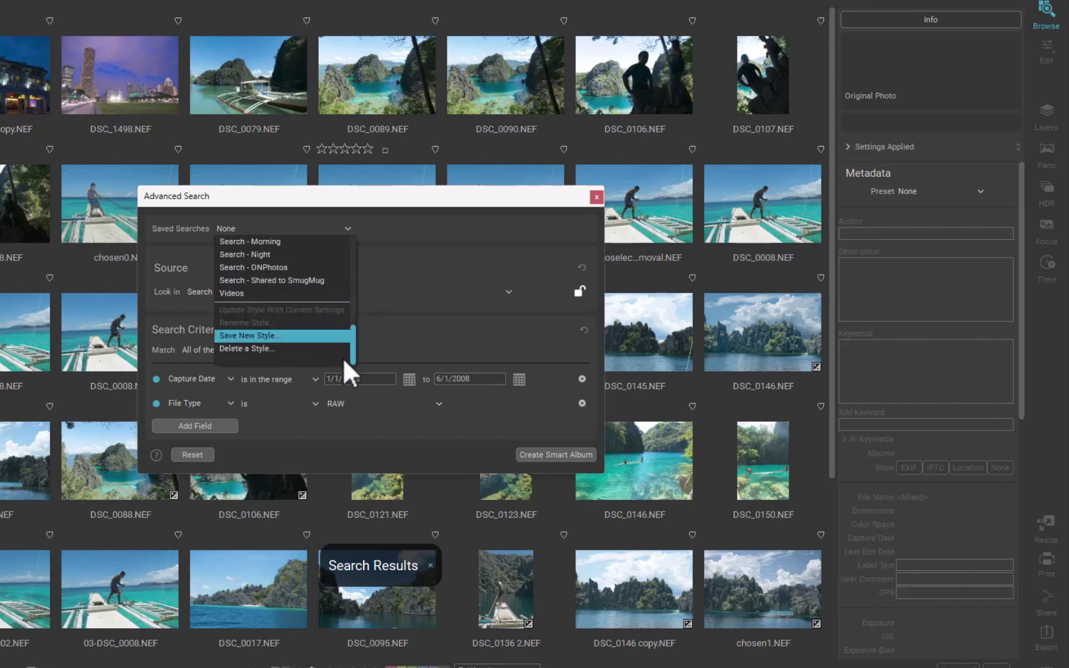
left_click(309, 335)
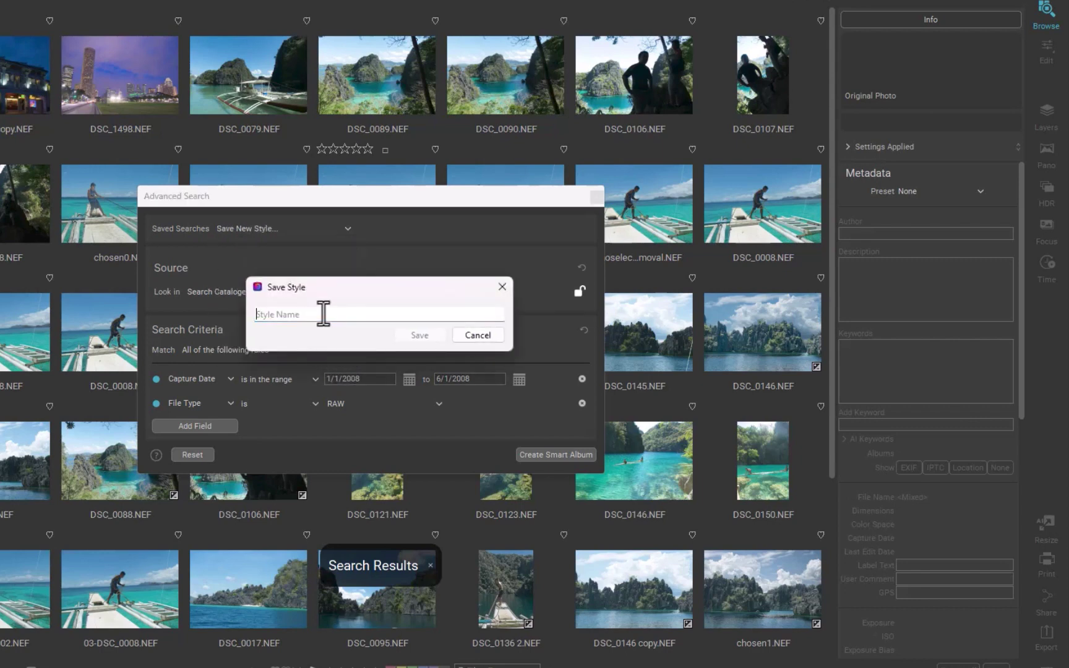
type("2008")
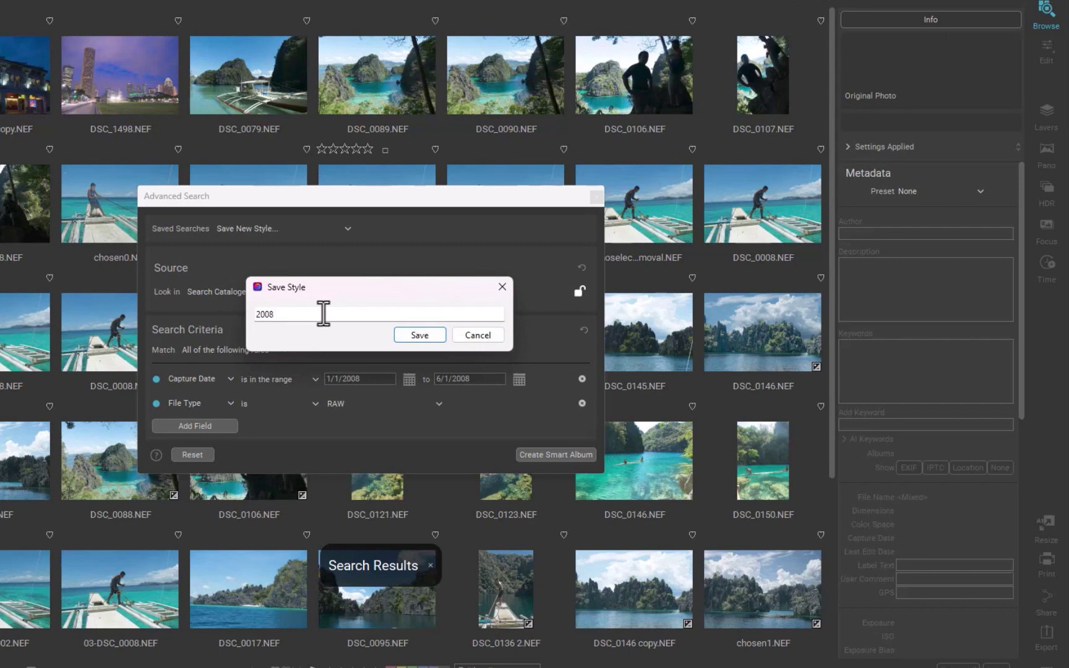
type(" Nikon RAW images")
left_click(433, 334)
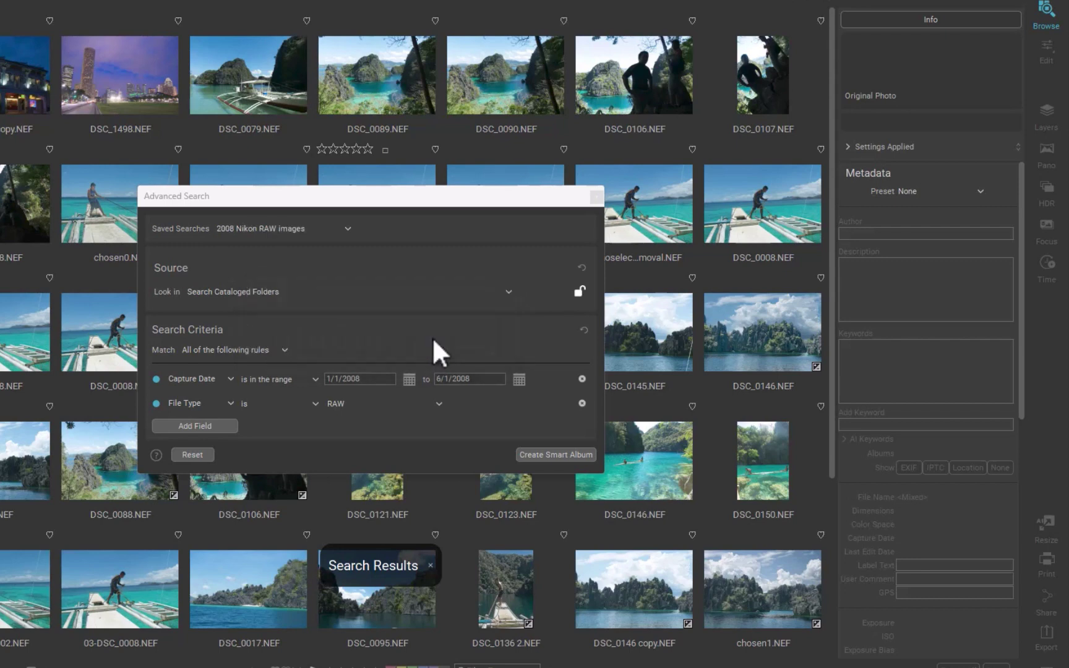
left_click(301, 230)
scroll(342, 364, "down", 5)
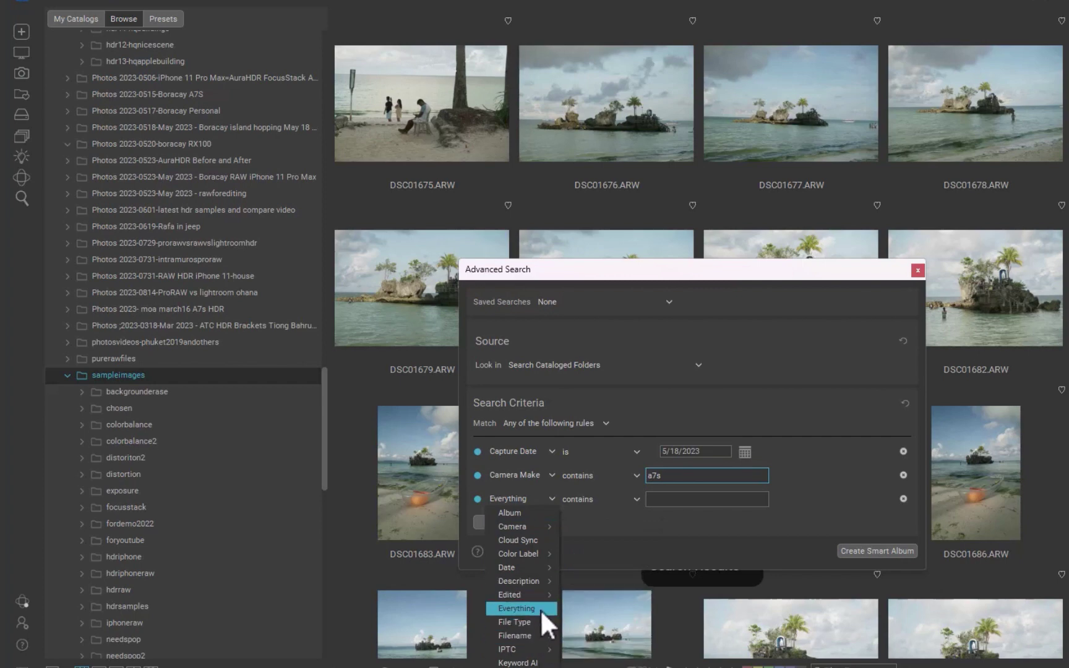
Move the search window up and add an 'ISO is greater than 10000' rule.
mouse_move(543, 566)
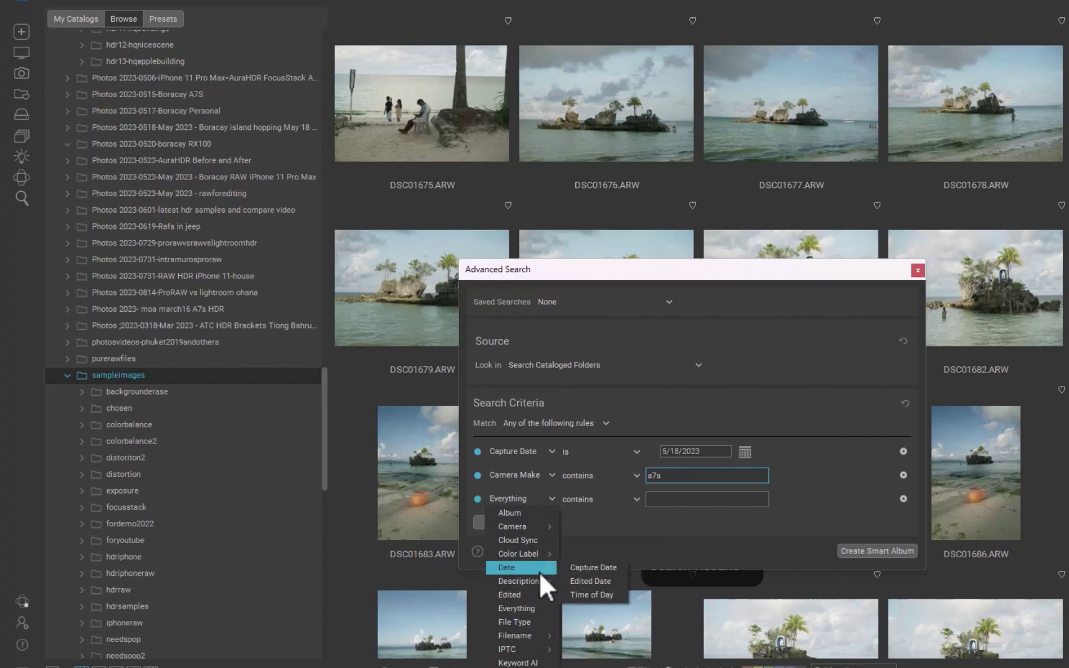
left_click_drag(565, 266, 559, 210)
left_click(505, 465)
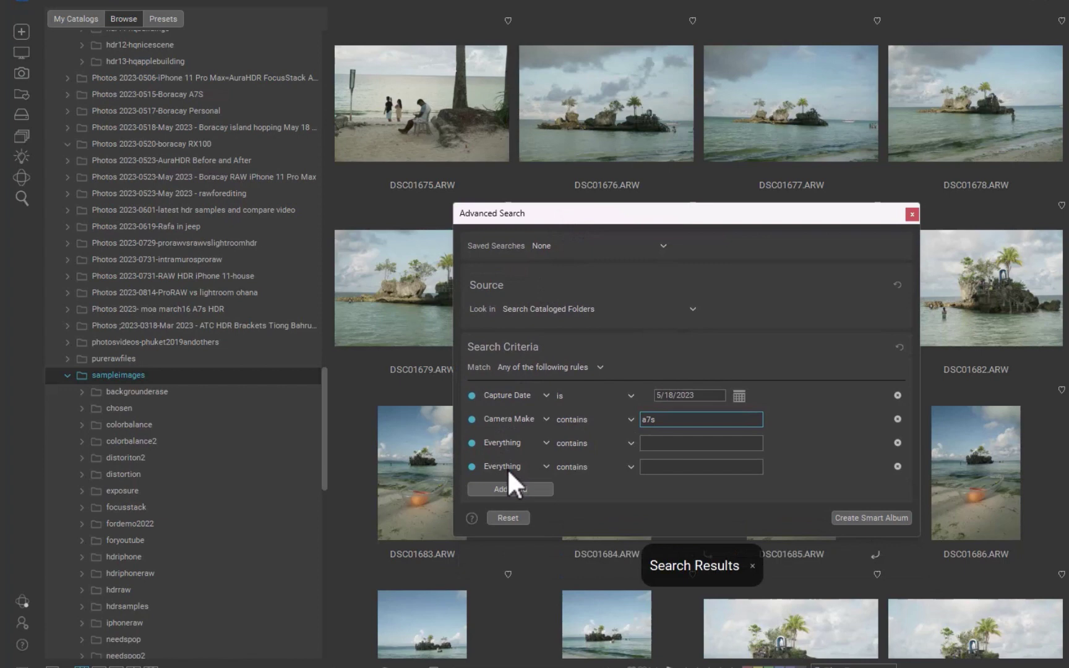
left_click(517, 467)
mouse_move(530, 470)
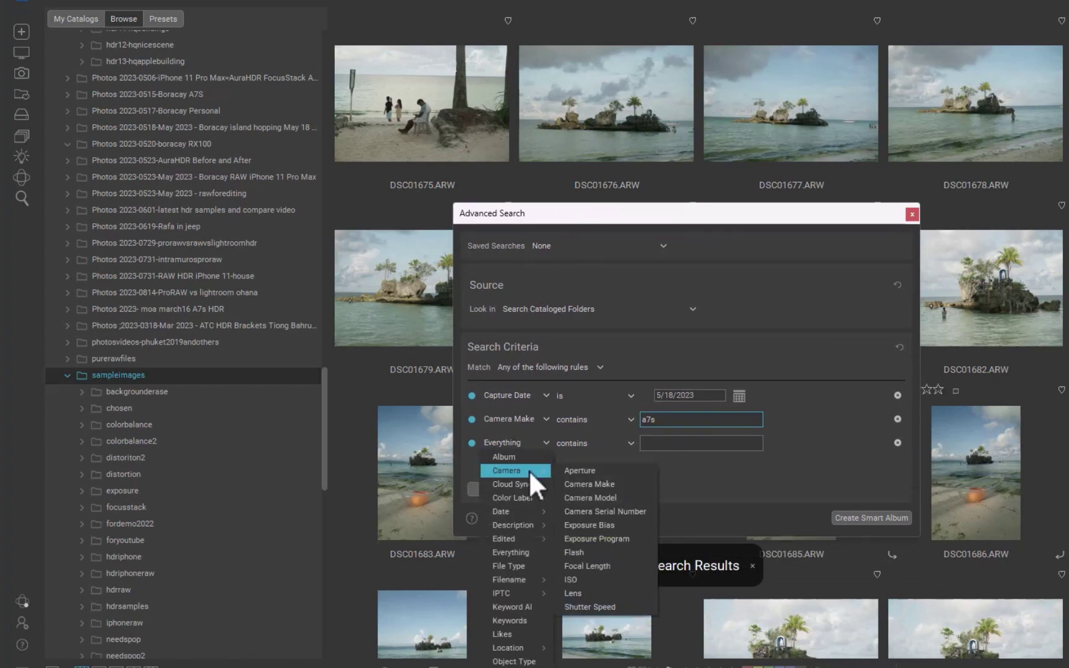
left_click(565, 580)
left_click(572, 444)
left_click(584, 482)
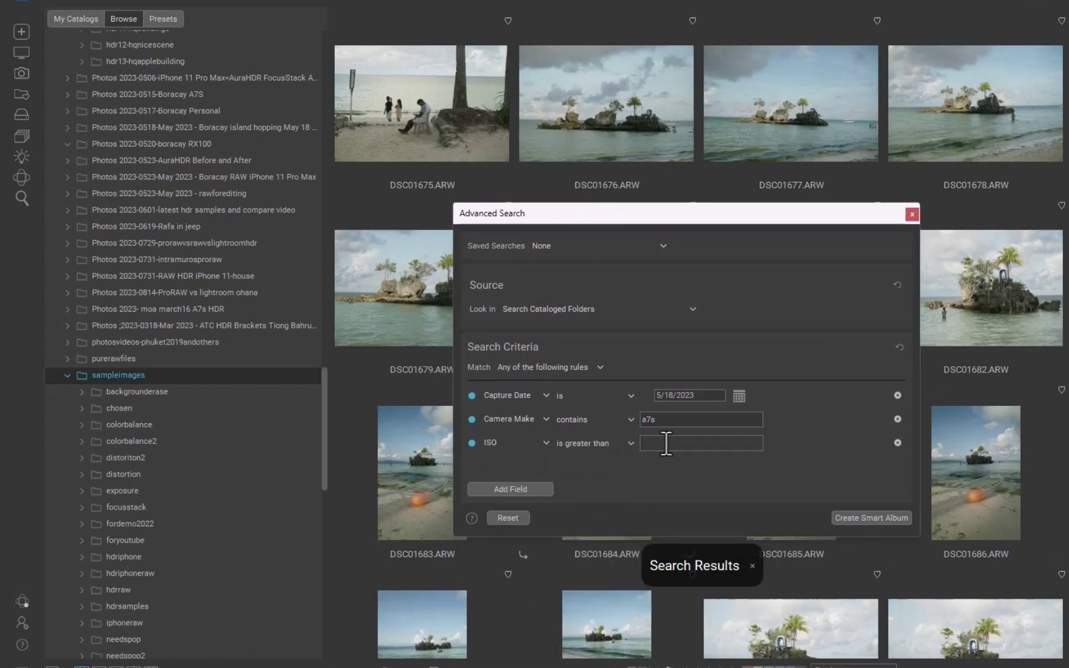
left_click(665, 443)
type("10000")
Keep the Capture Date comparison and change the ISO threshold to 50000.
left_click(559, 394)
left_click(599, 390)
scroll(1024, 201, "down", 5)
double_click(691, 442)
key("BackSpace")
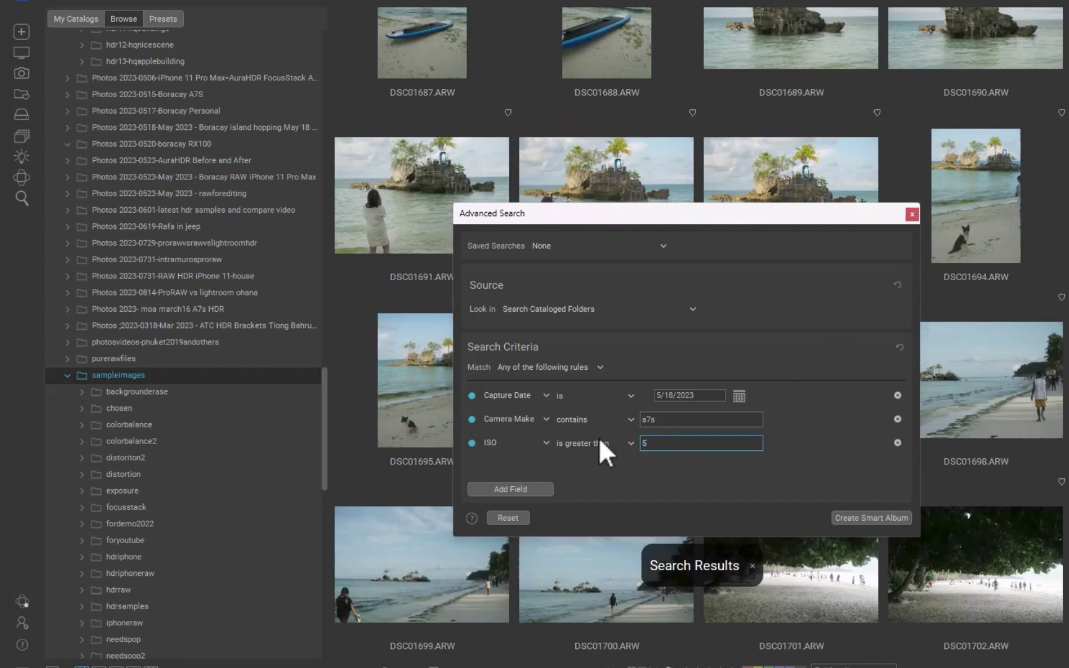
type("5")
type("0000")
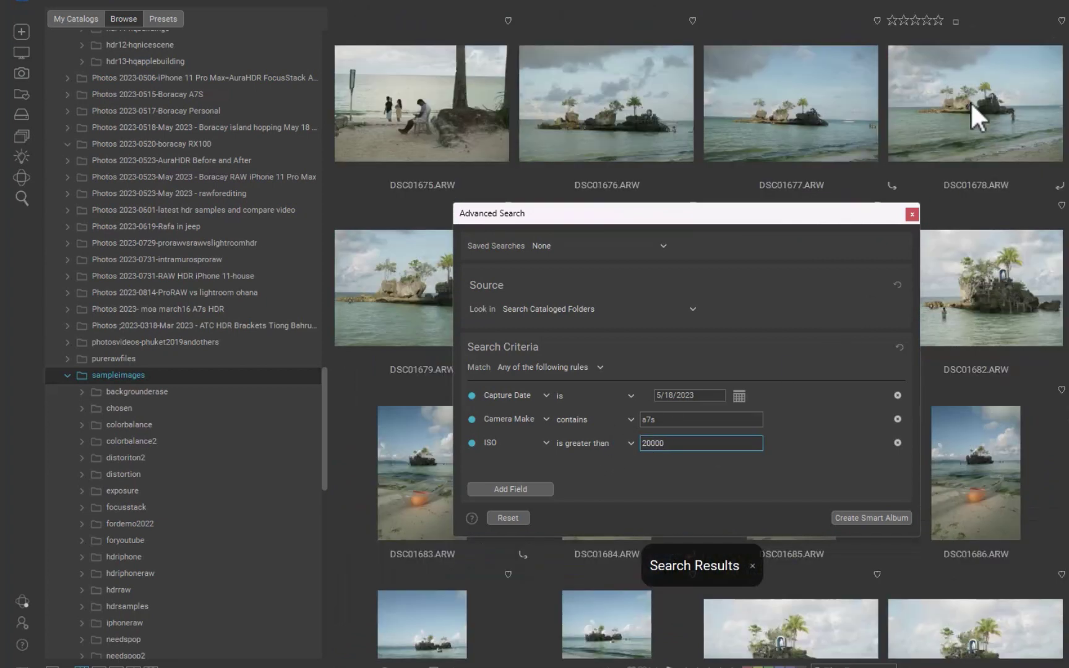
Select DSC01678 and remove the ISO rule from the search.
left_click(969, 101)
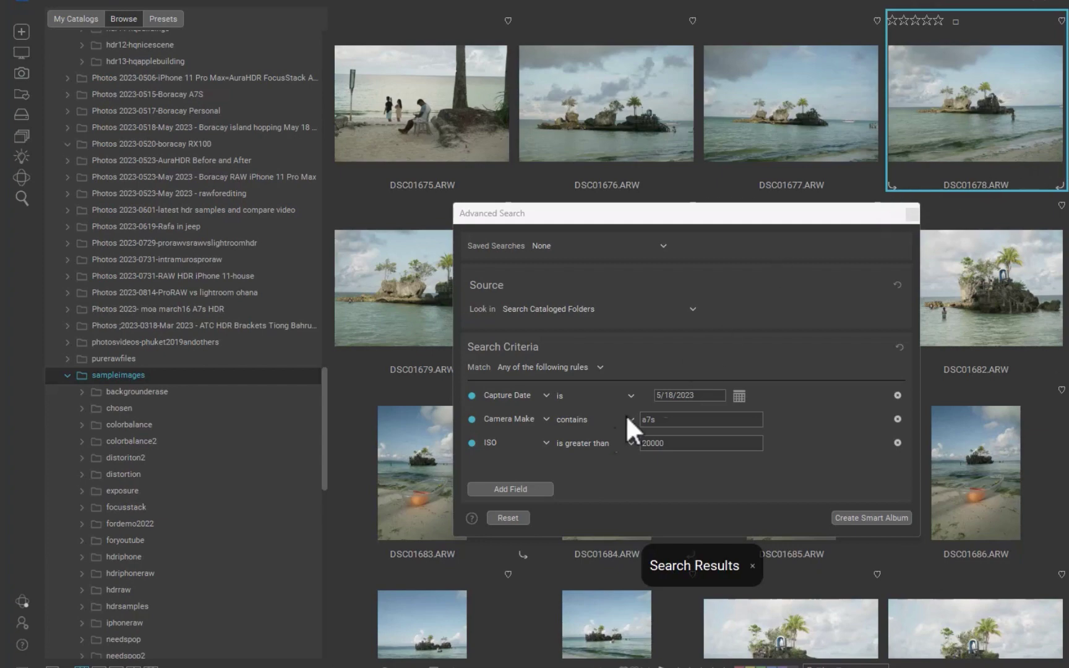
left_click(896, 443)
scroll(938, 317, "down", 10)
scroll(938, 317, "down", 20)
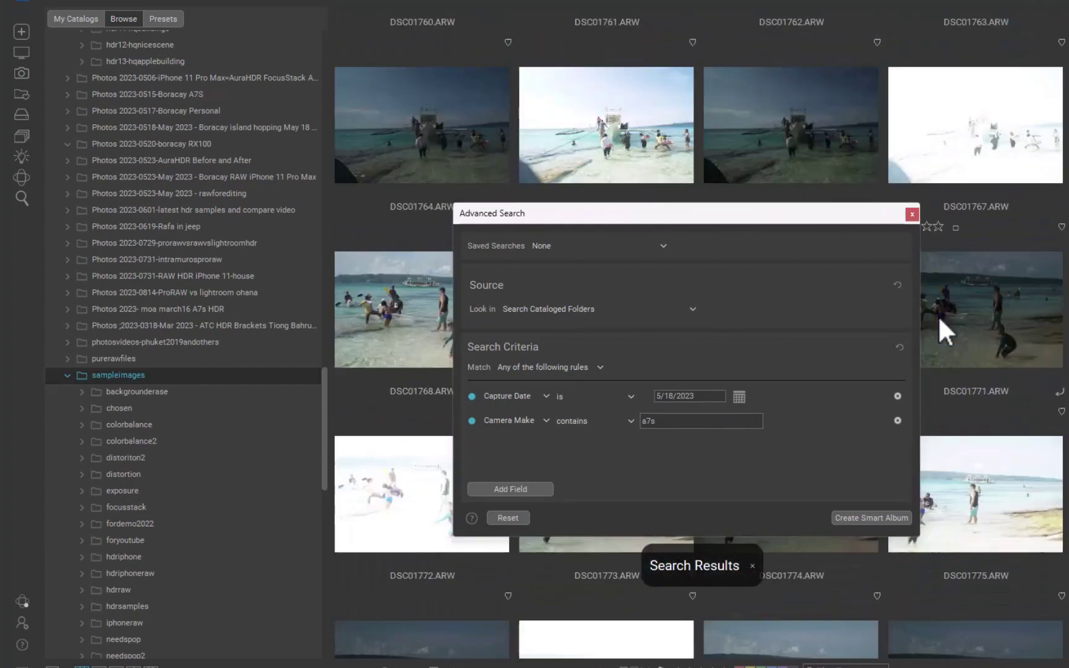
scroll(963, 367, "up", 20)
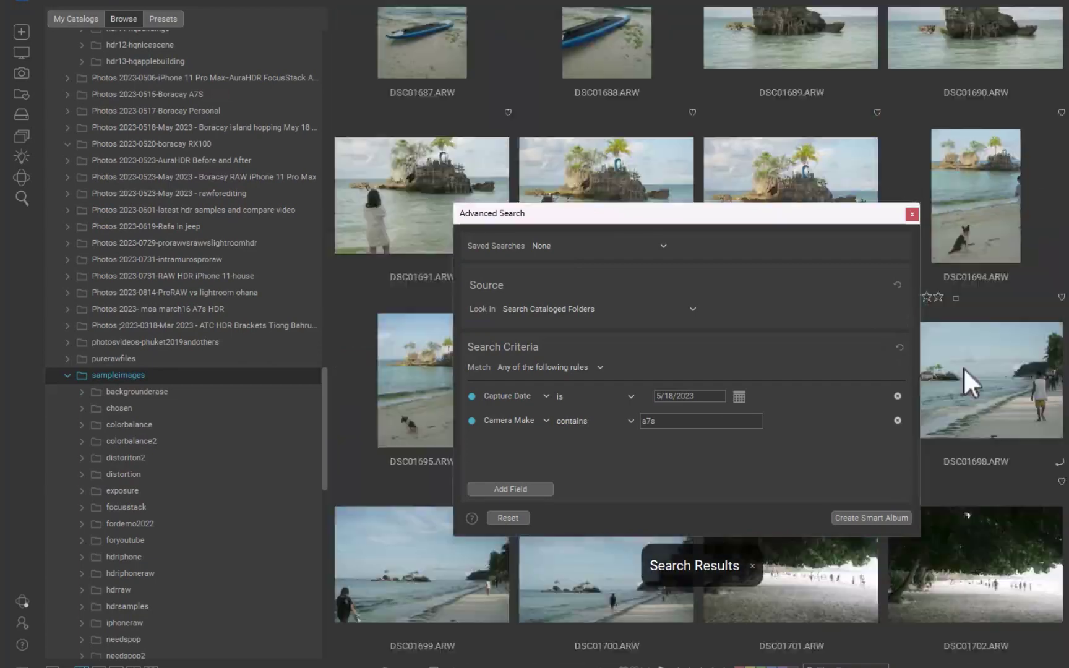
Re-add an 'ISO is greater than 10000' rule and set Match to all rules.
left_click(530, 487)
left_click(512, 443)
mouse_move(538, 470)
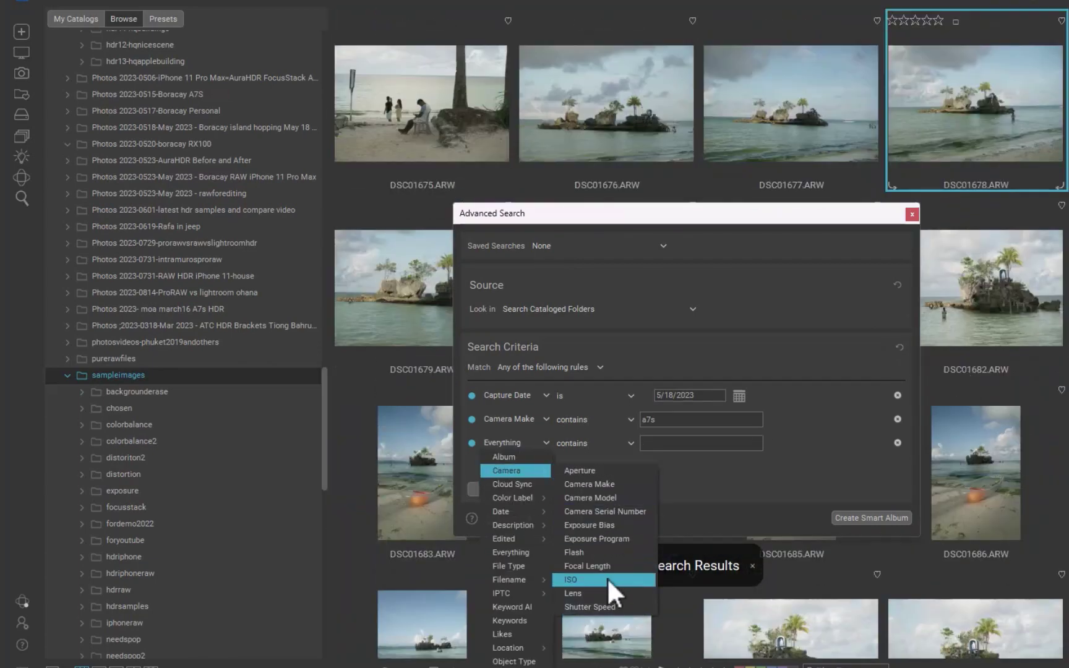
left_click(607, 579)
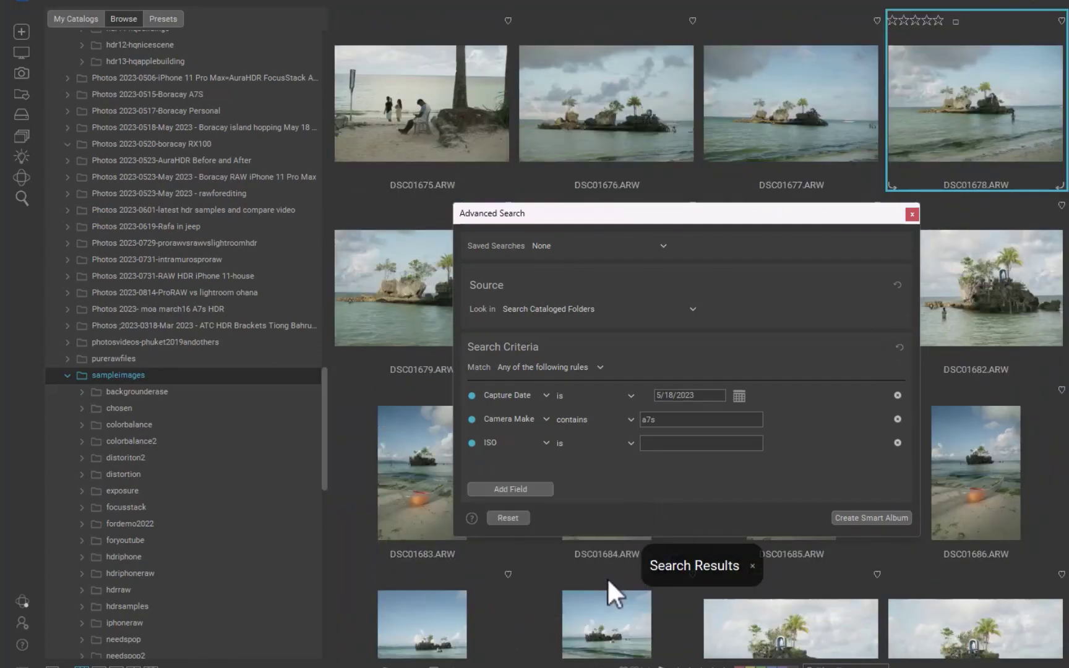
left_click(599, 444)
left_click(603, 482)
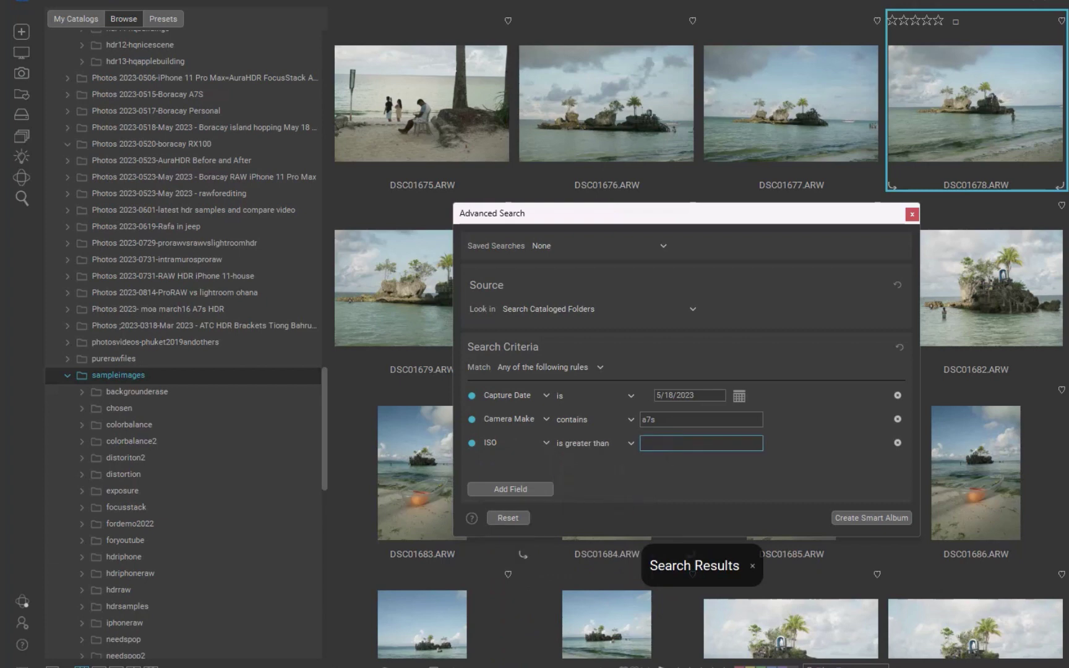
type("10000")
left_click(535, 367)
left_click(545, 379)
Enter 'RAW Brackets 2022' in the Metadata keyword field and apply it to all 31 photos.
left_click_drag(743, 212, 732, 269)
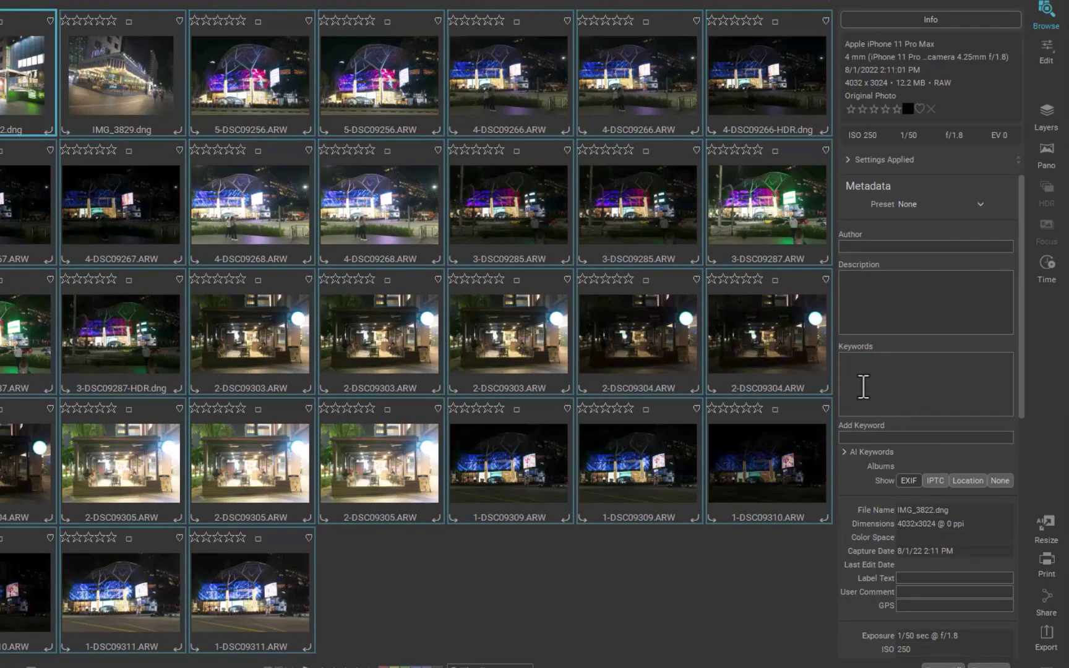
left_click(868, 440)
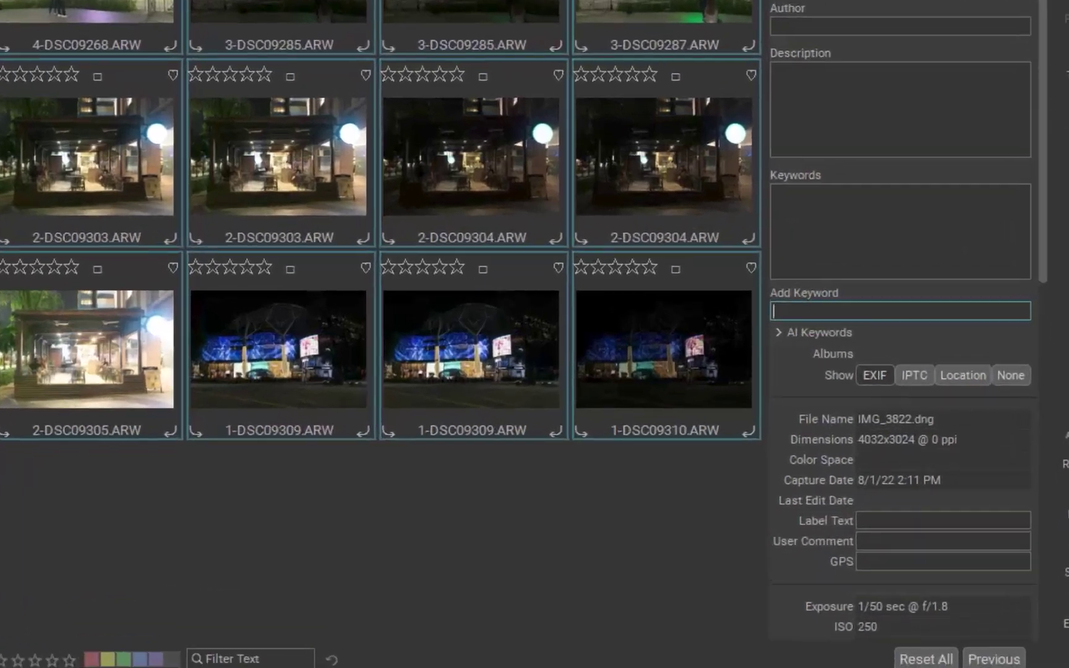
type("RAW Brackets 2022")
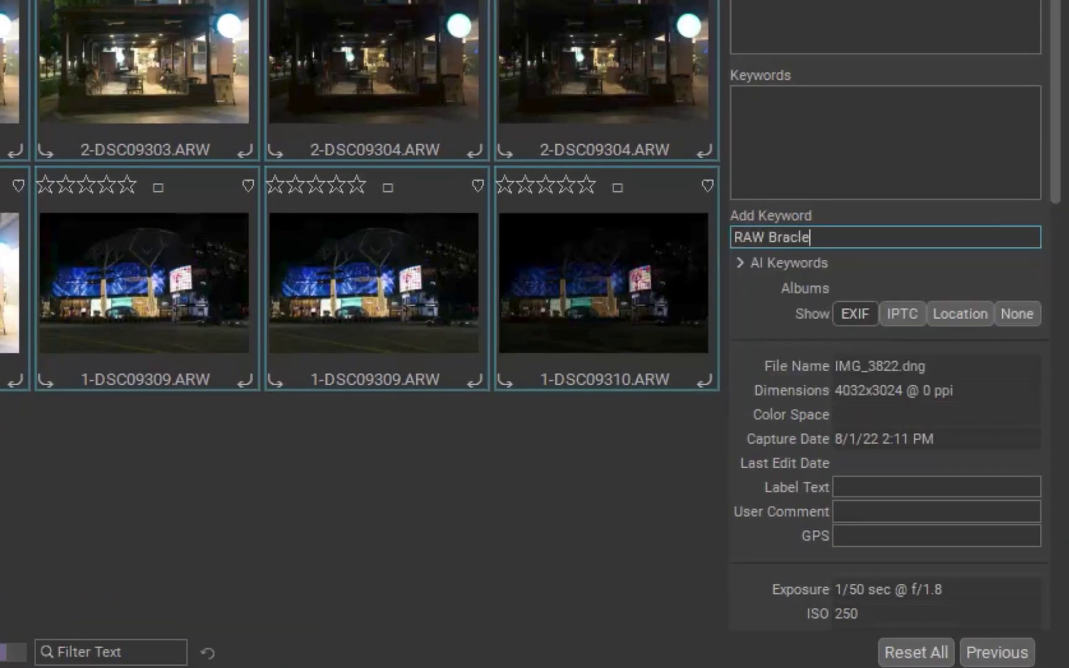
key("Return")
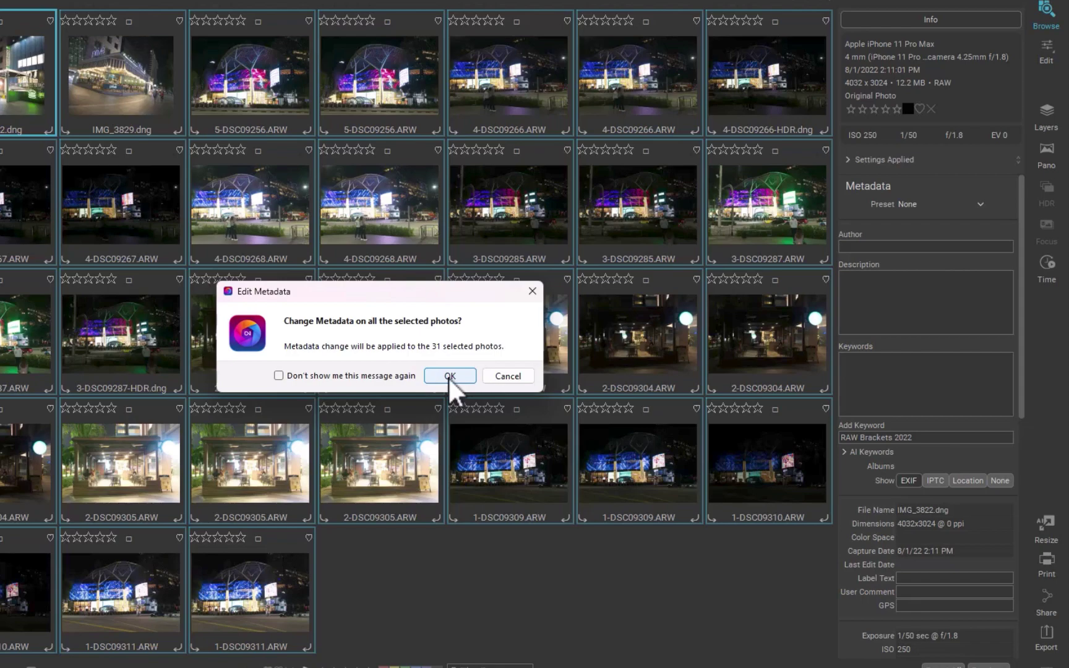
left_click(450, 376)
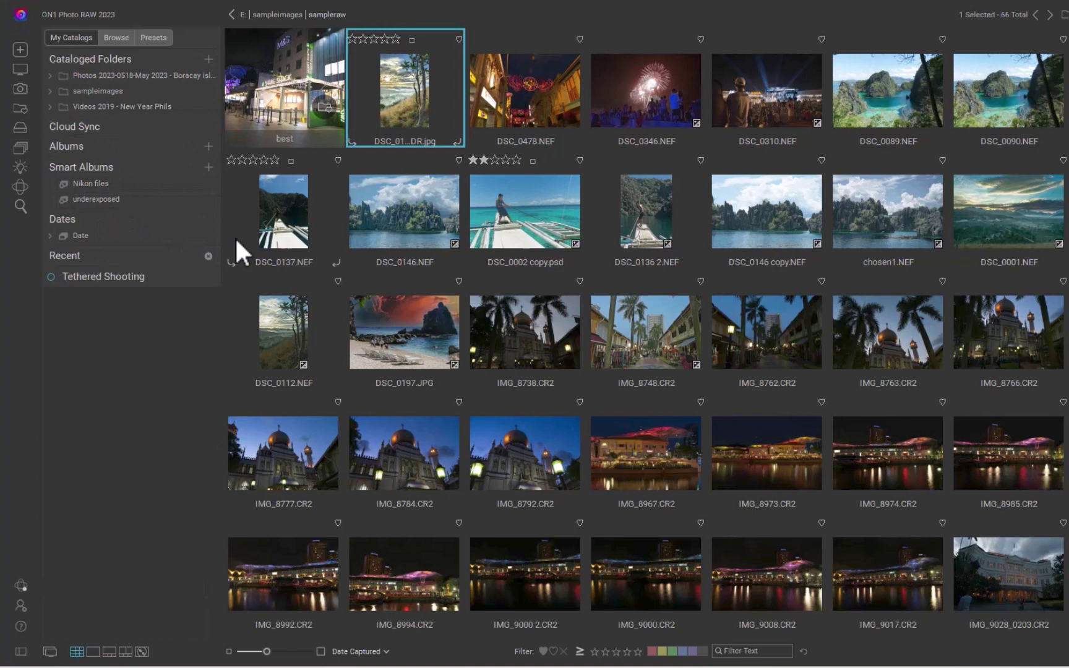
Create three new albums named 2023, beach and sunset.
left_click(209, 146)
type("2023")
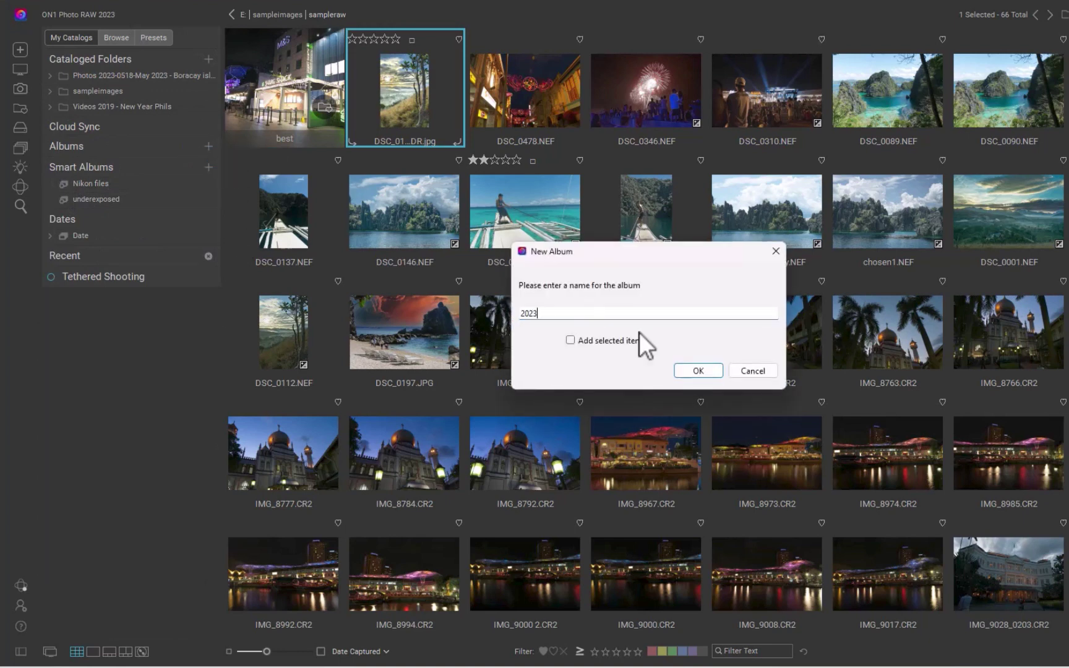
key("Return")
left_click(209, 146)
type("beach")
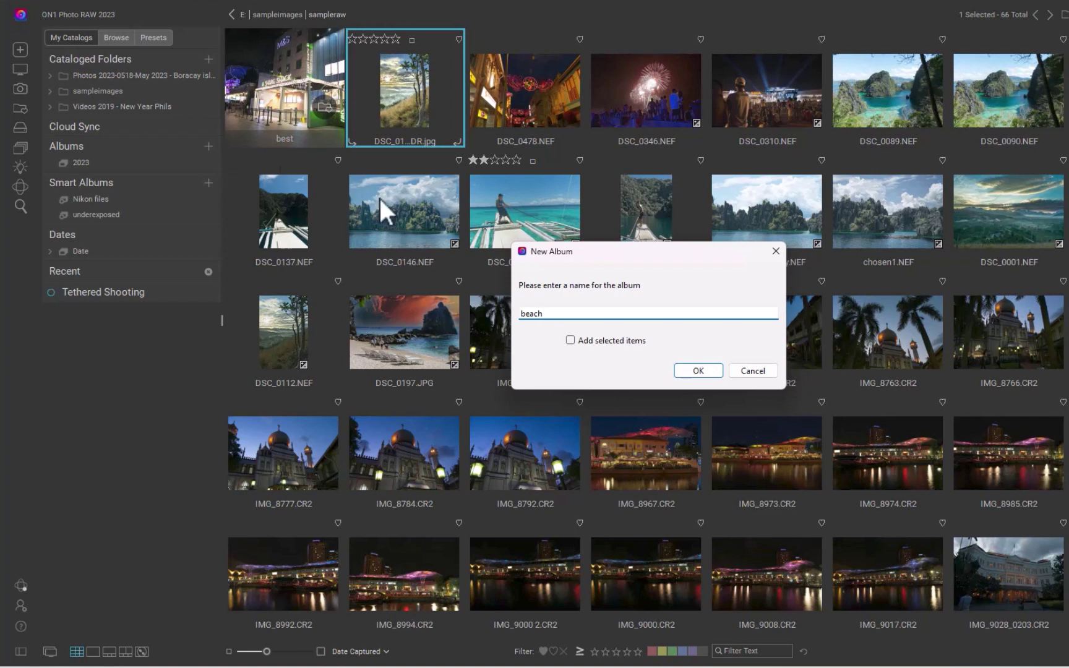
left_click(703, 368)
left_click(209, 146)
type("sunset")
key("Return")
Check the beach and sunset album contents, then nest sunset inside the 2023 album.
left_click(117, 179)
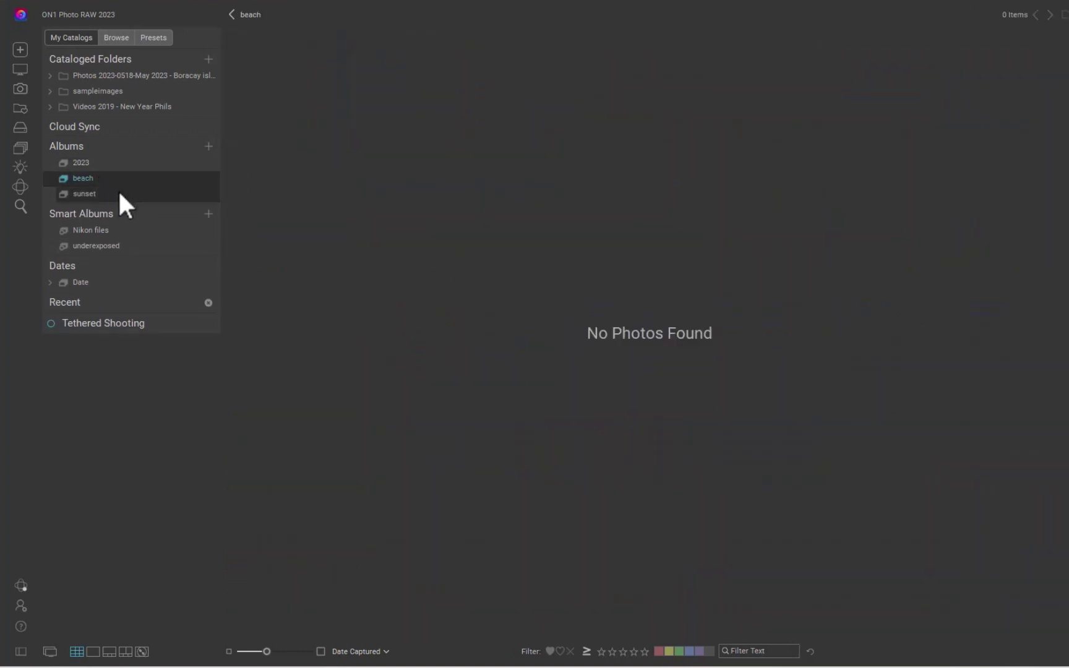
left_click(109, 195)
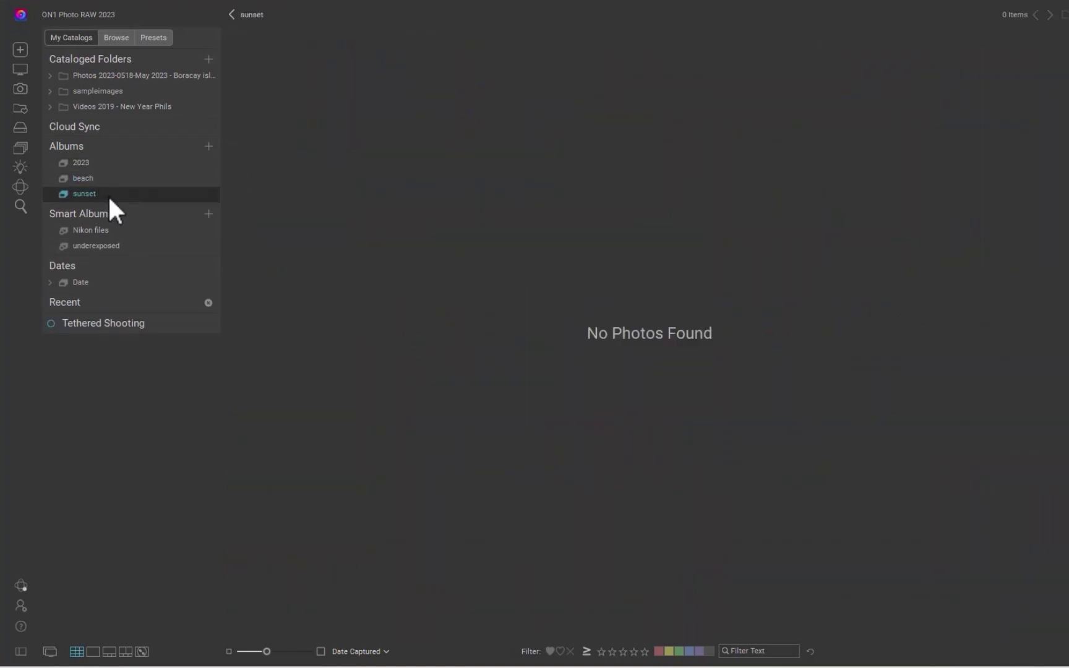
left_click_drag(108, 195, 63, 178)
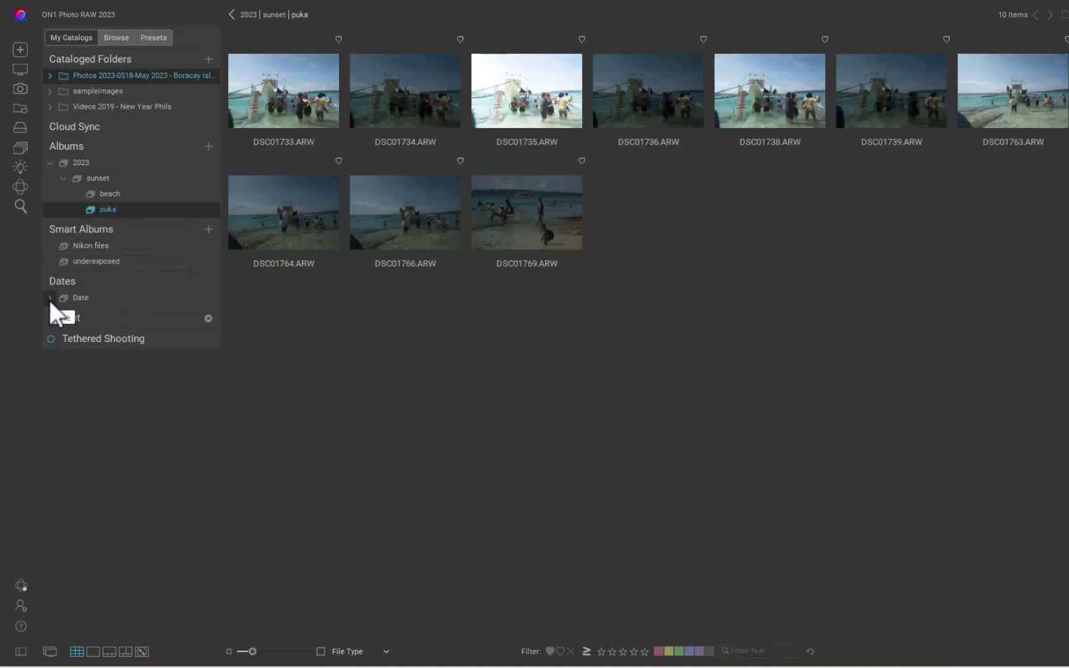
Browse the 2023 date folders for January, February, March and May.
left_click(50, 298)
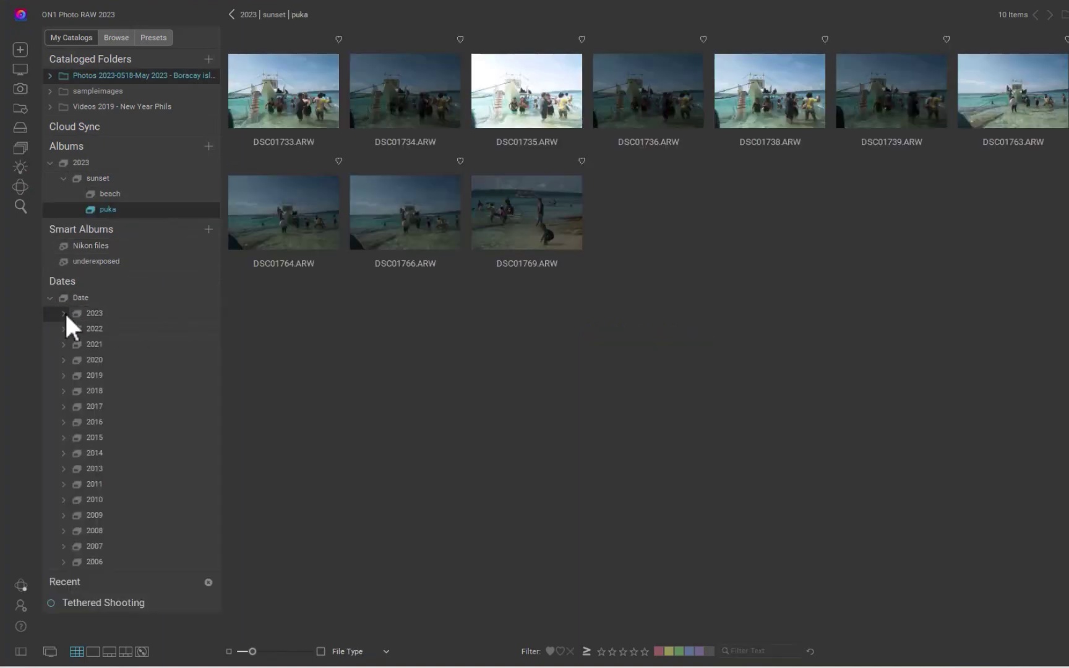
left_click(64, 313)
left_click(114, 329)
left_click(114, 345)
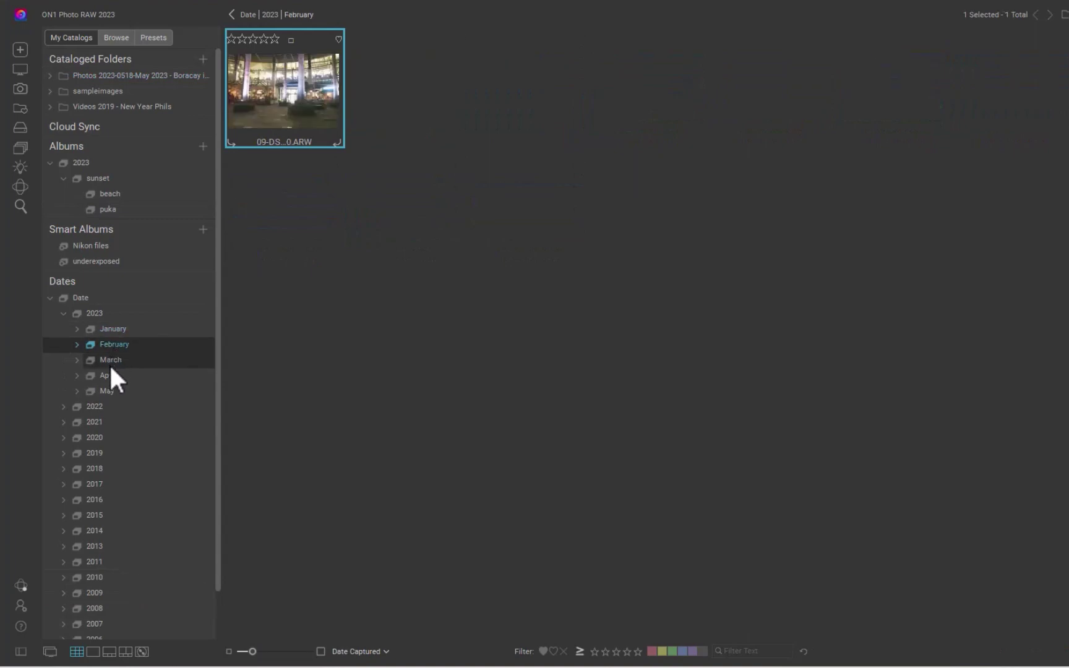
left_click(111, 360)
left_click(107, 391)
Browse the 2022 months: January, February, March, April, June, August, September, October and December.
left_click(63, 406)
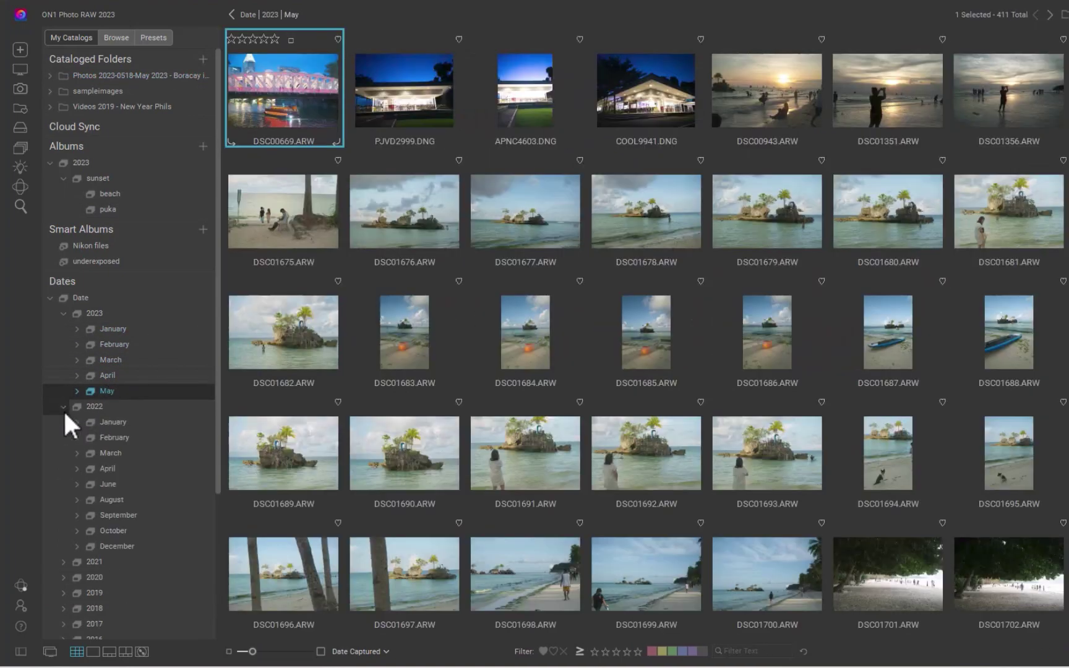
left_click(113, 423)
left_click(110, 437)
left_click(109, 453)
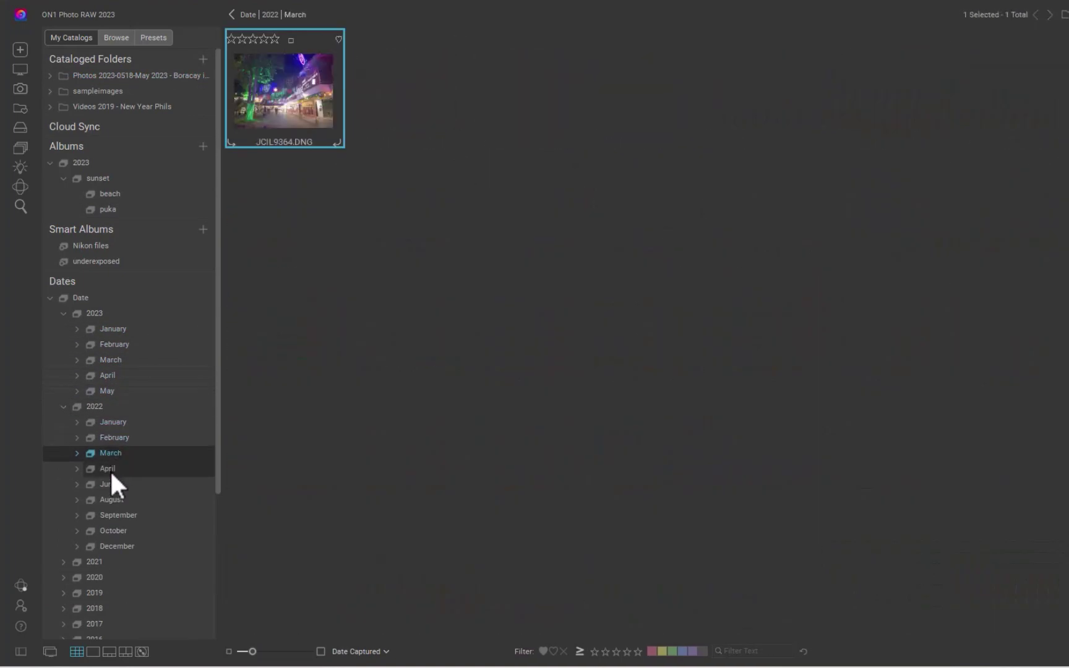
left_click(109, 469)
left_click(111, 485)
left_click(113, 499)
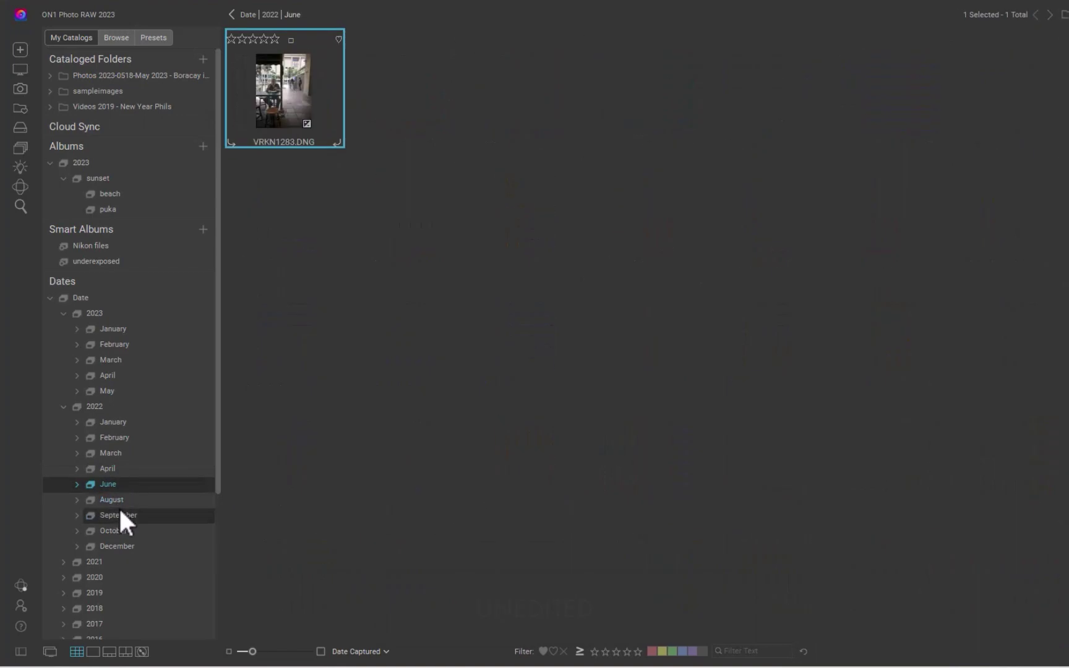
left_click(115, 515)
left_click(118, 530)
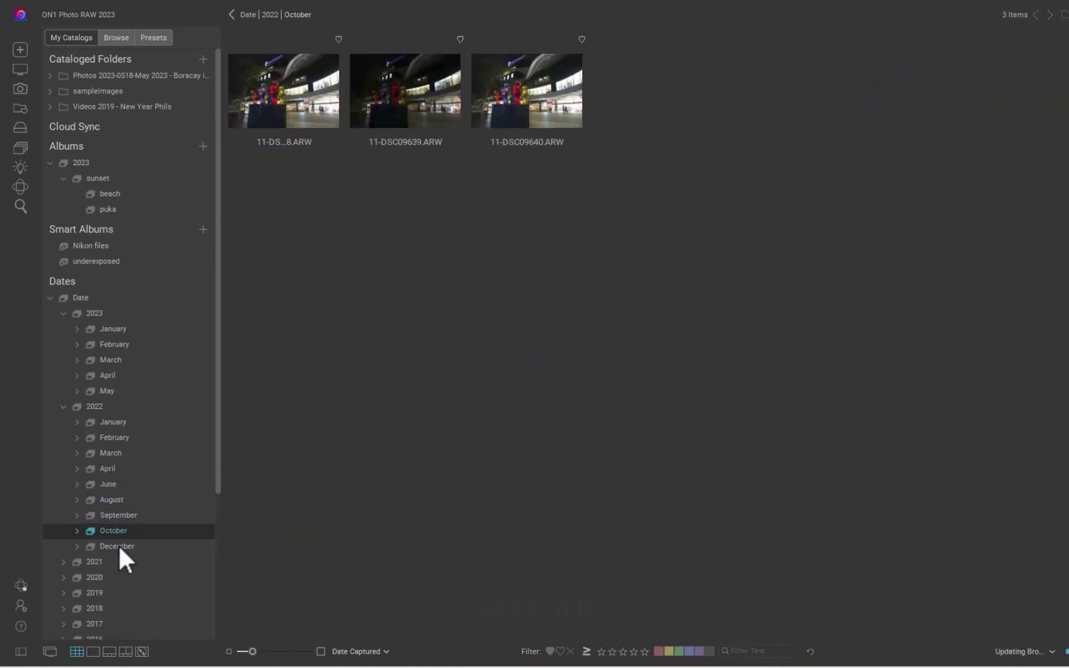
left_click(118, 545)
Step through the photos taken in each year from 2006 to 2010.
scroll(120, 545, "down", 3)
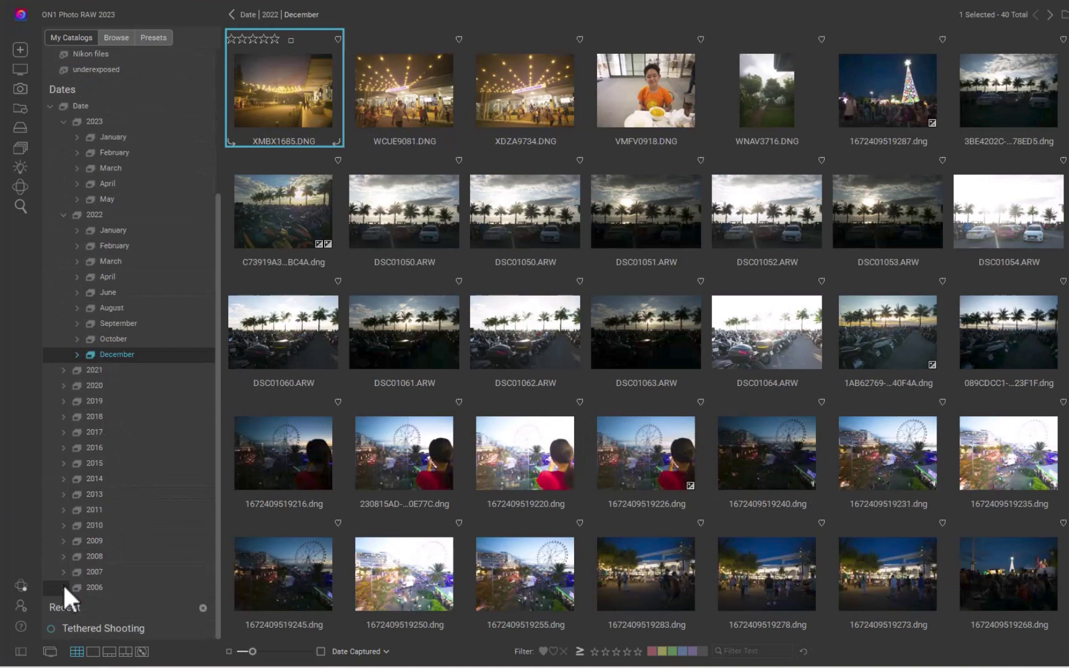
left_click(95, 587)
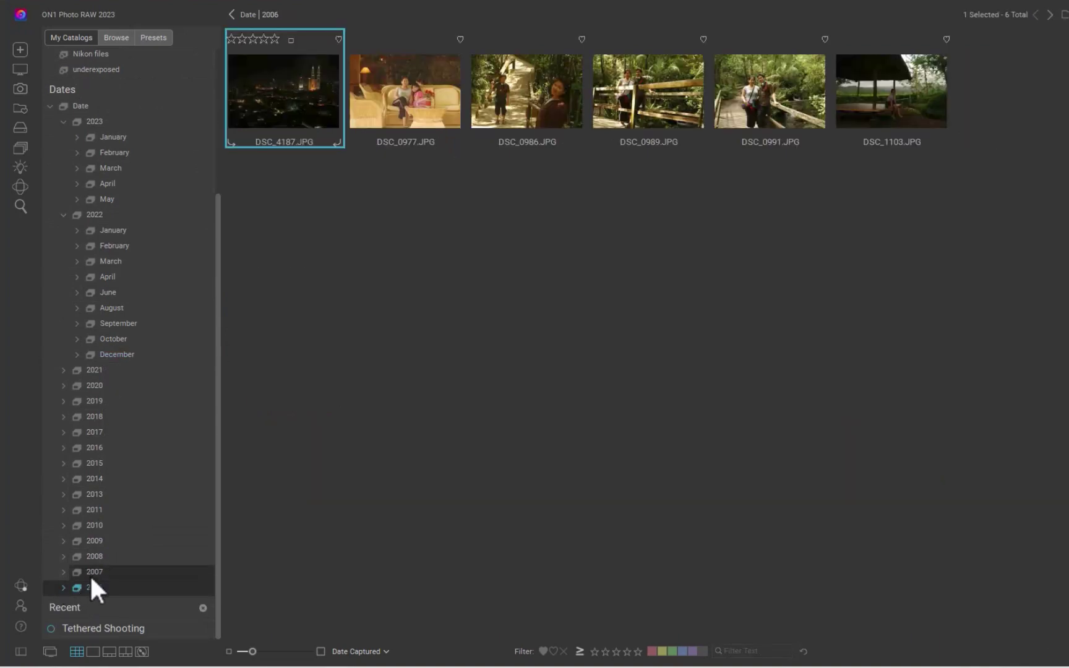
left_click(92, 573)
left_click(95, 557)
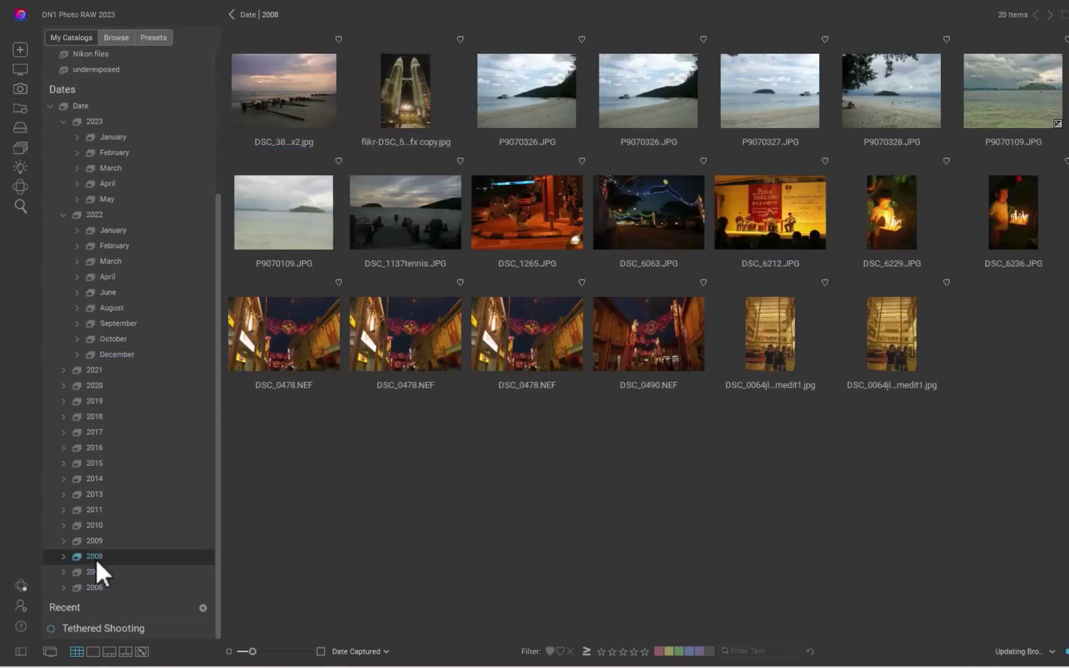
left_click(101, 539)
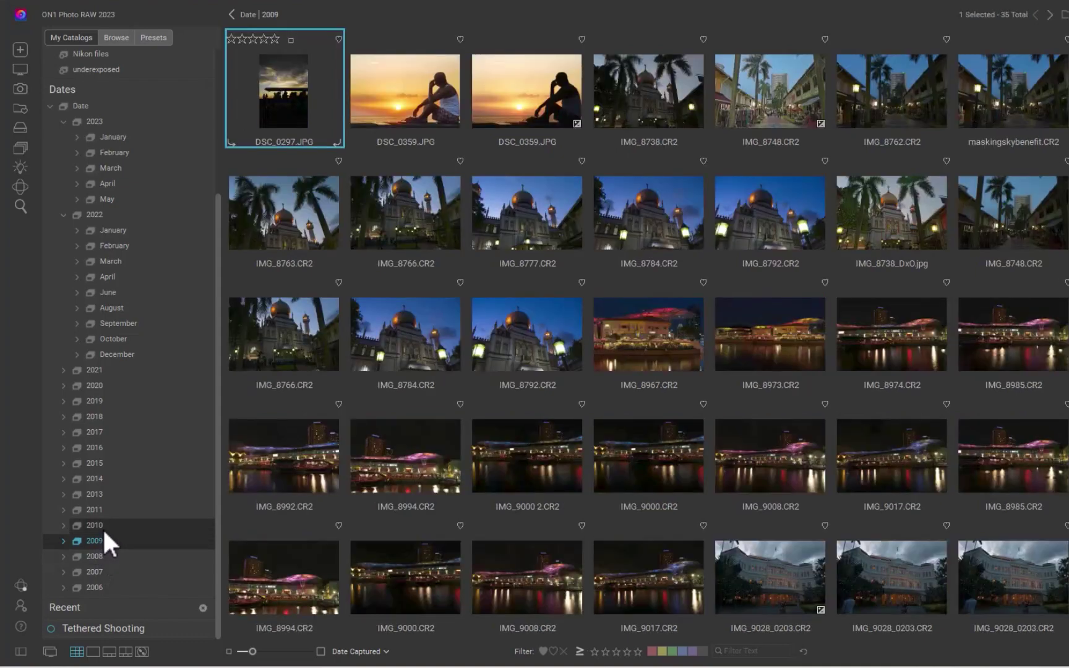
left_click(102, 524)
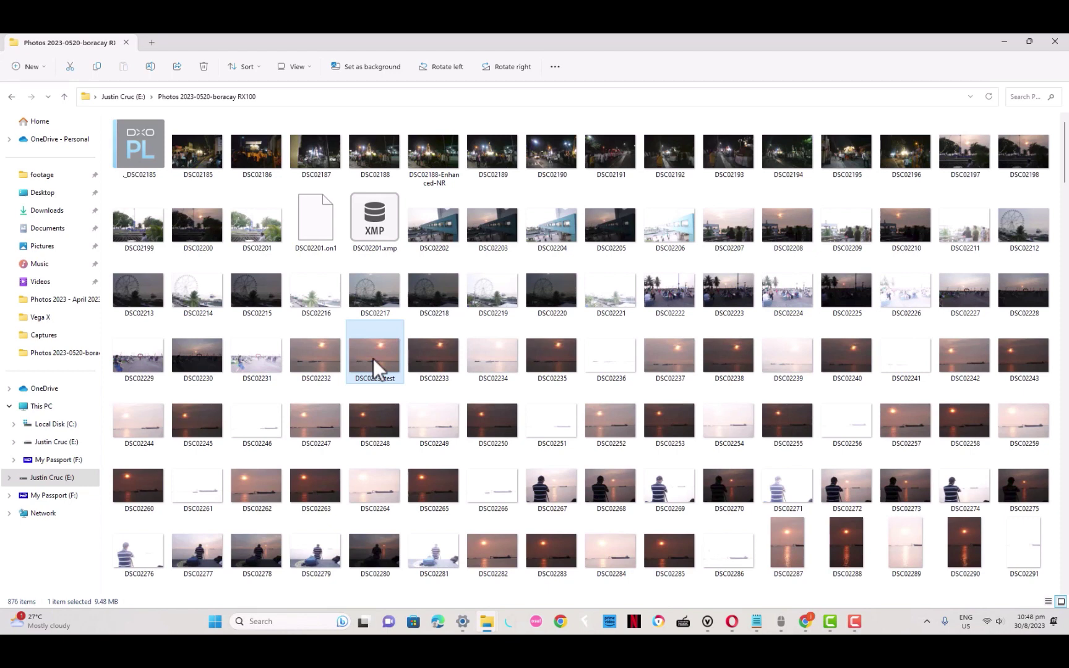
Open DSC02232test in DxO PhotoLab 6 just once, declining the update prompt.
right_click(373, 358)
mouse_move(495, 160)
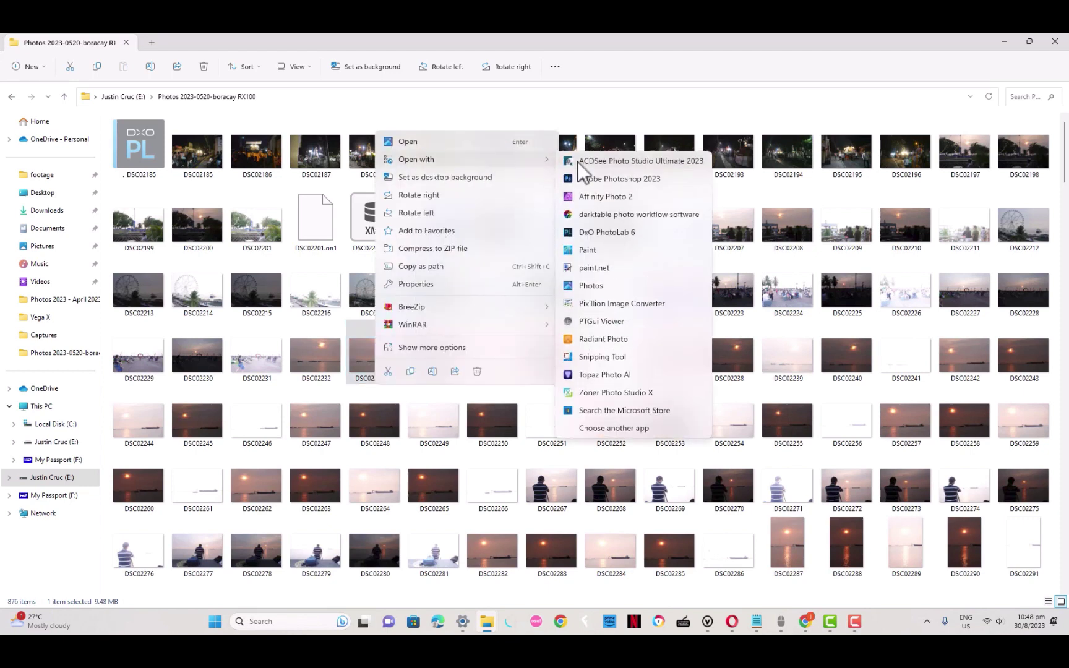
left_click(620, 212)
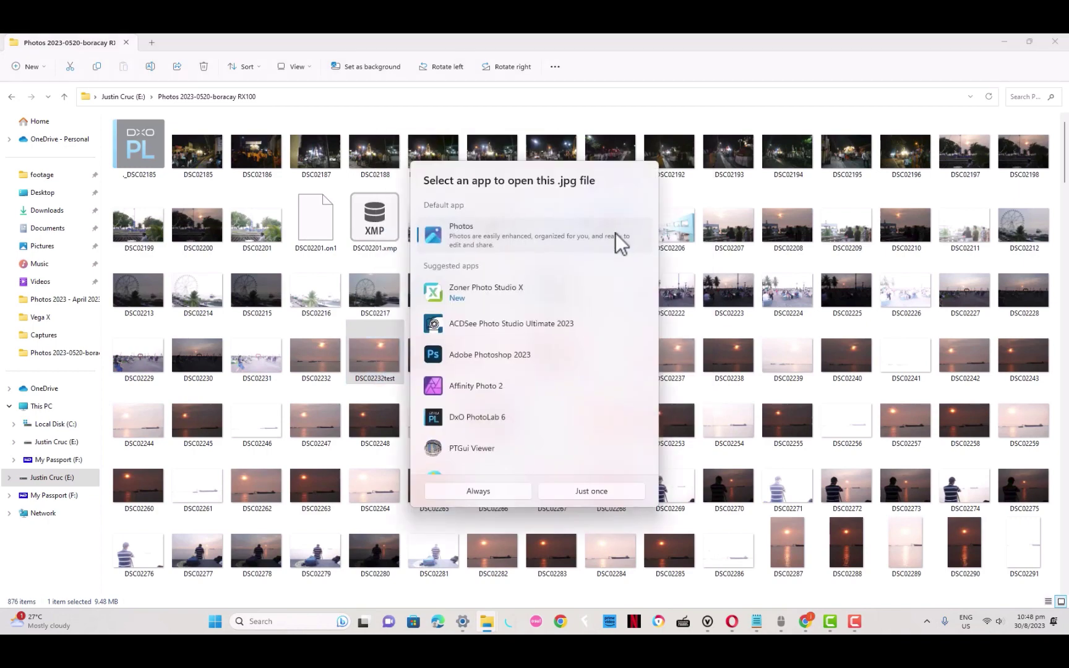
left_click(478, 416)
left_click(582, 490)
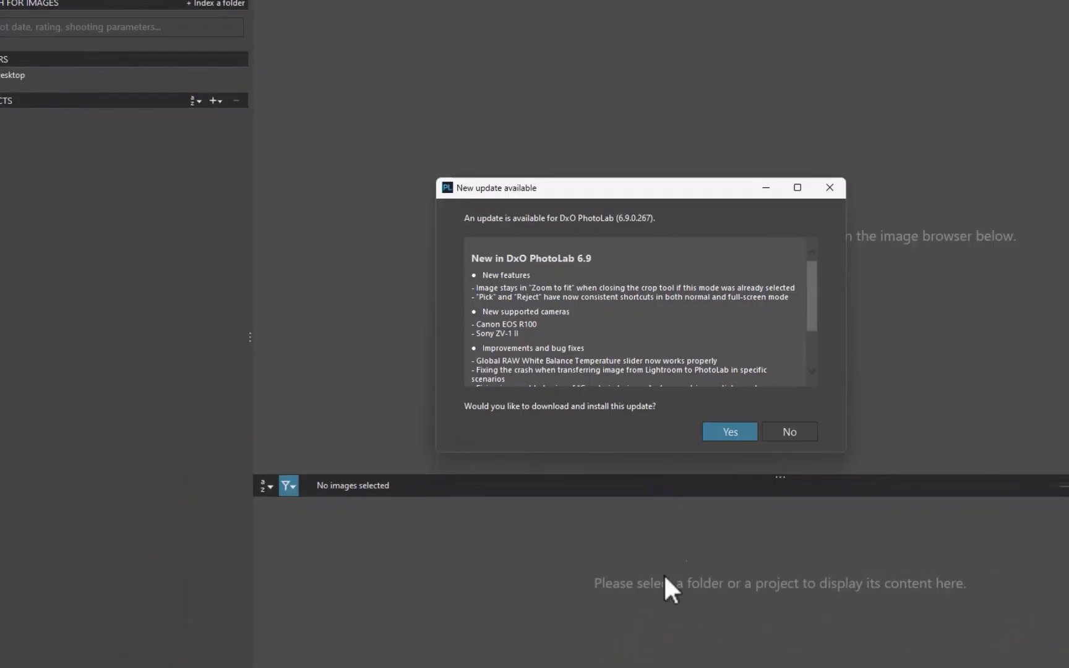
left_click(787, 432)
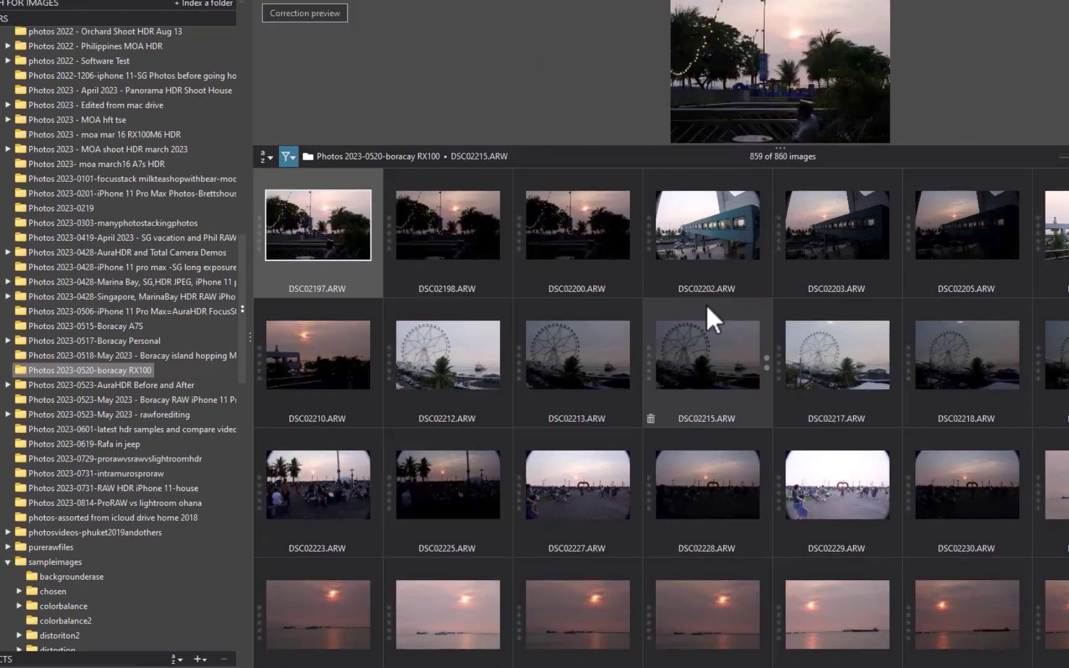
Enlarge the preview and select sunset shots DSC02068 through DSC02079 for single-image viewing.
left_click_drag(562, 149, 501, 597)
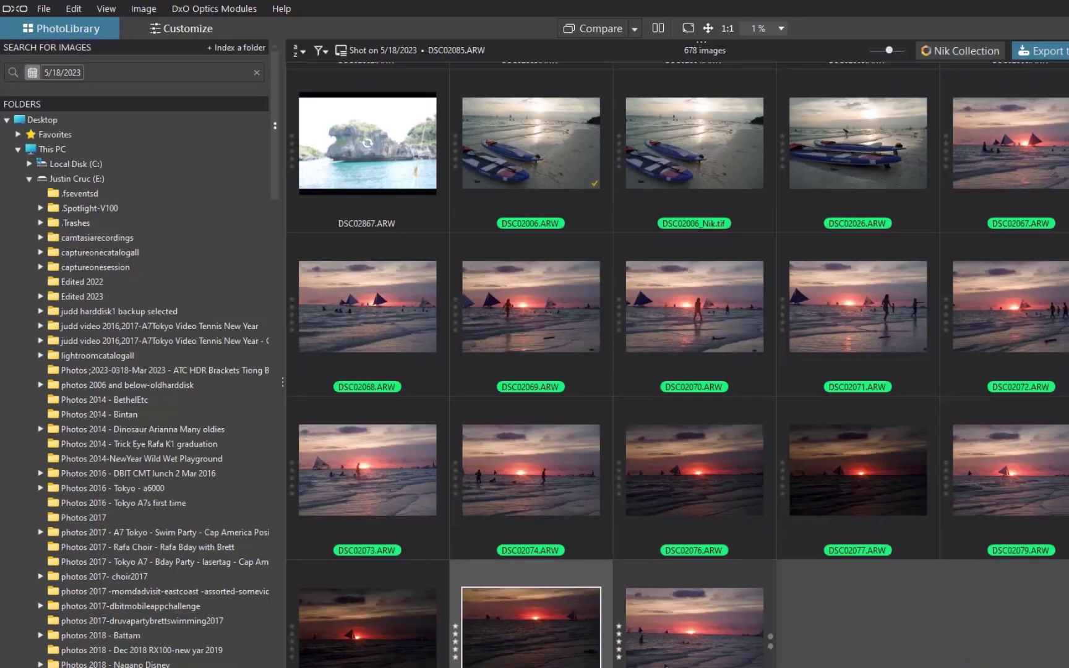
left_click_drag(634, 507, 75, 199)
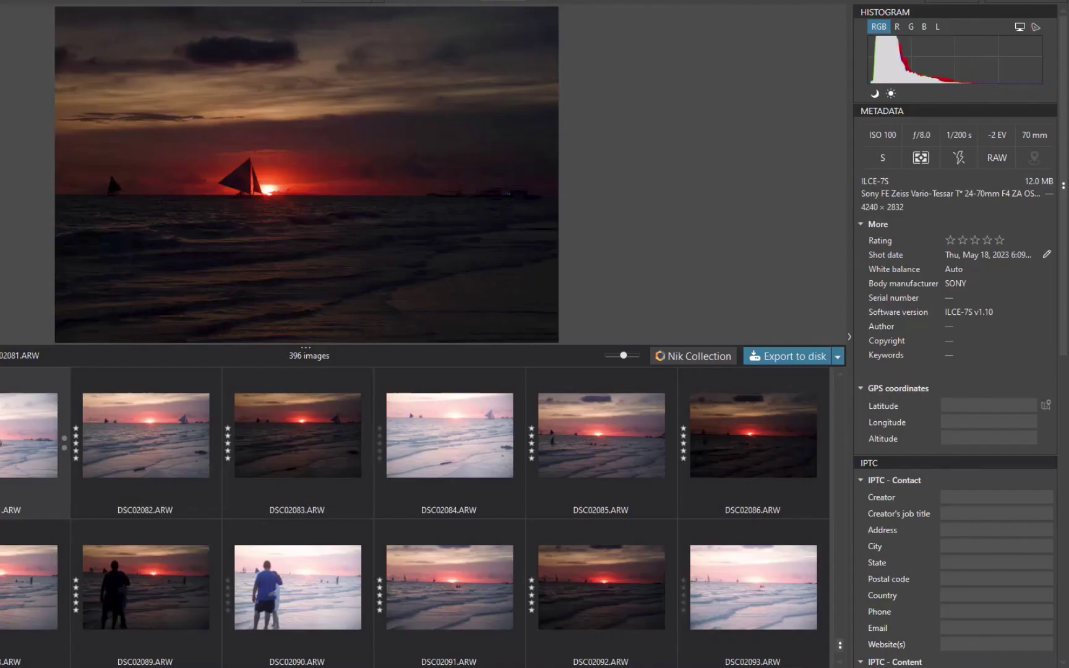
left_click(29, 435)
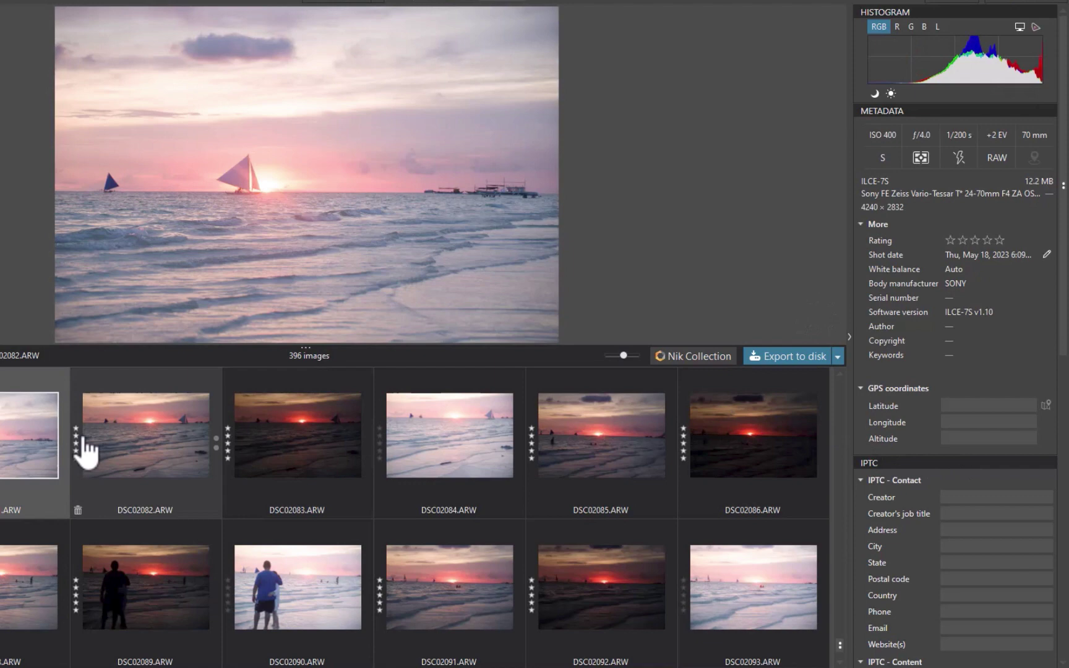
Step through DSC02081 to DSC02084, checking each preview's histogram and metadata.
left_click(184, 437)
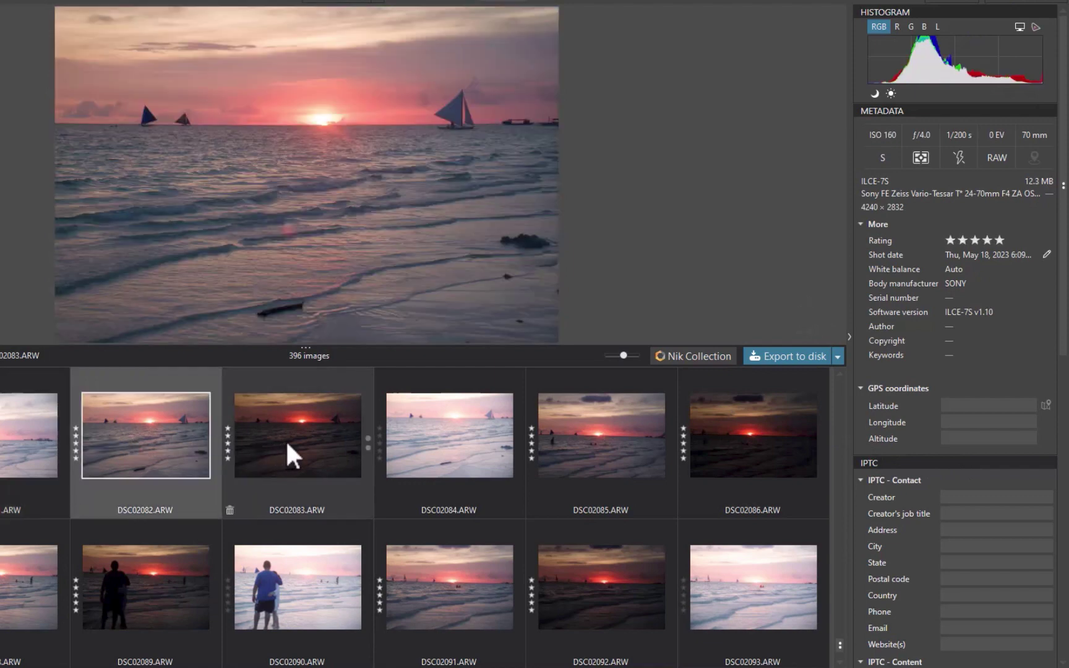
left_click(286, 444)
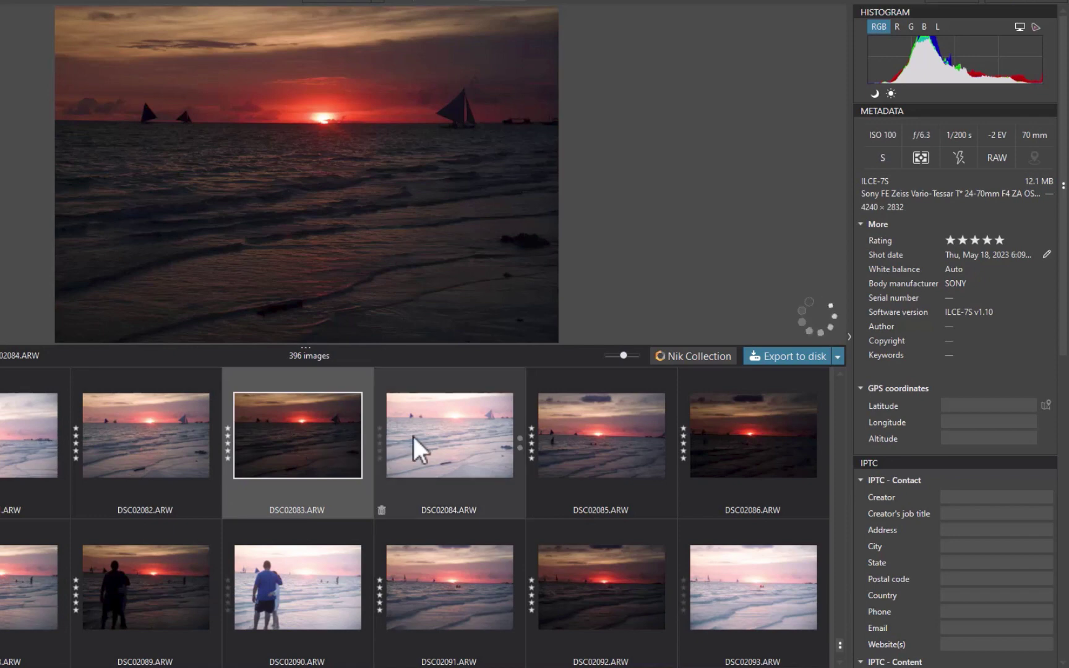
left_click(432, 436)
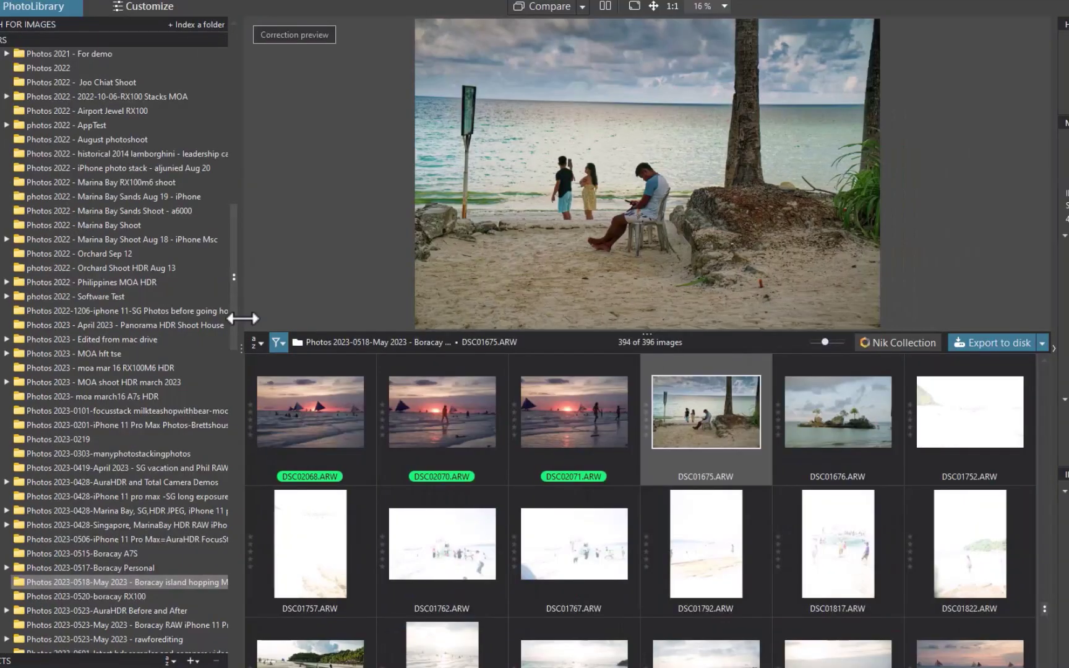
left_click_drag(243, 319, 277, 315)
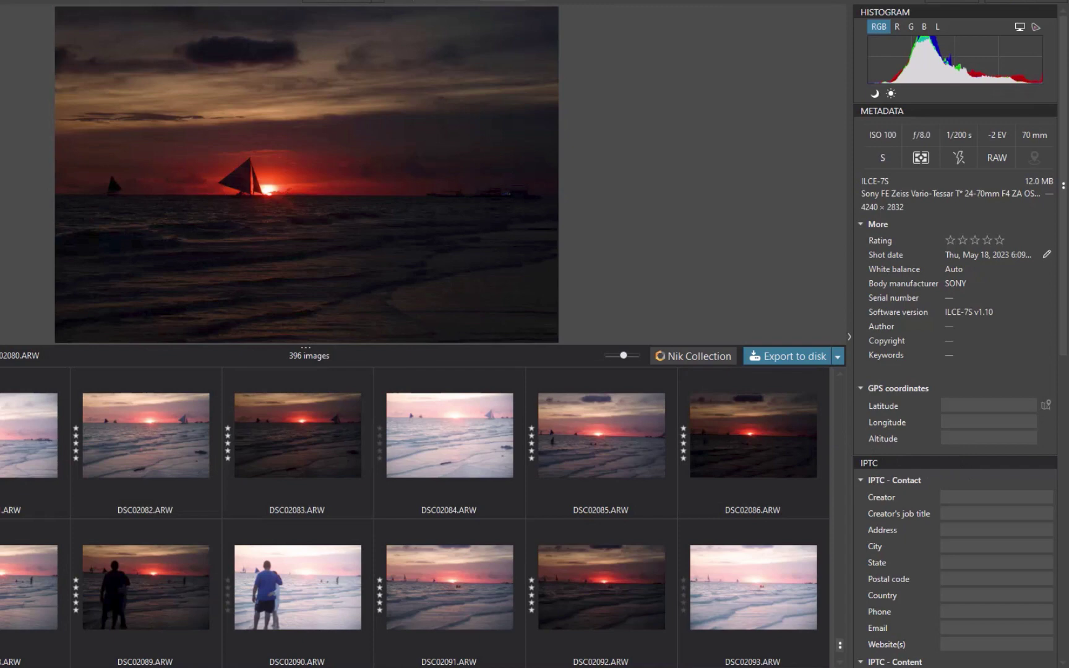
left_click(28, 434)
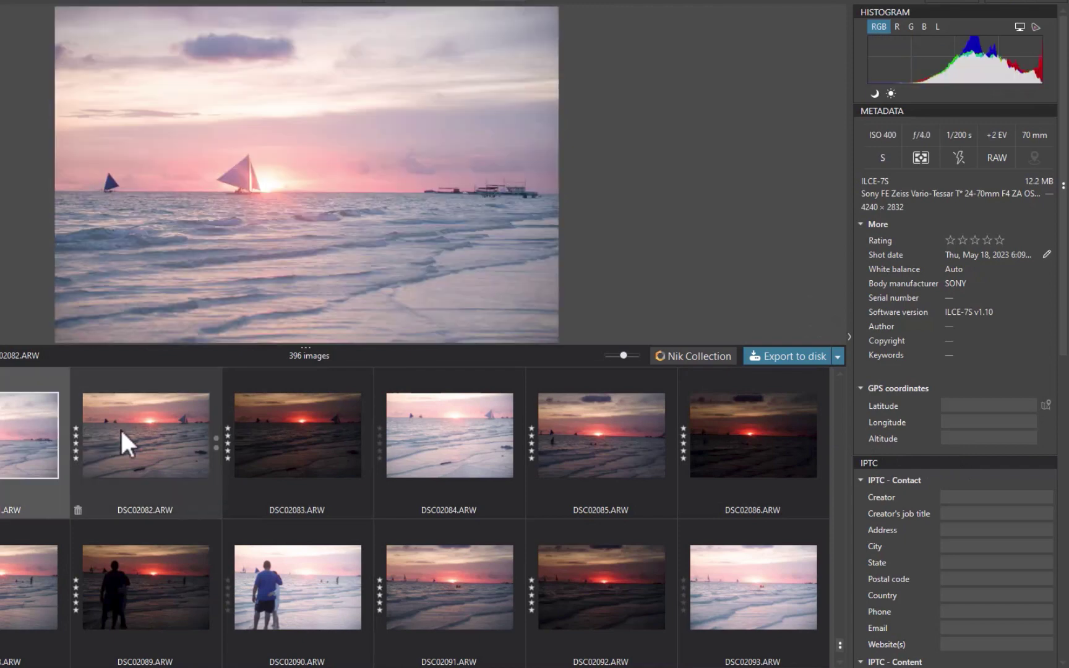
left_click(184, 437)
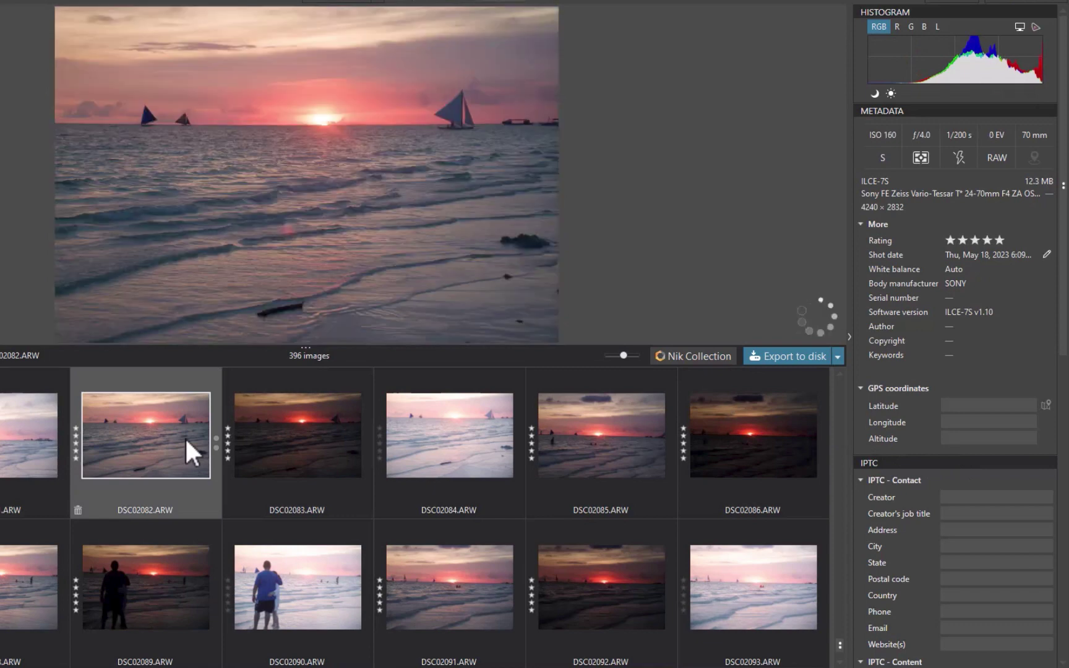
left_click(285, 441)
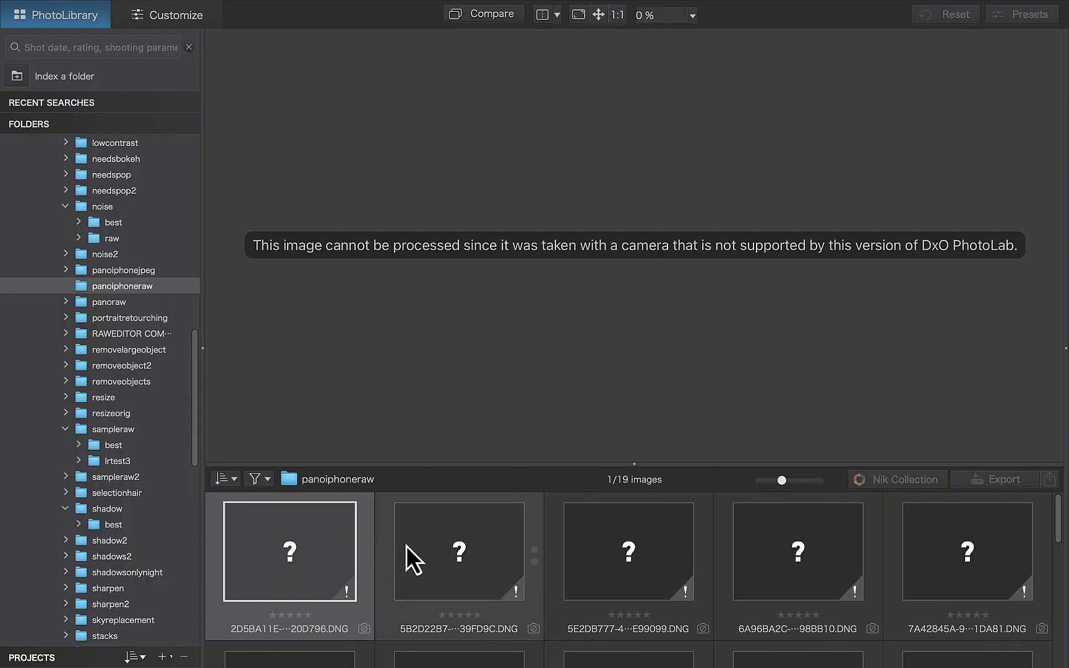
View the second through fifth iPhone DNGs and read their unsupported-camera info card.
left_click(446, 558)
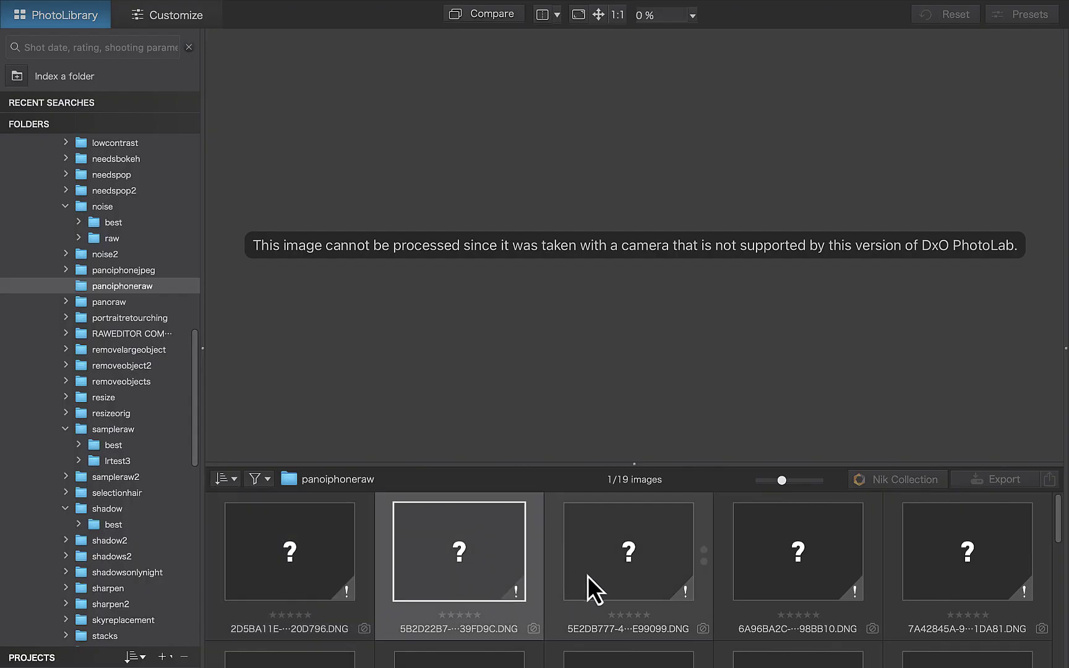
left_click(613, 579)
left_click(769, 568)
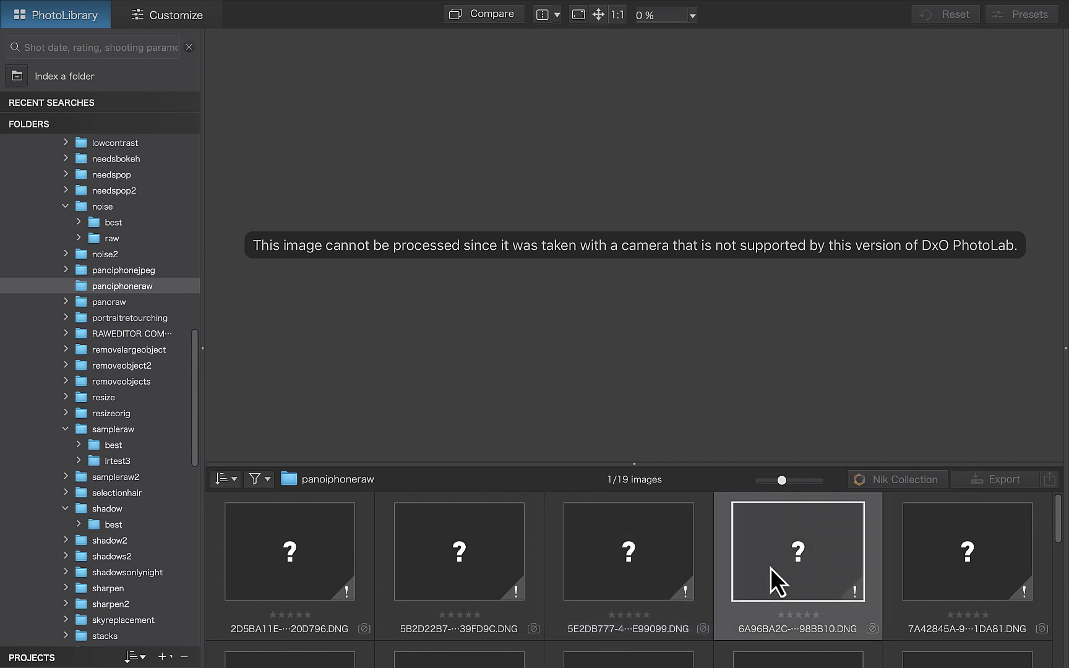
left_click(941, 558)
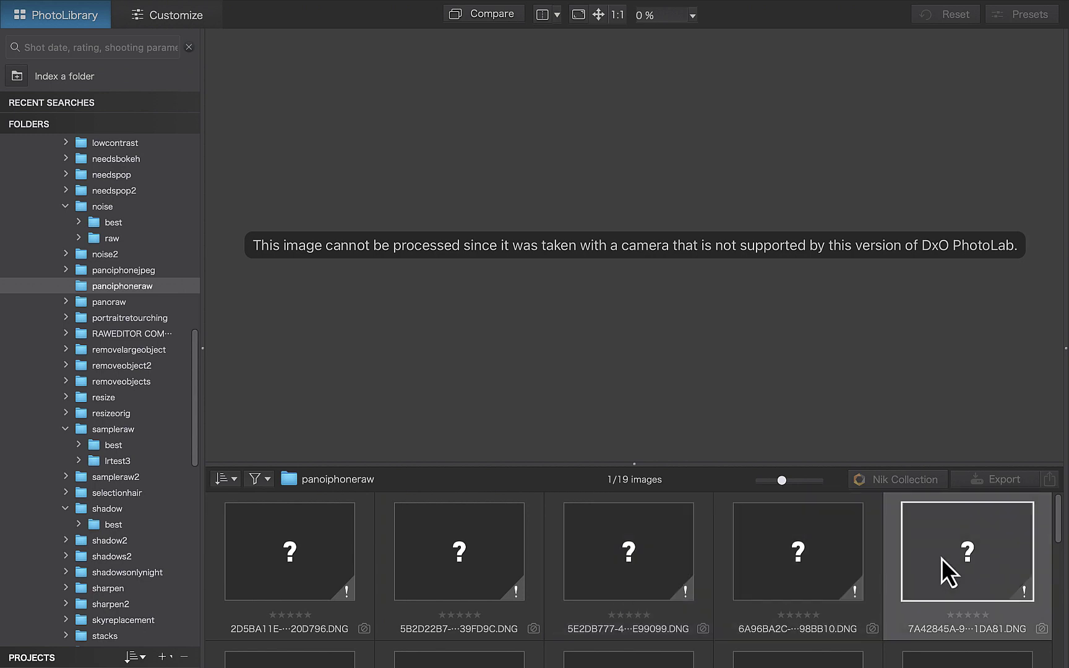
mouse_move(941, 558)
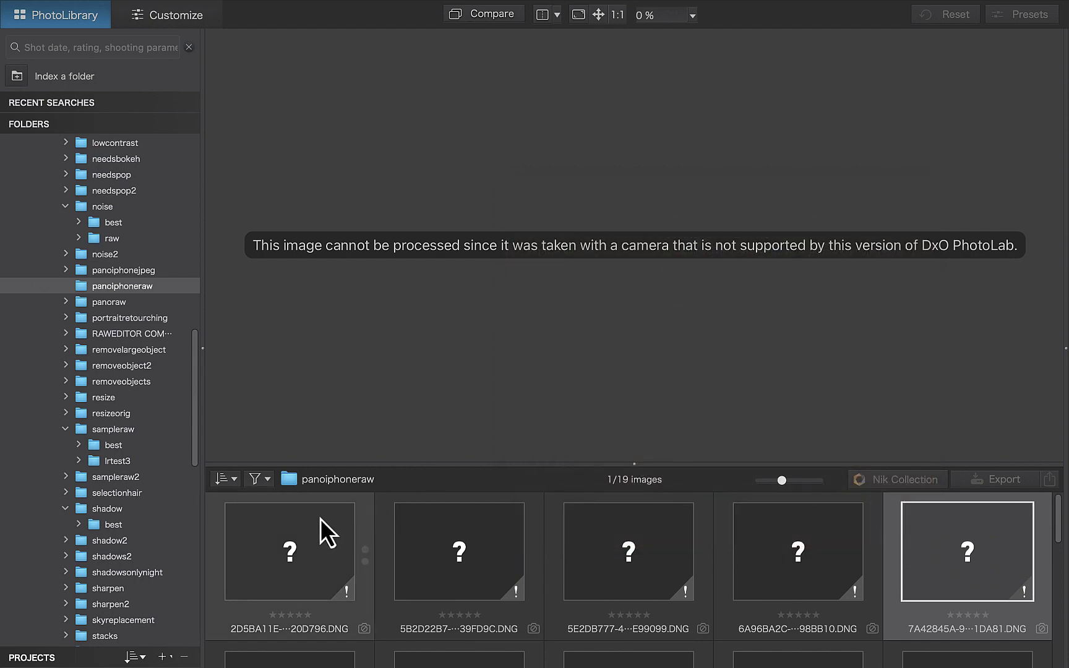
mouse_move(321, 519)
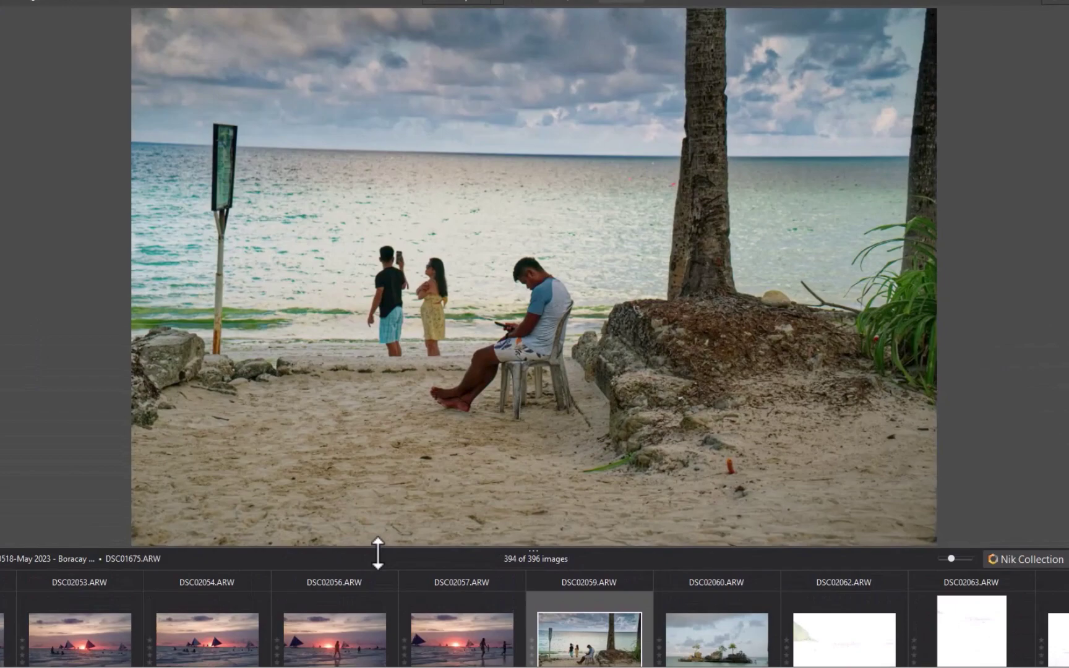
left_click_drag(375, 554, 433, 321)
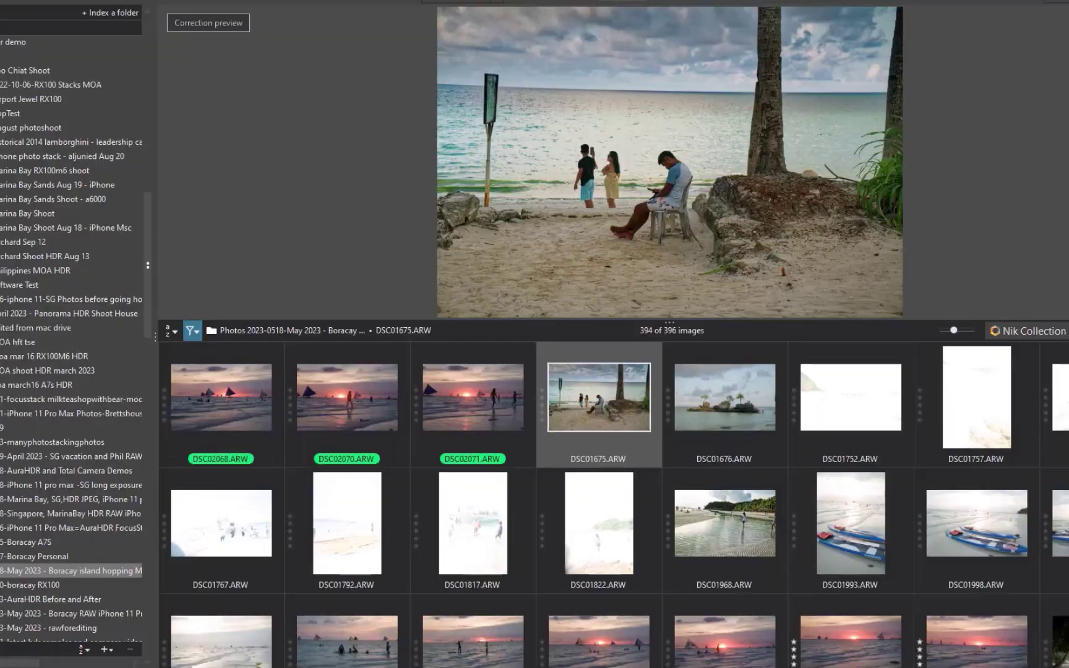
Toggle the histogram and metadata details panel on and off.
left_click_drag(1065, 333, 976, 335)
left_click(1066, 333)
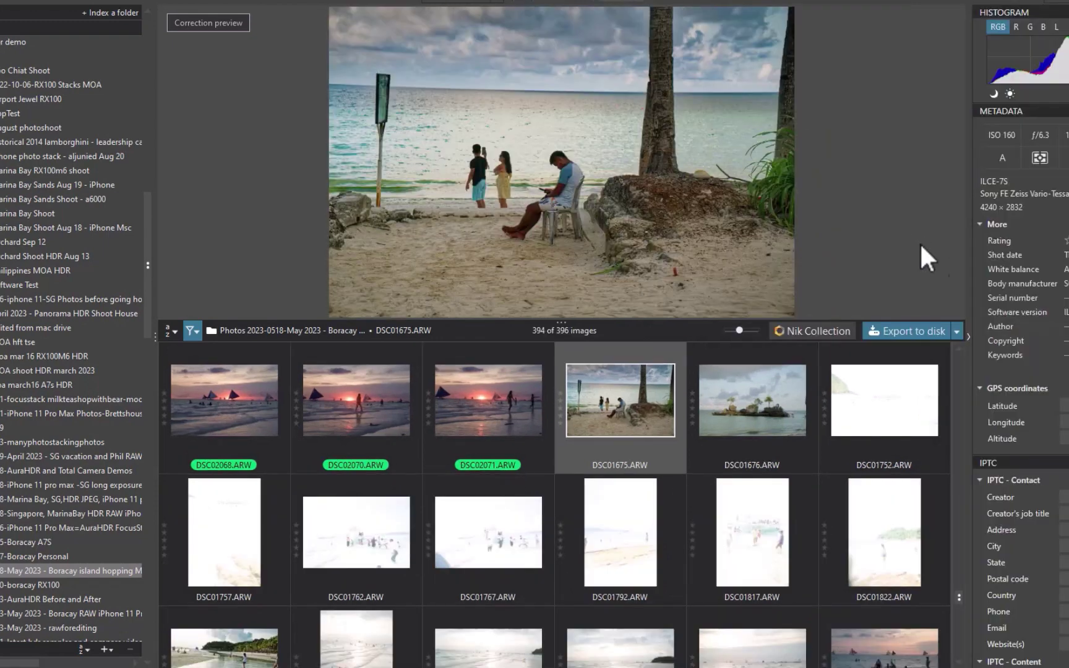
left_click(971, 334)
left_click(968, 323)
left_click(969, 337)
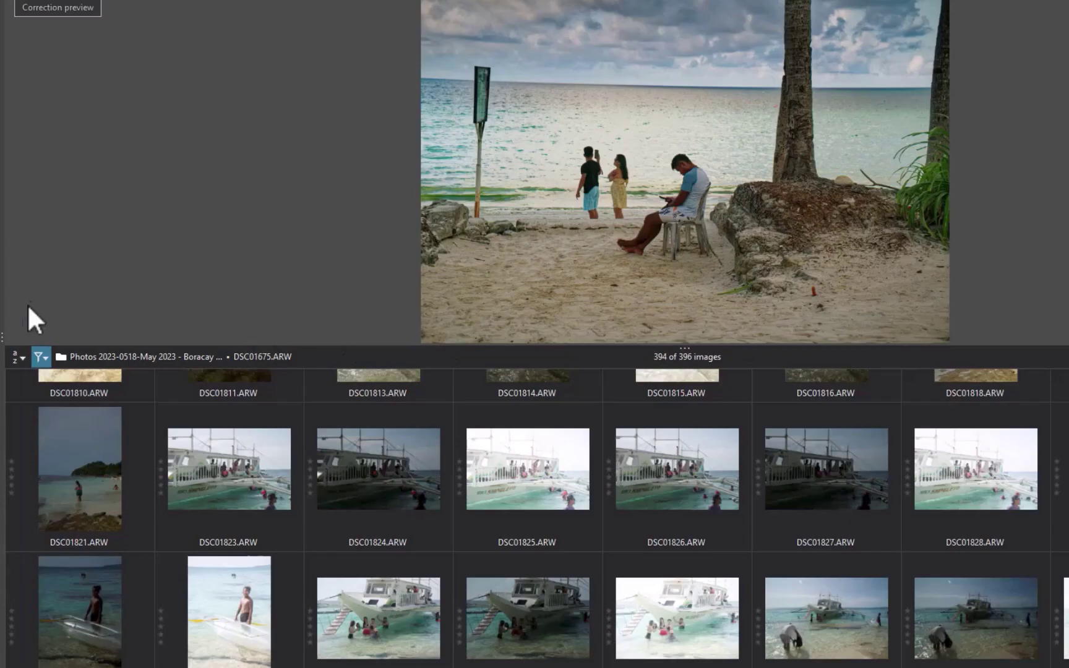
Sort the thumbnails by Image format and turn off filtering to show all 396 images.
left_click(174, 331)
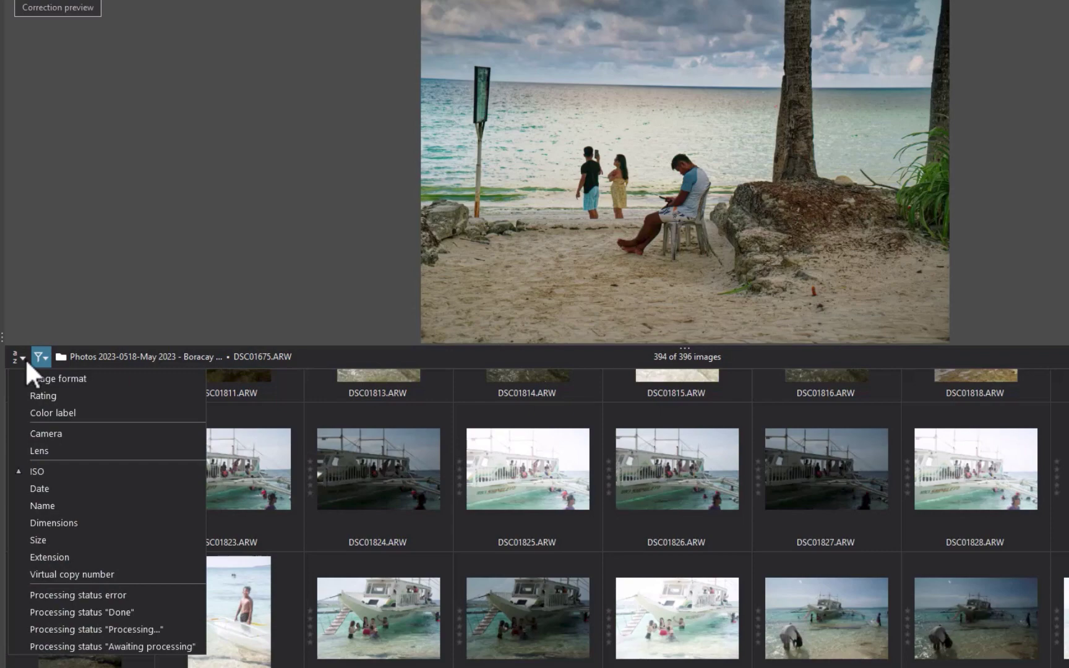
left_click(470, 520)
scroll(532, 504, "up", 5)
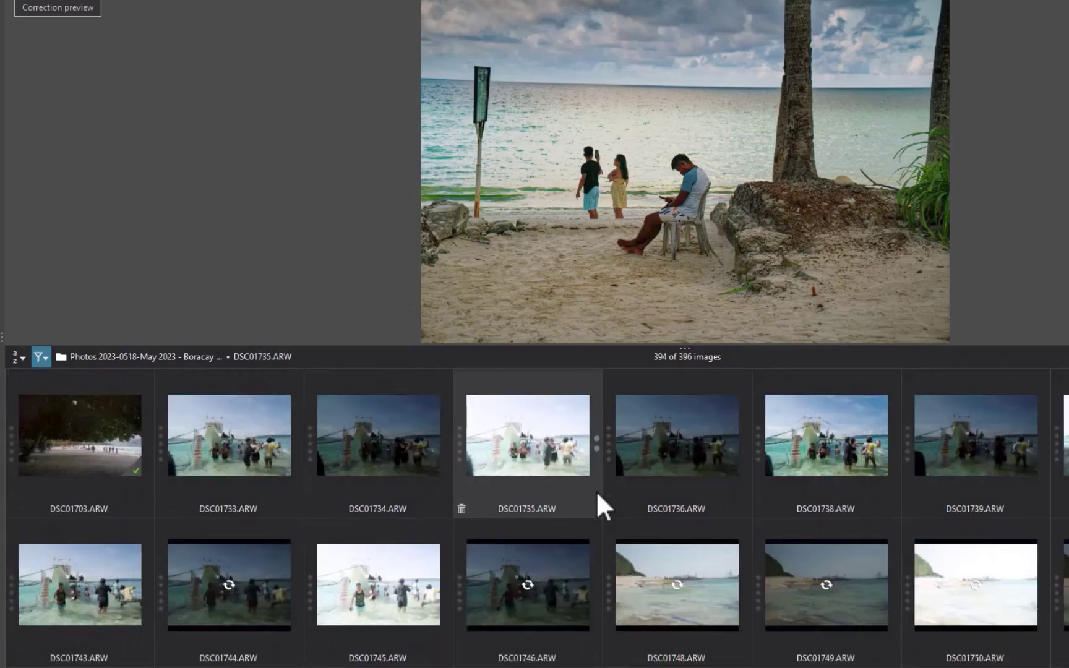
left_click(23, 356)
left_click(31, 373)
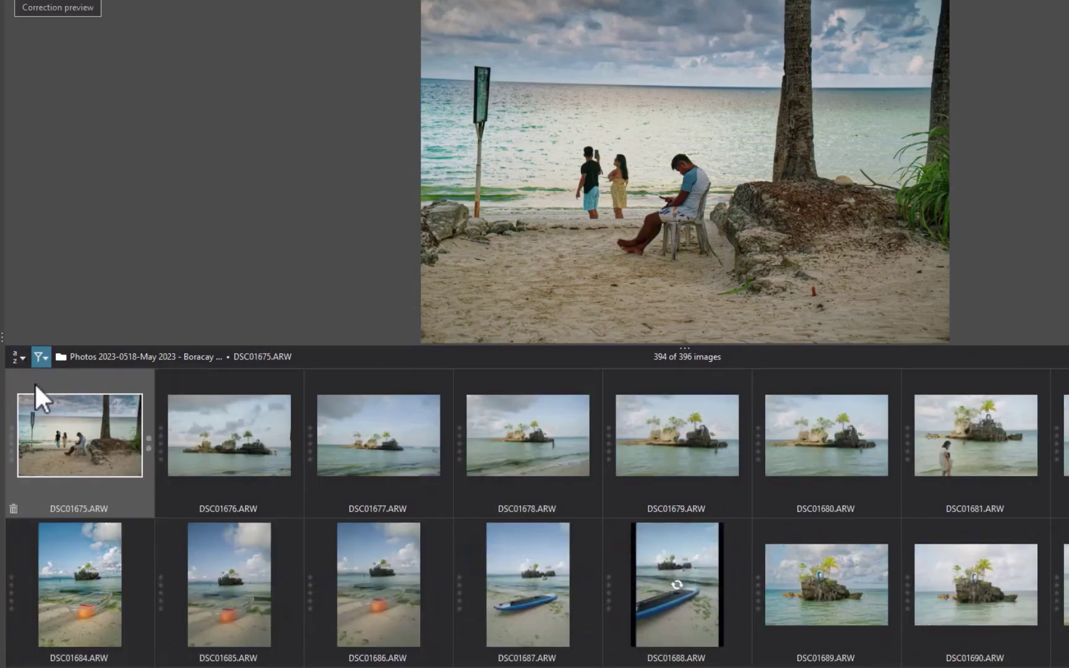
left_click(40, 357)
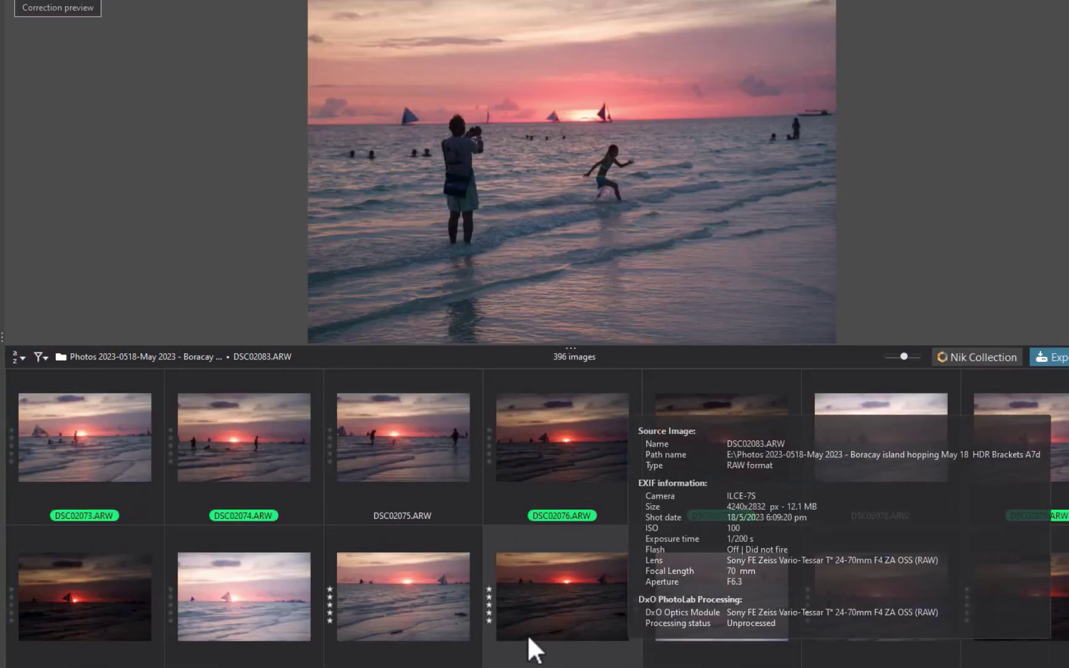
Preview the sunset shots DSC02052 and DSC02053.
scroll(528, 640, "up", 1)
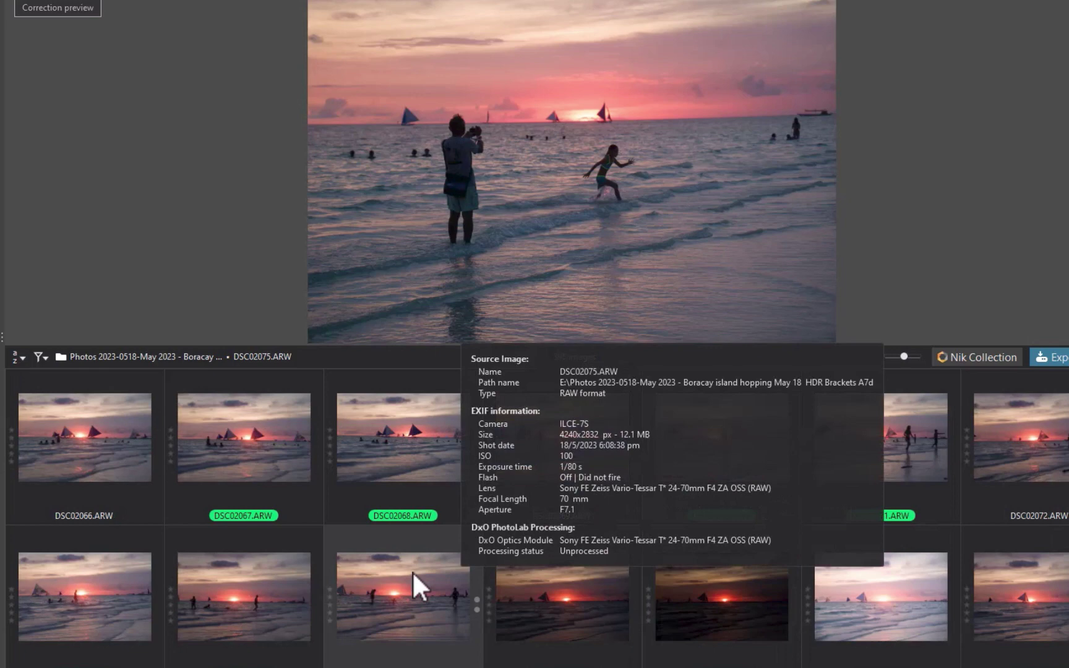
scroll(432, 597, "up", 2)
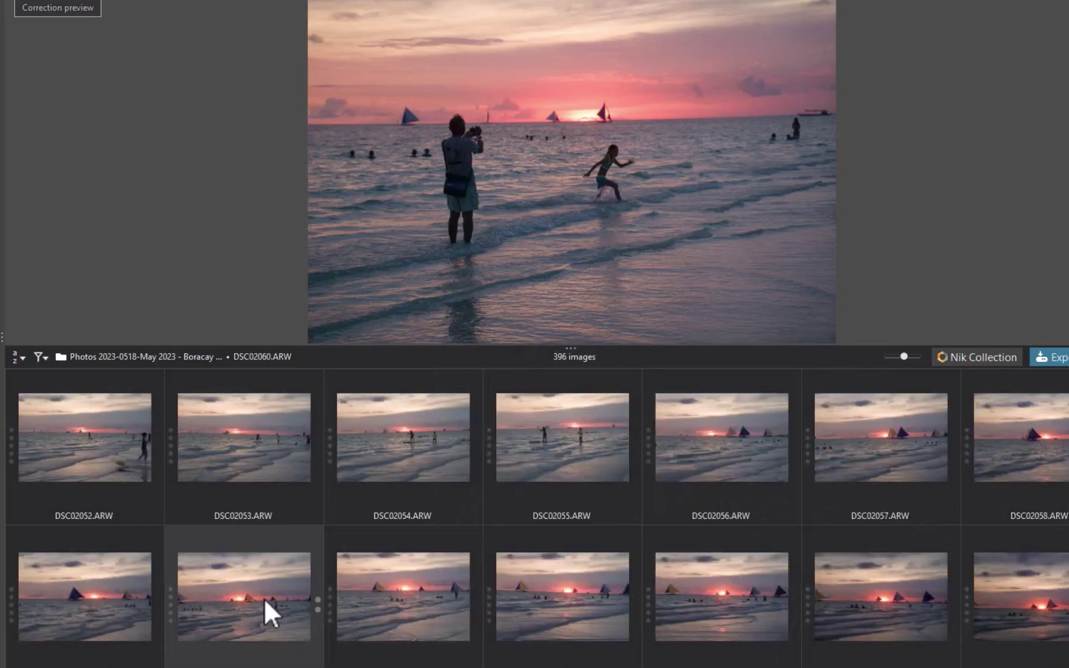
left_click(19, 444)
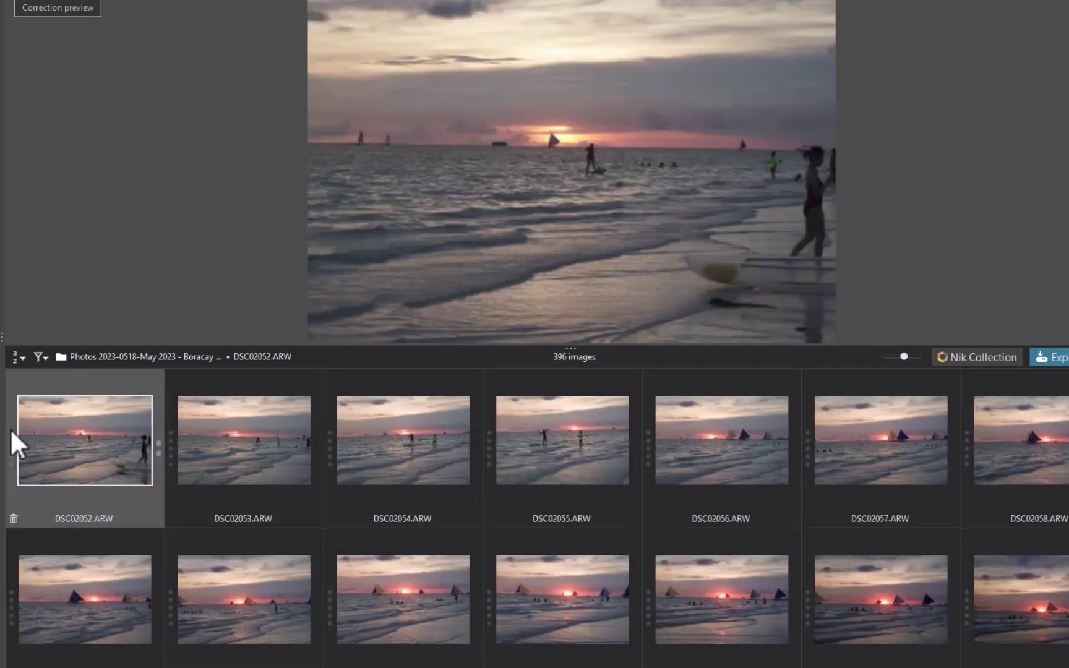
scroll(15, 452, "up", 1)
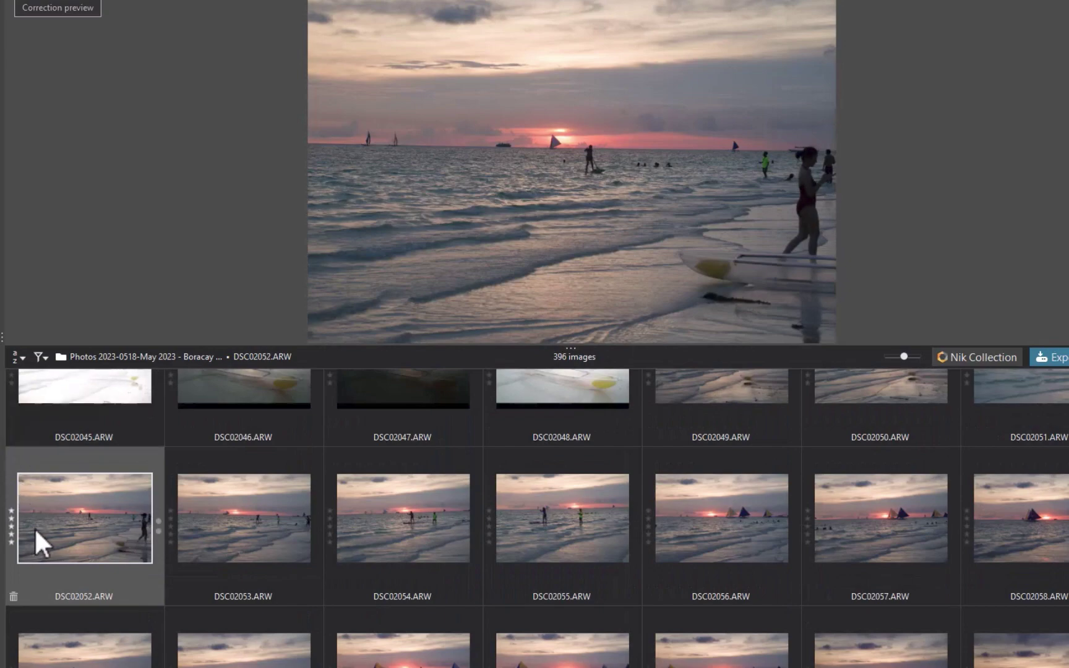
scroll(34, 527, "down", 1)
scroll(47, 492, "up", 2)
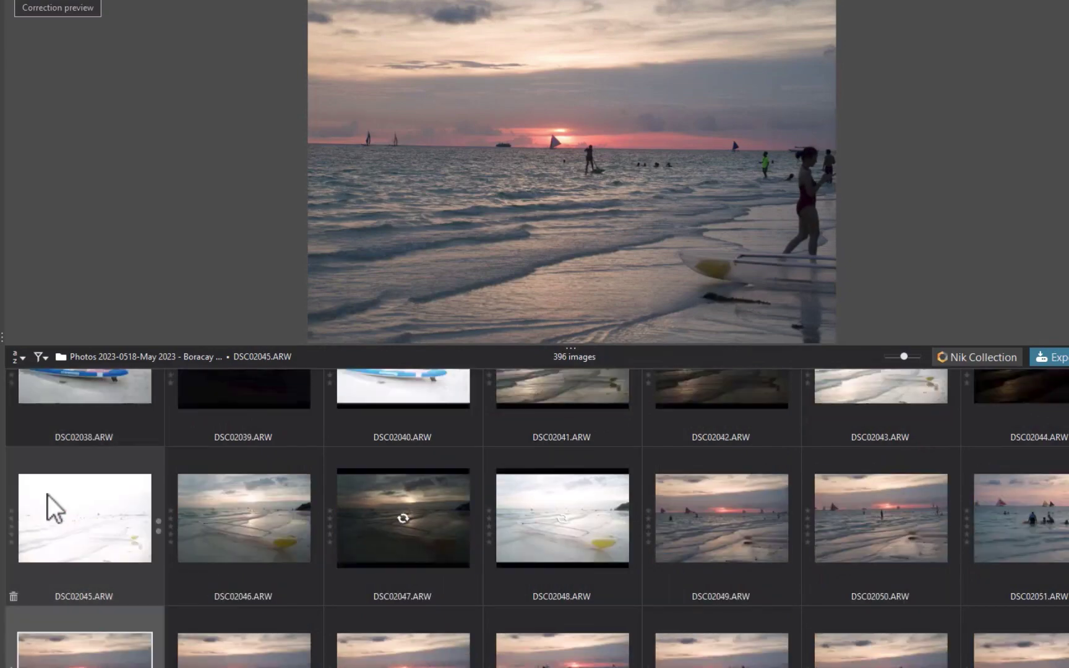
scroll(65, 504, "down", 1)
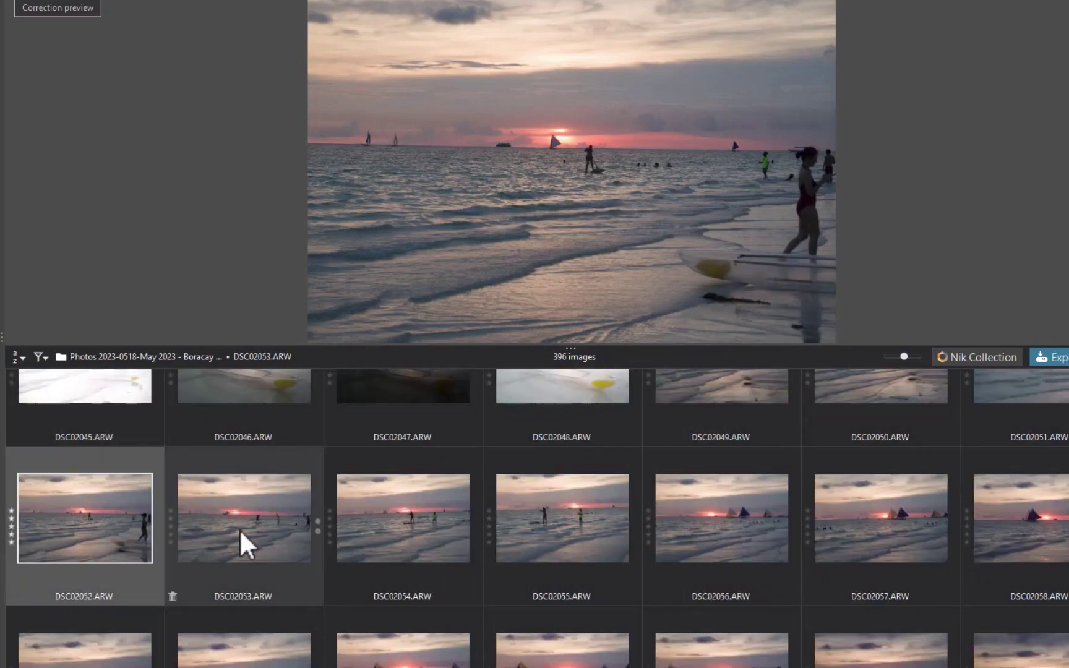
scroll(322, 518, "up", 1)
scroll(323, 520, "down", 1)
left_click(276, 532)
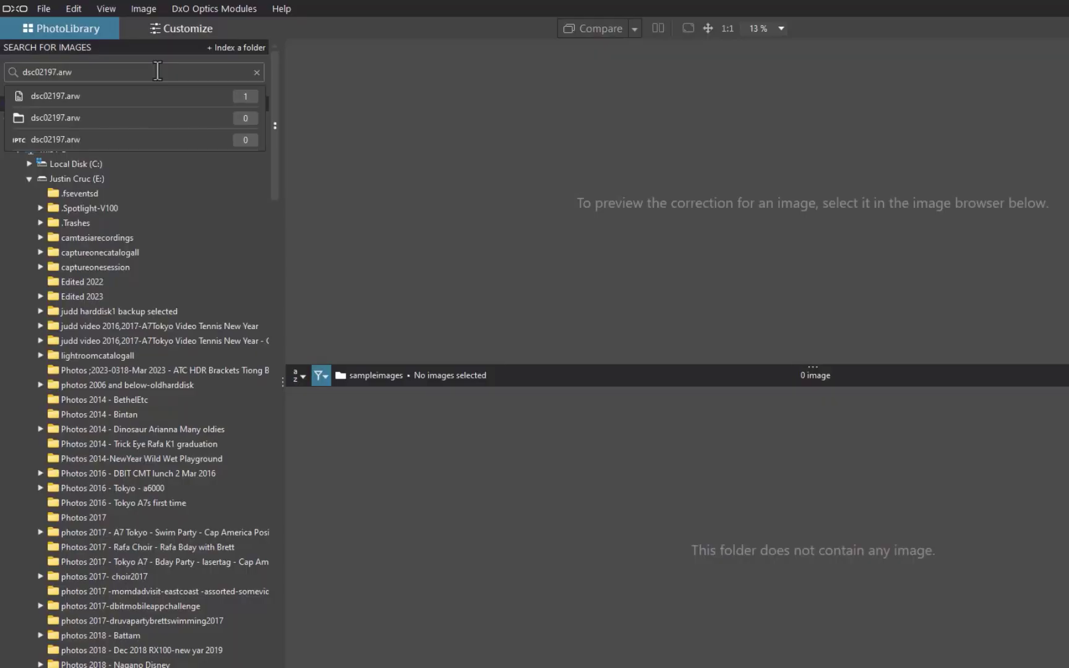
Find dsc02197.arw by file name, then bring up the + Index a folder picker.
left_click(53, 97)
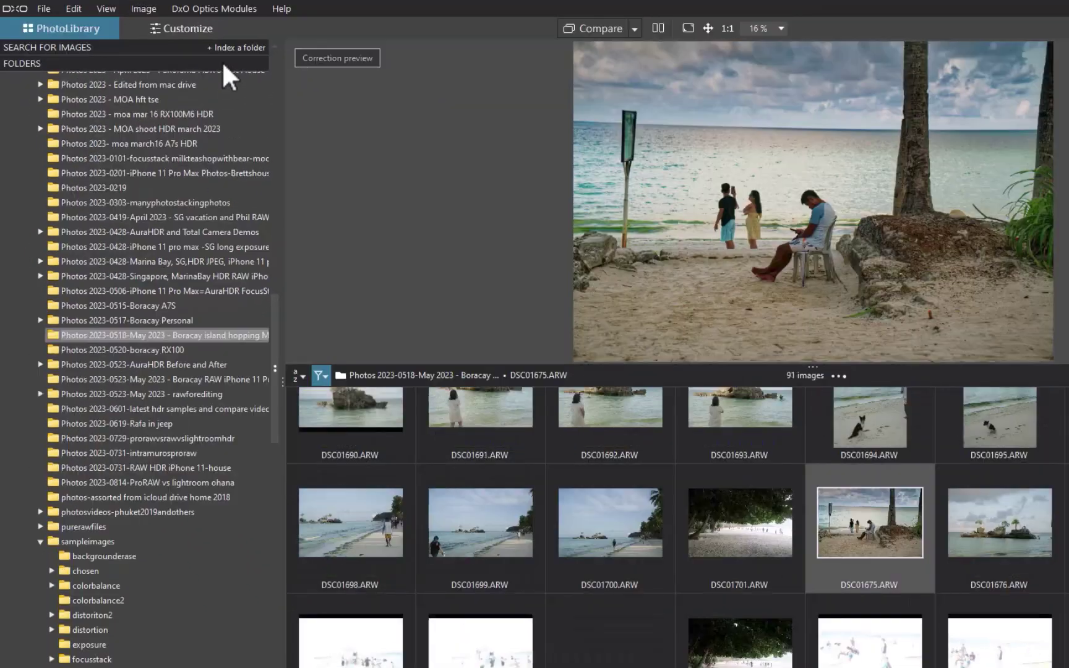
left_click(329, 79)
left_click_drag(660, 99, 654, 225)
Index the 0518 Boracay folder and search file names for chosen0.nef.
left_click(433, 279)
left_click(537, 354)
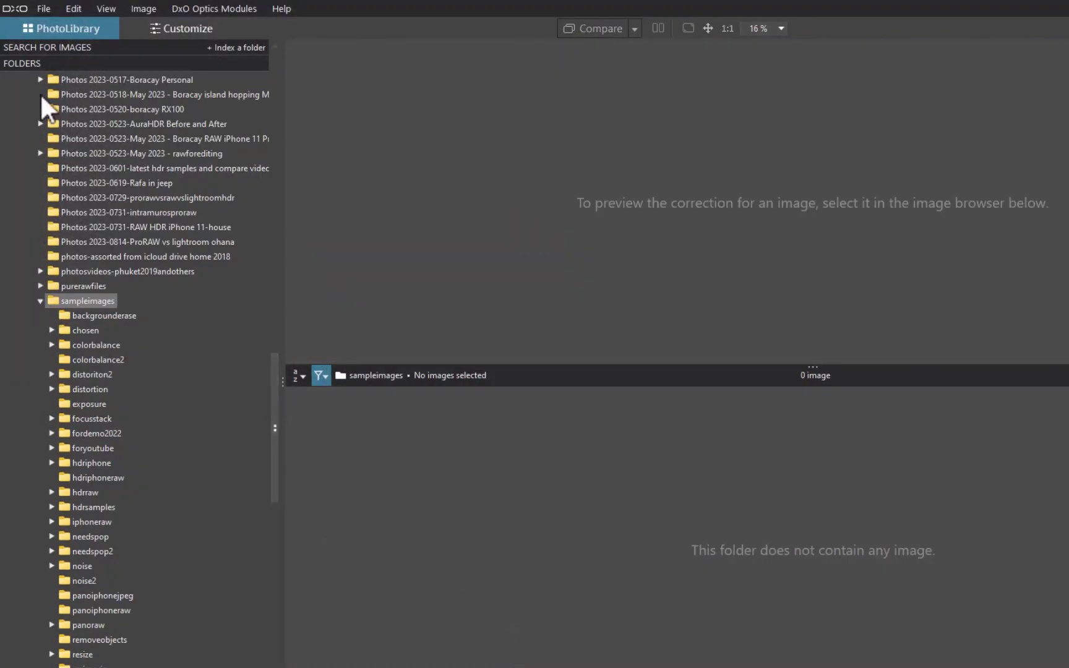
scroll(43, 93, "up", 5)
left_click(56, 48)
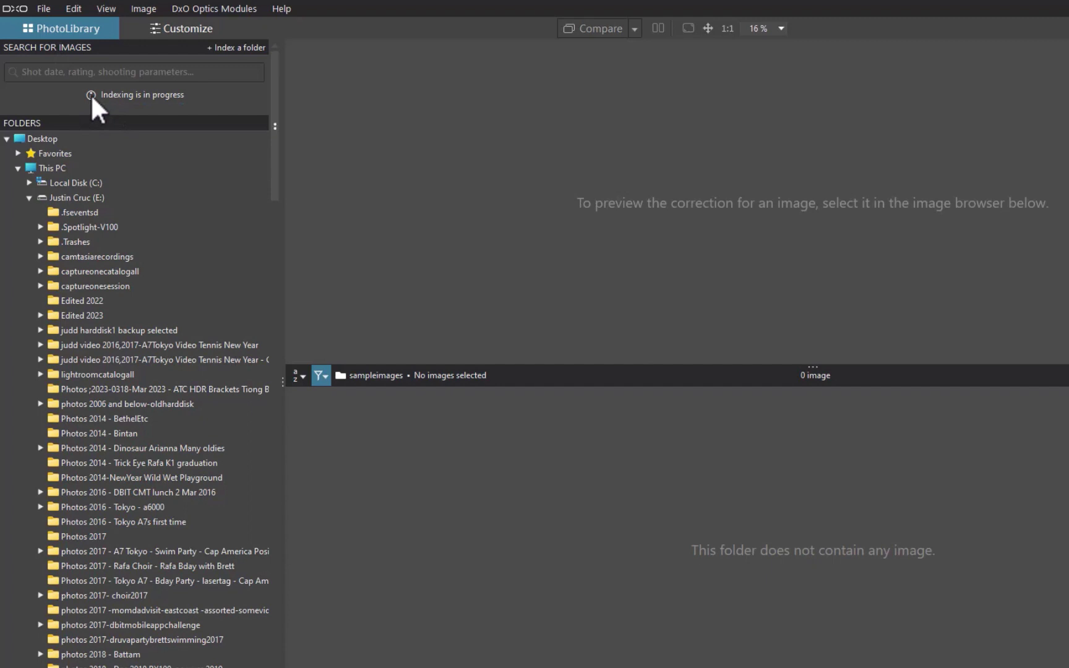
left_click(183, 68)
type("c")
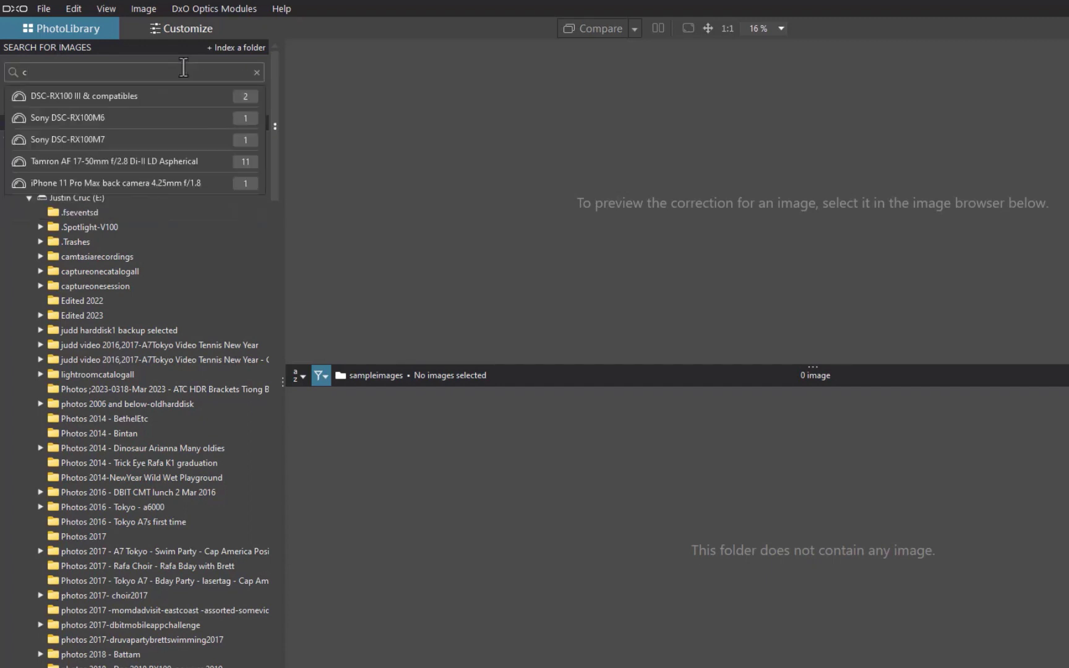
type("hosen")
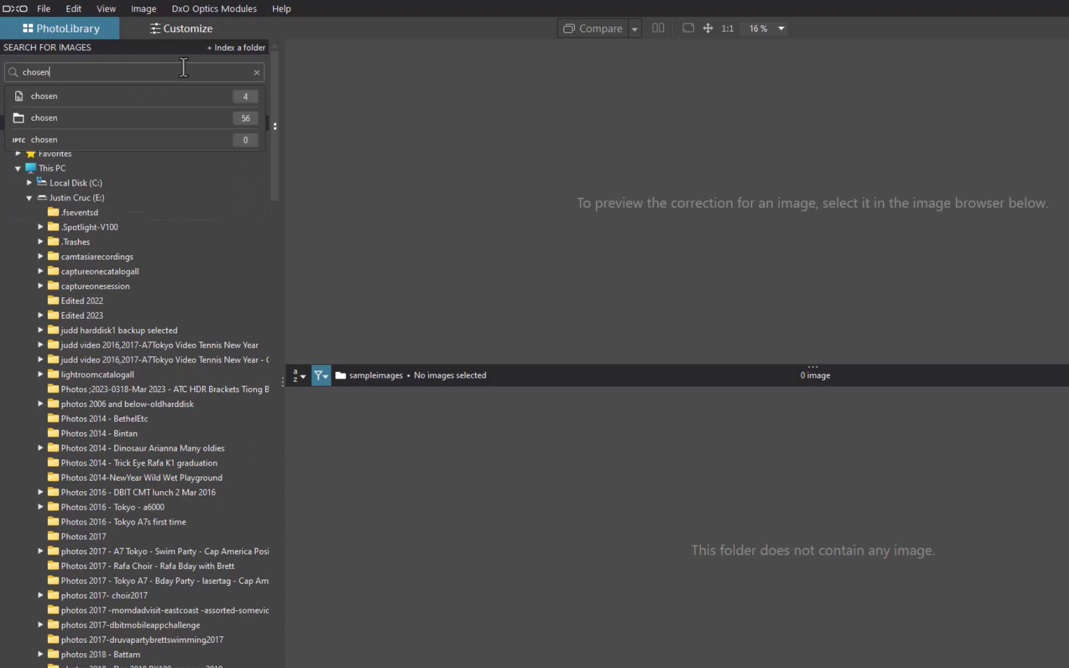
type("0.nef")
scroll(108, 104, "down", 1)
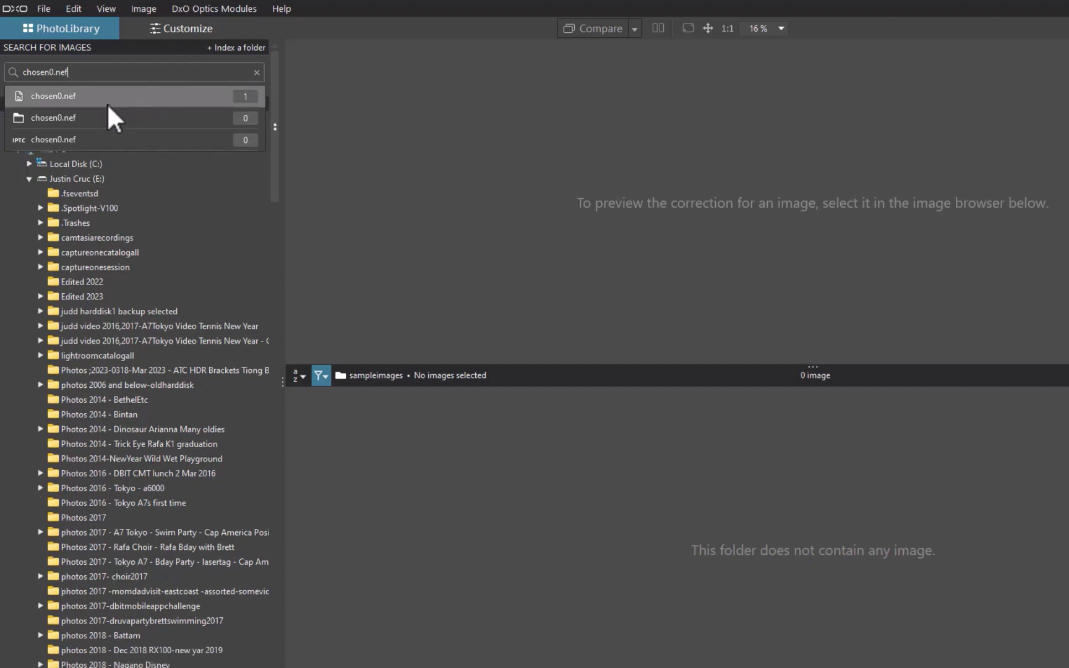
left_click(70, 97)
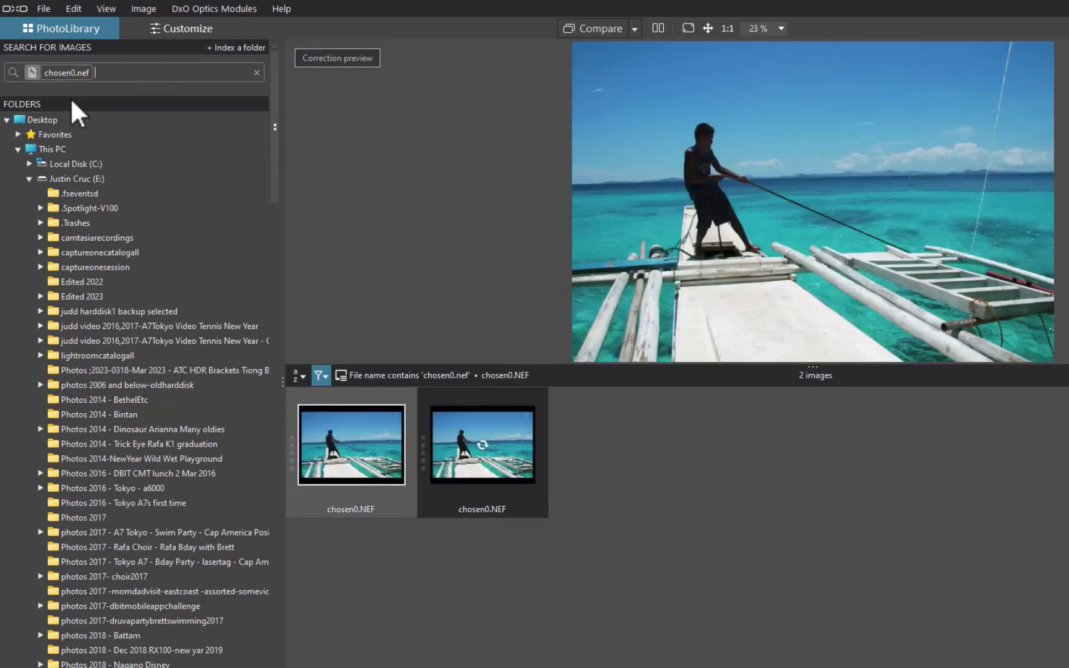
Remove the search chip and rerun the chosen0.nef file-name search, returning two images.
key("BackSpace")
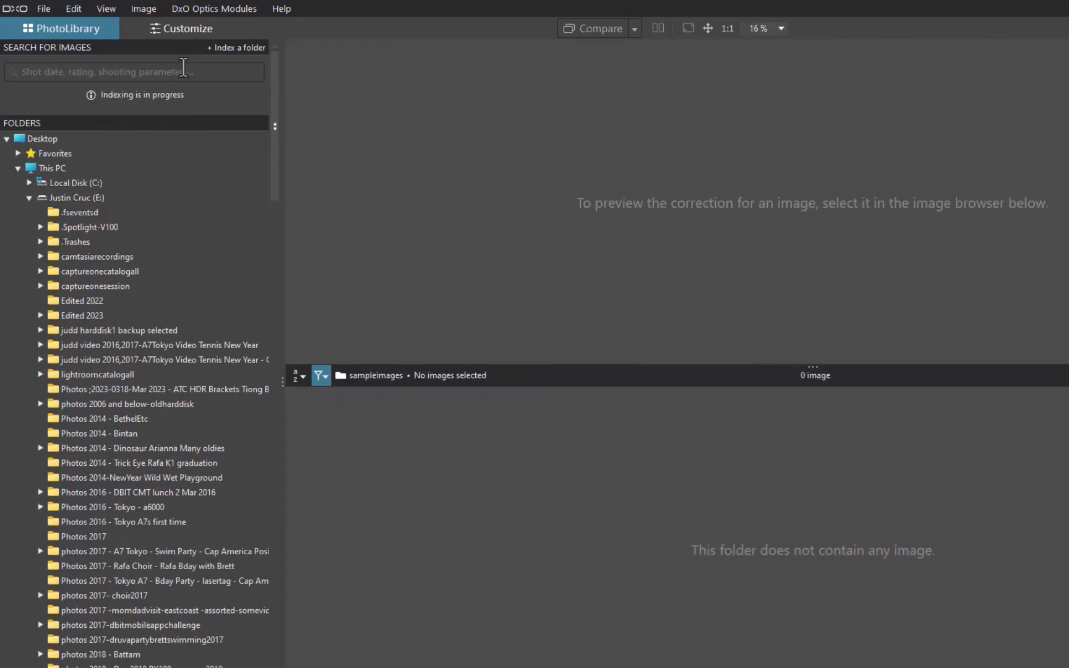
left_click(183, 67)
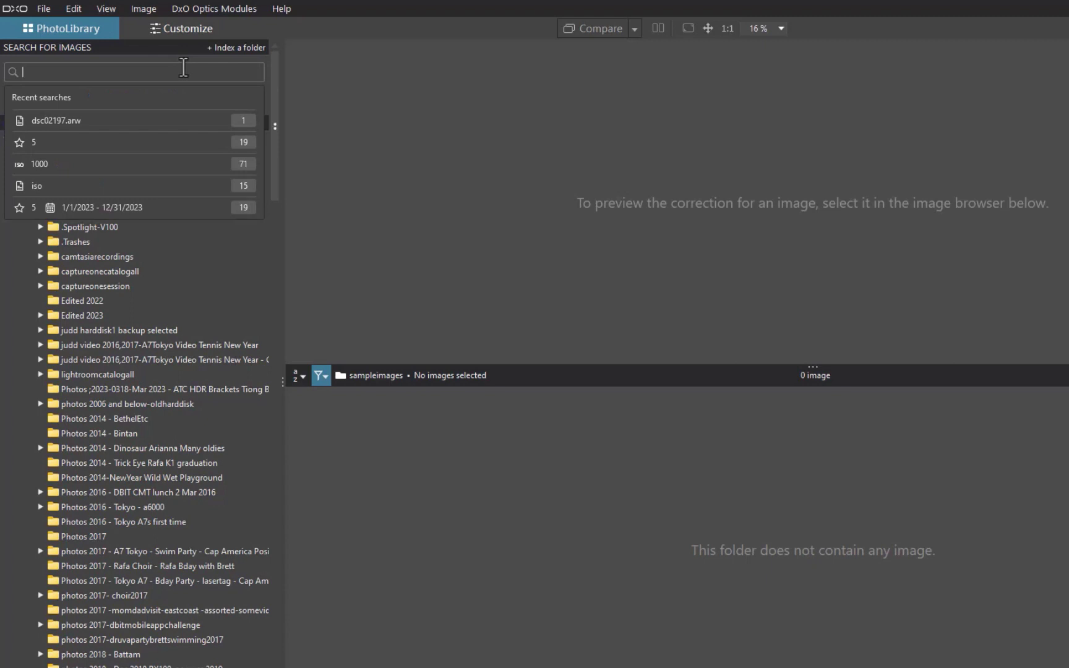
type("c")
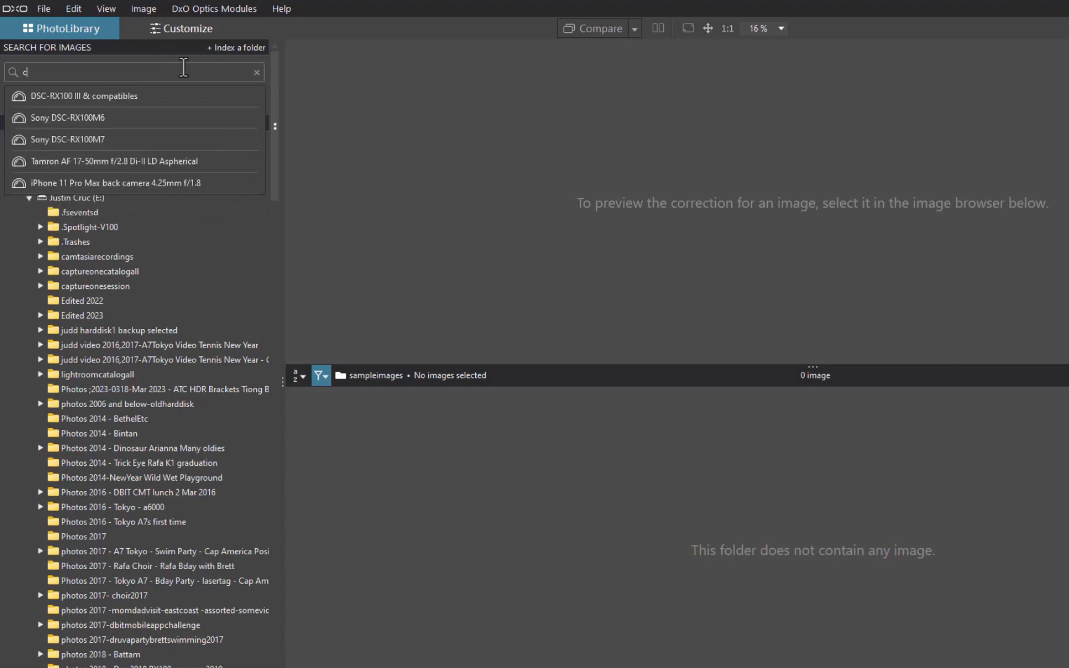
type("hosen")
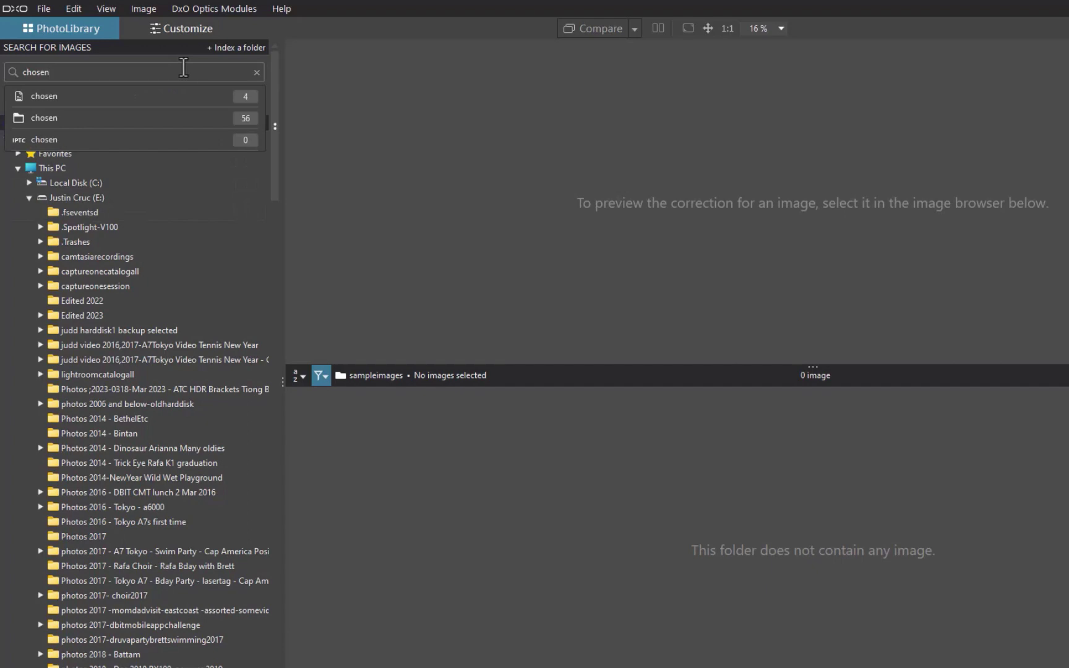
type("0.")
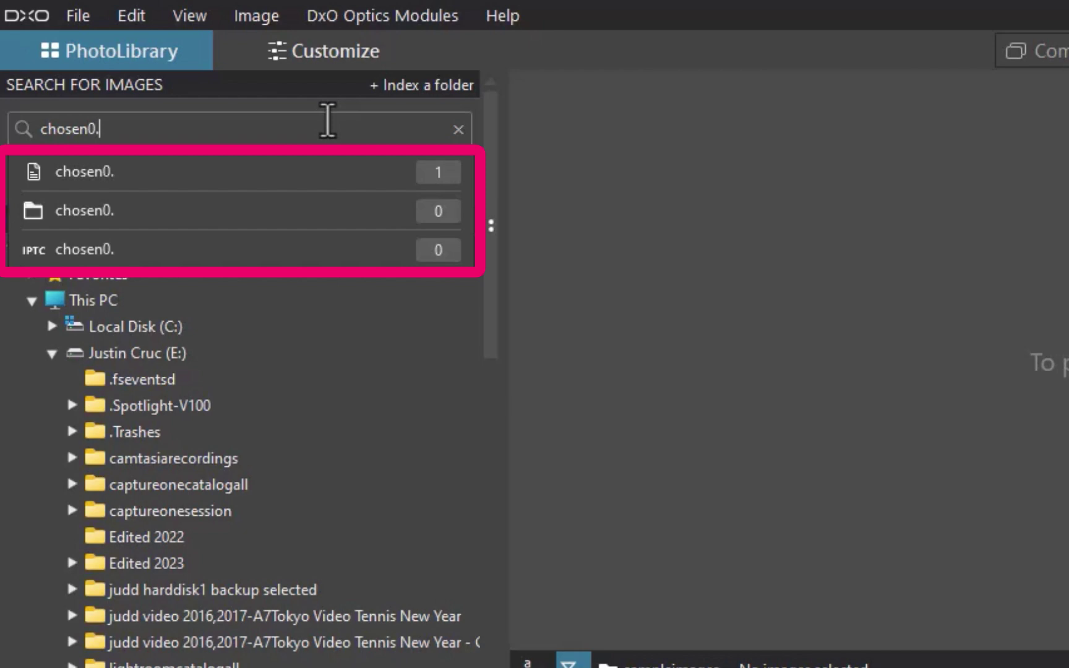
type("nef")
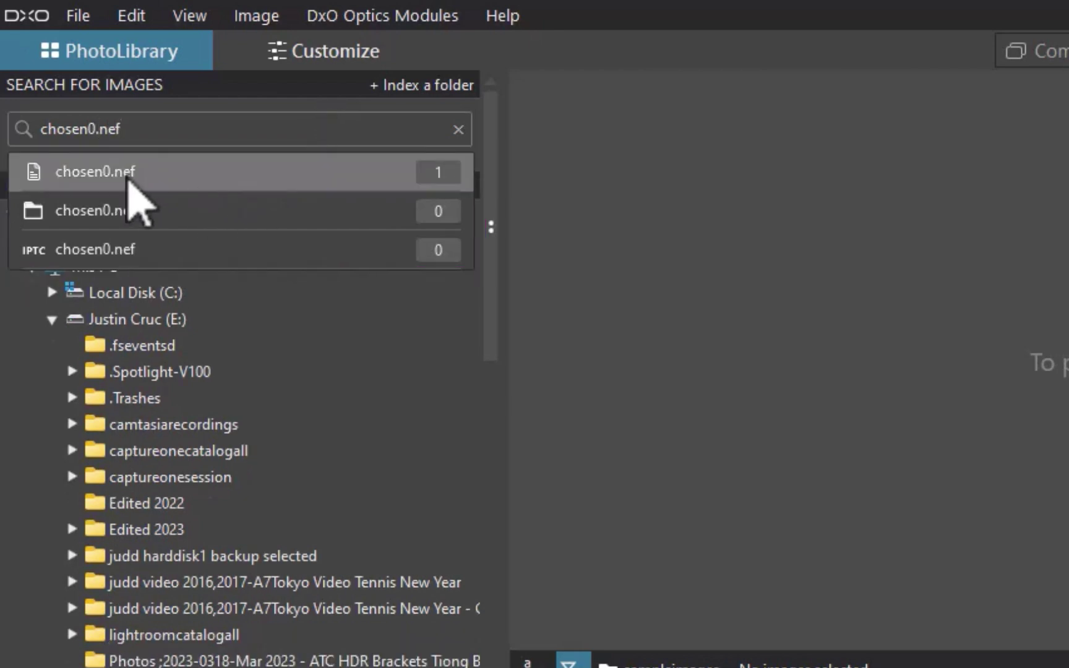
left_click(127, 178)
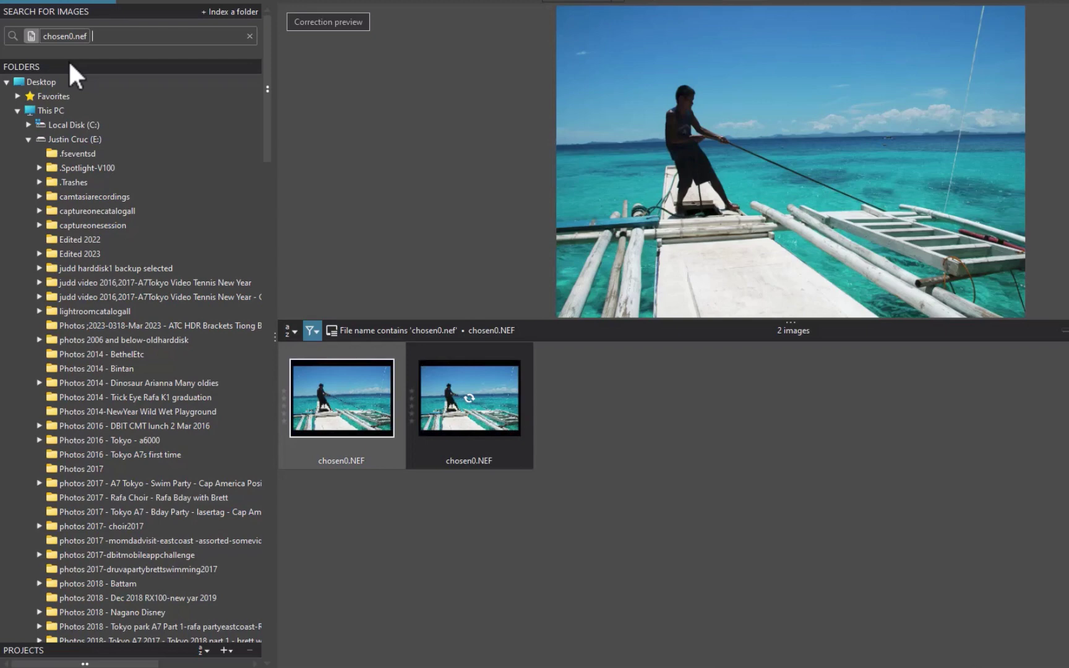
Clear the search and rerun the recent 1/1/2008 - 12/31/2008 date search for 212 images.
key("BackSpace")
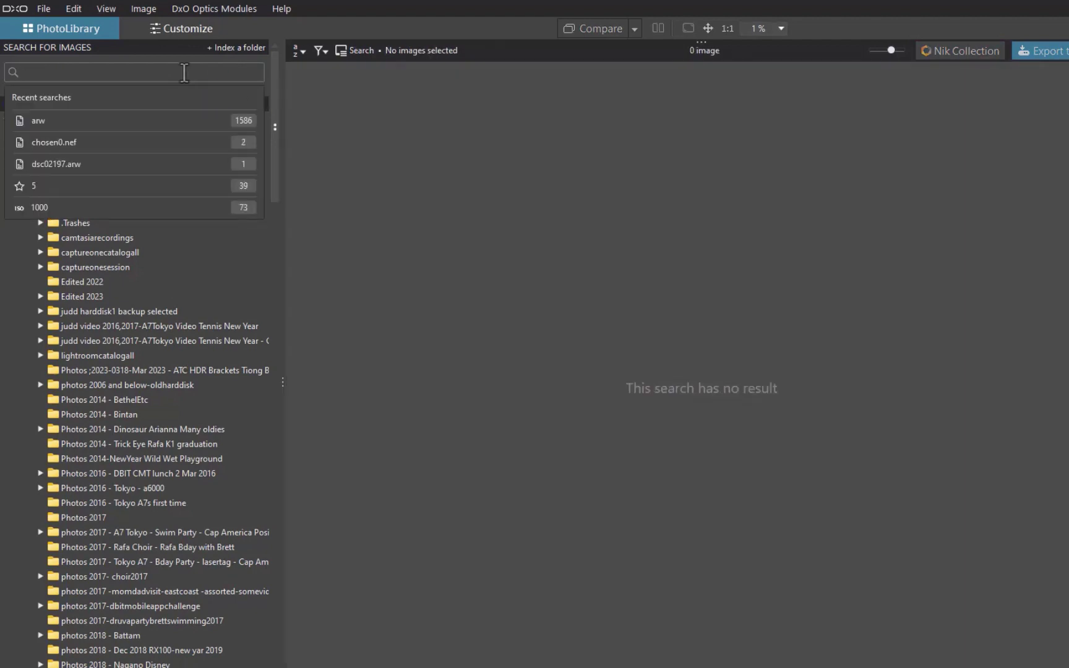
type("2023")
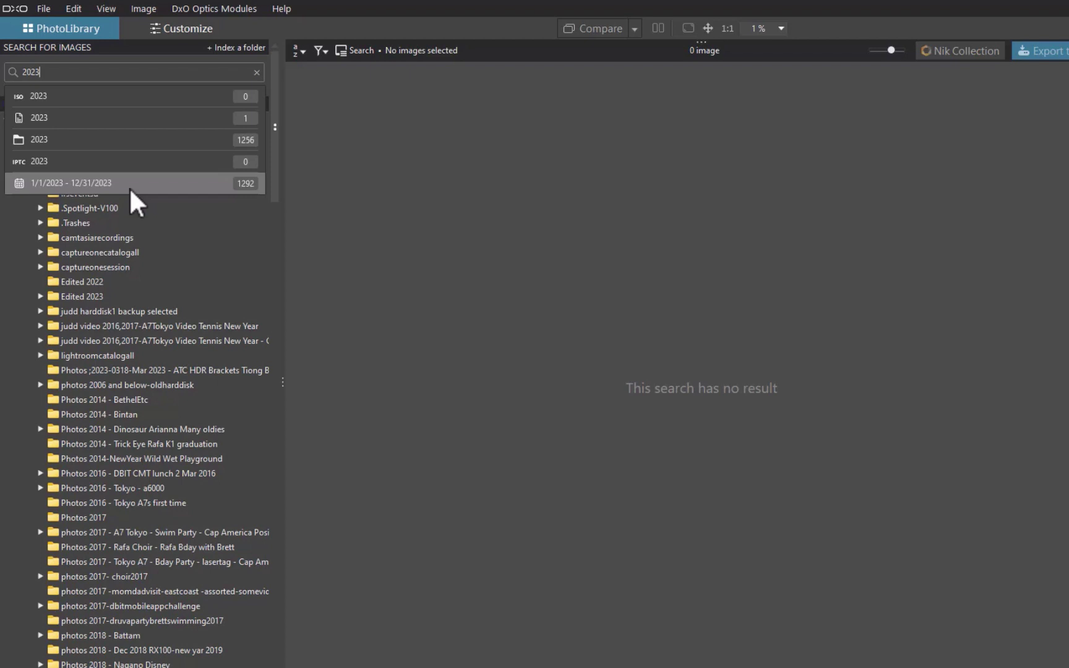
key("BackSpace")
key("BackSpace")
key("BackSpace")
key("BackSpace")
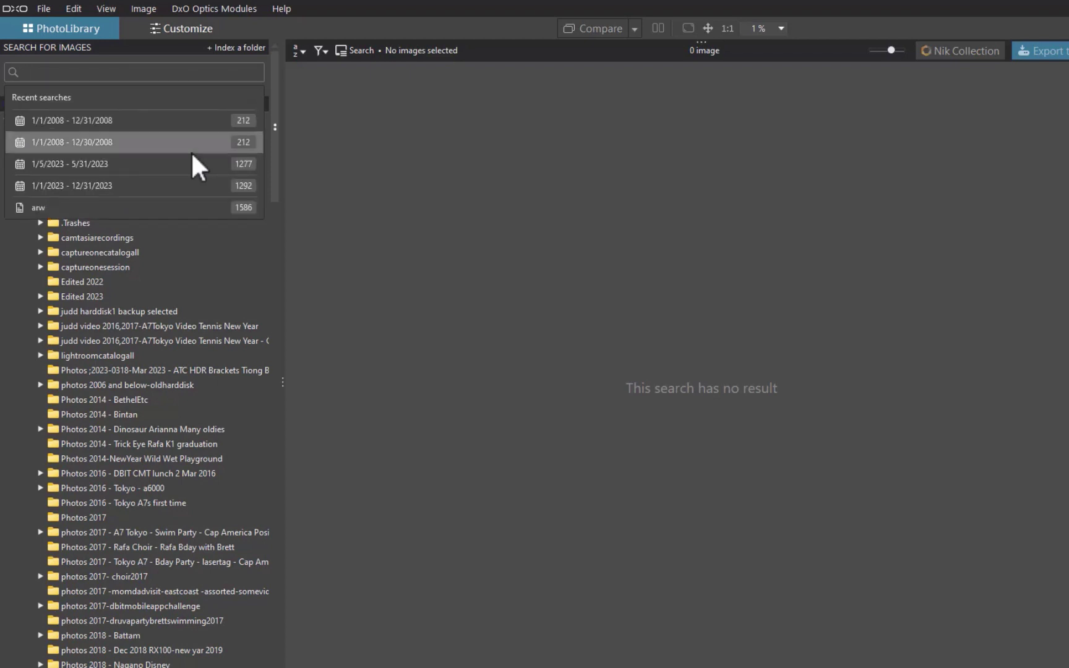
left_click(158, 120)
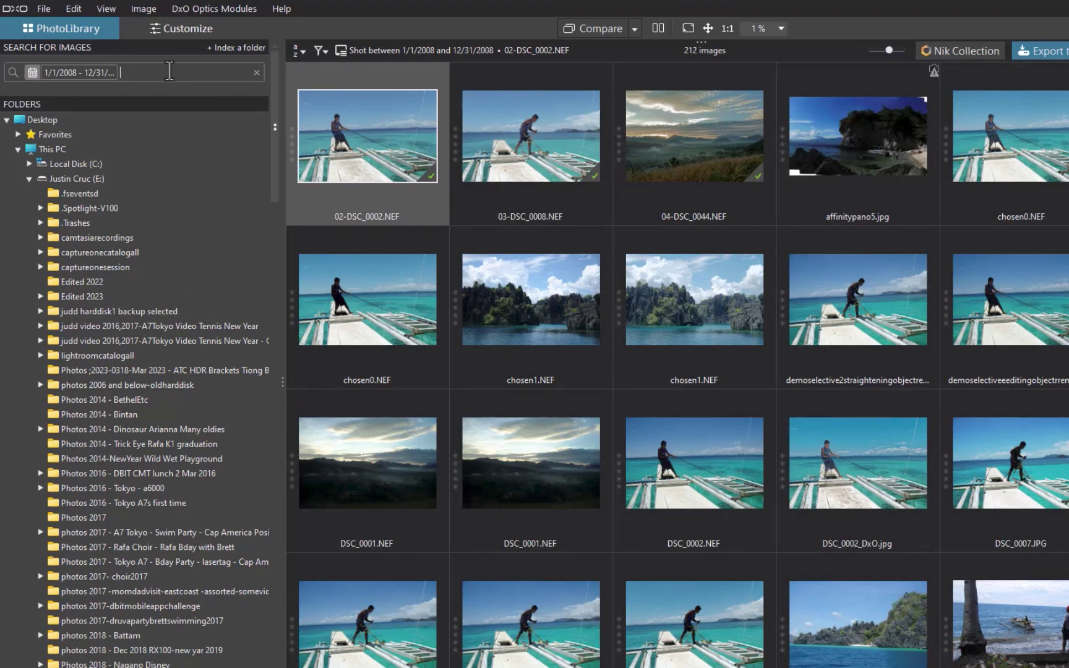
Narrow the 2008 search to file names containing 'jpg' (153 images), then type 'nikon' for camera suggestions.
type("j")
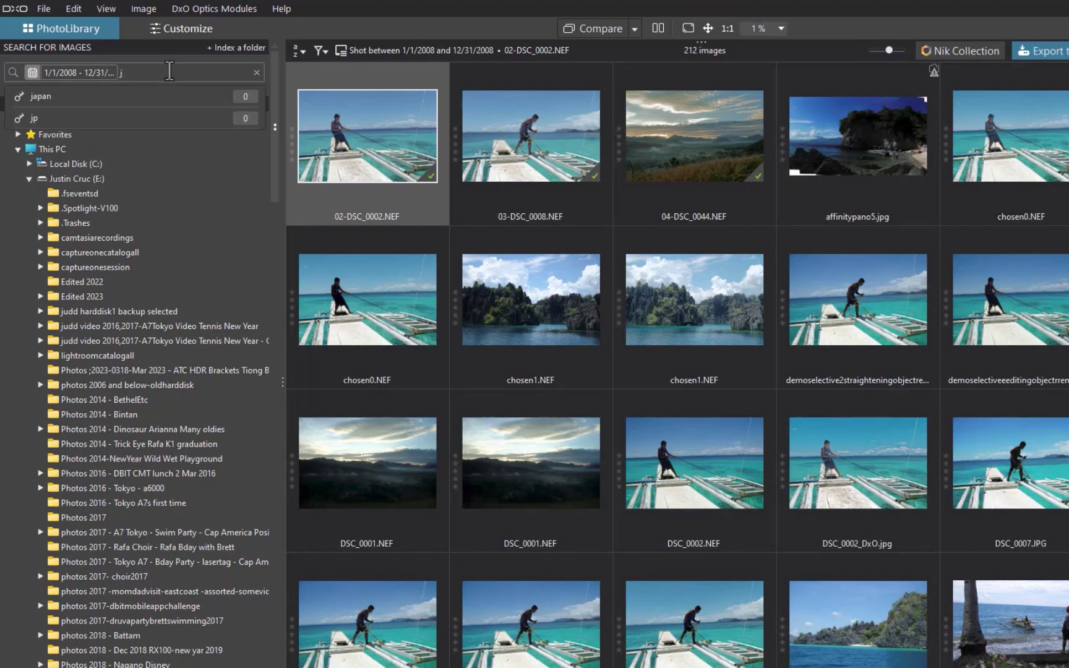
type("pg")
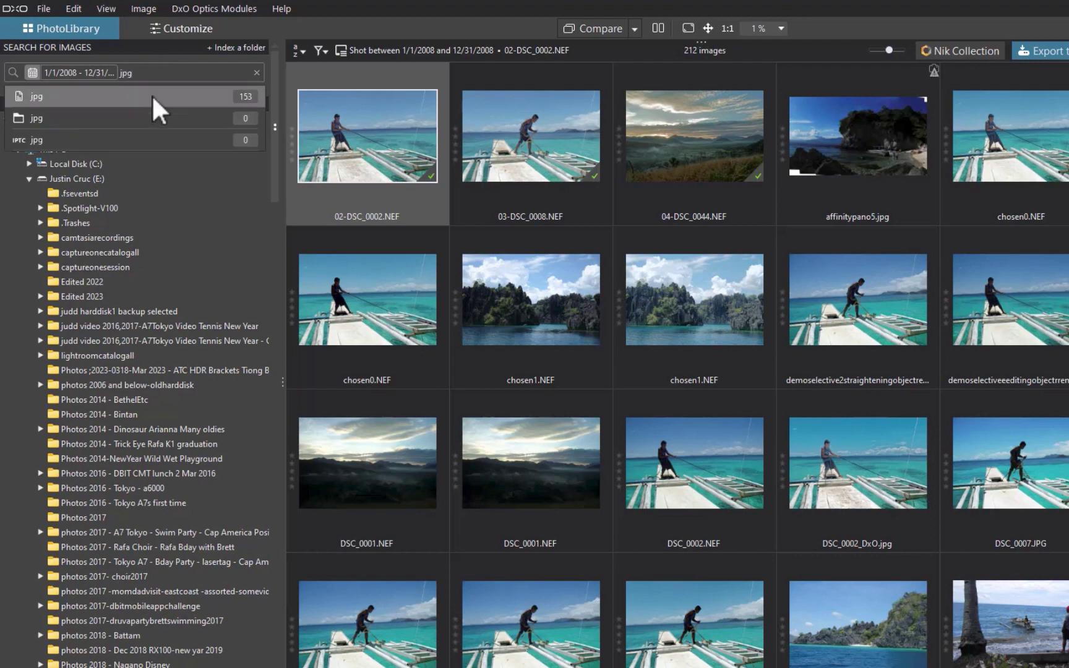
left_click(151, 95)
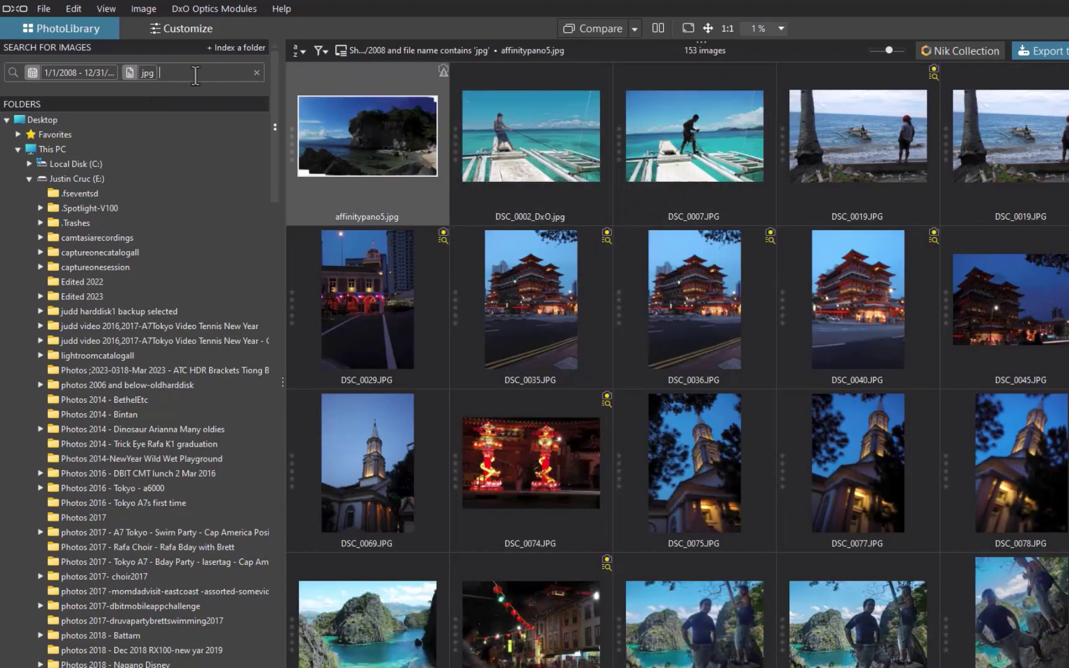
type("nik")
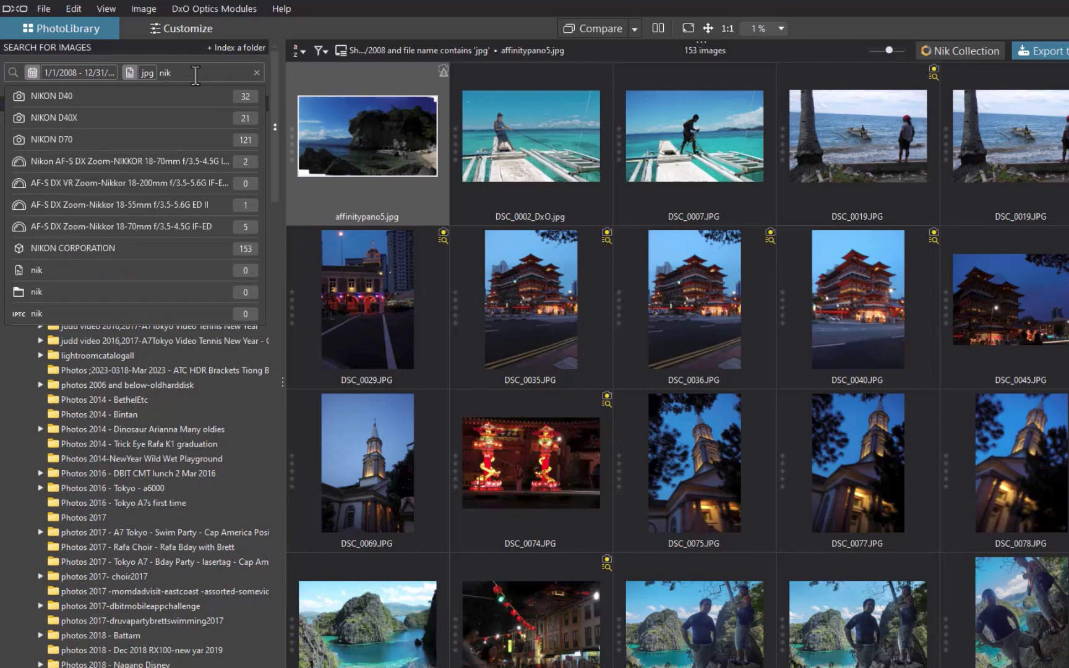
type("on")
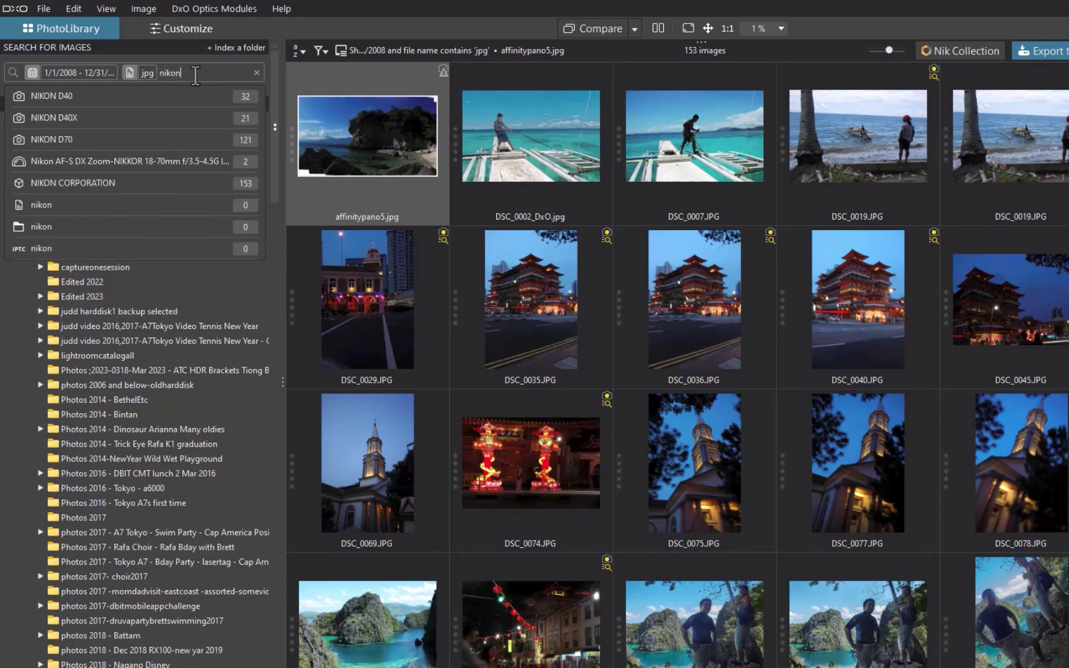
Filter by the NIKON D40X camera and tag the selected sunset photos with the keyword 'sail boat'.
left_click(153, 121)
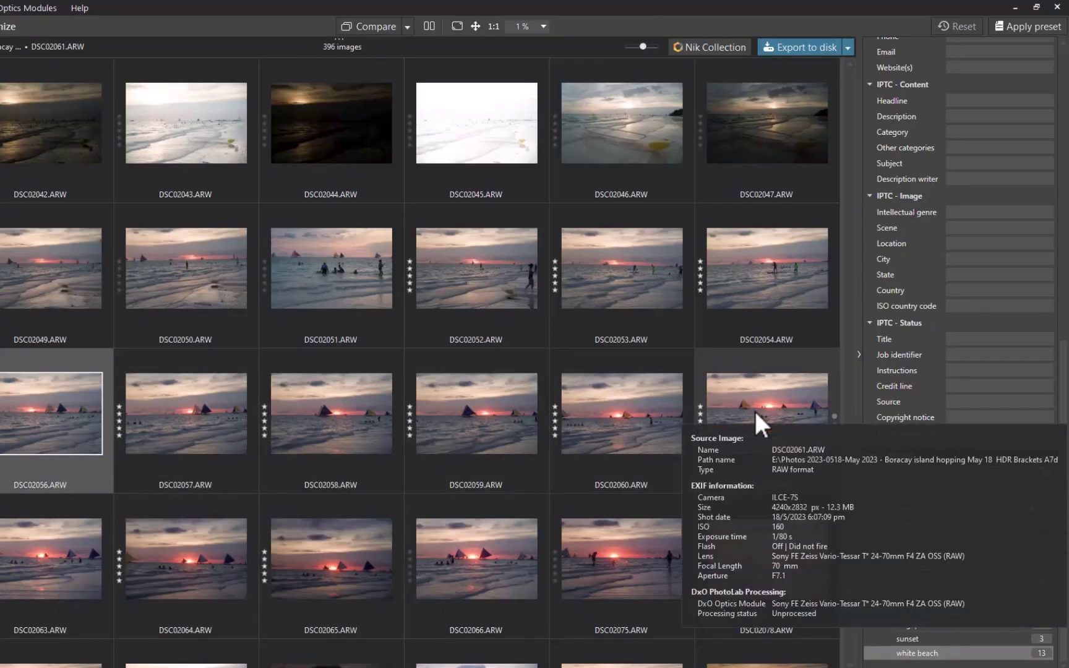
left_click(757, 425, "shift")
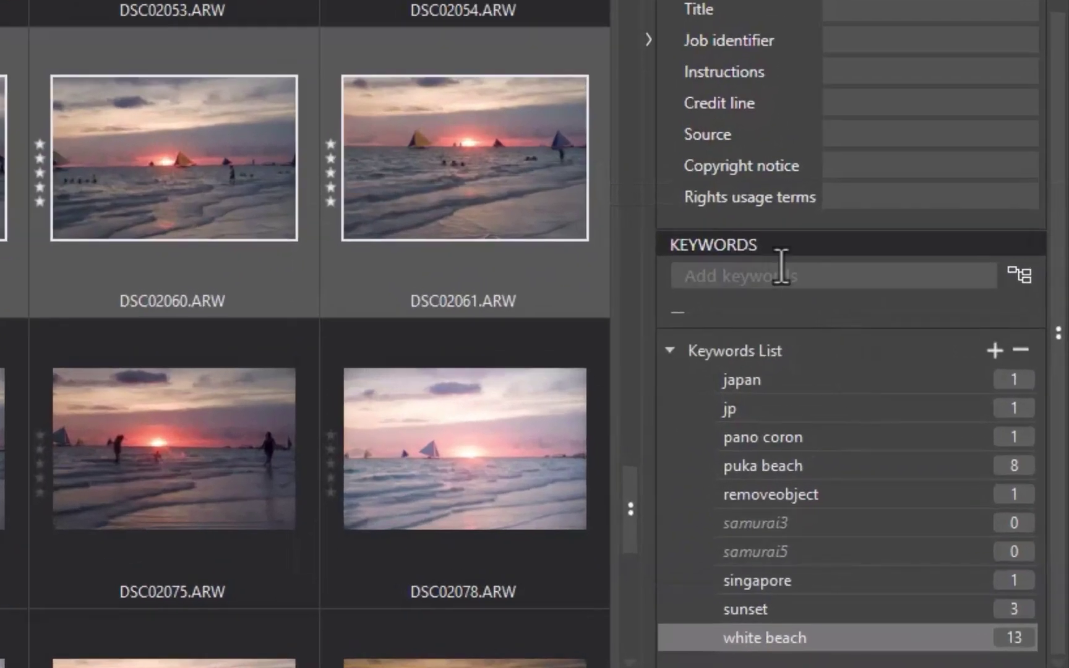
left_click(923, 472)
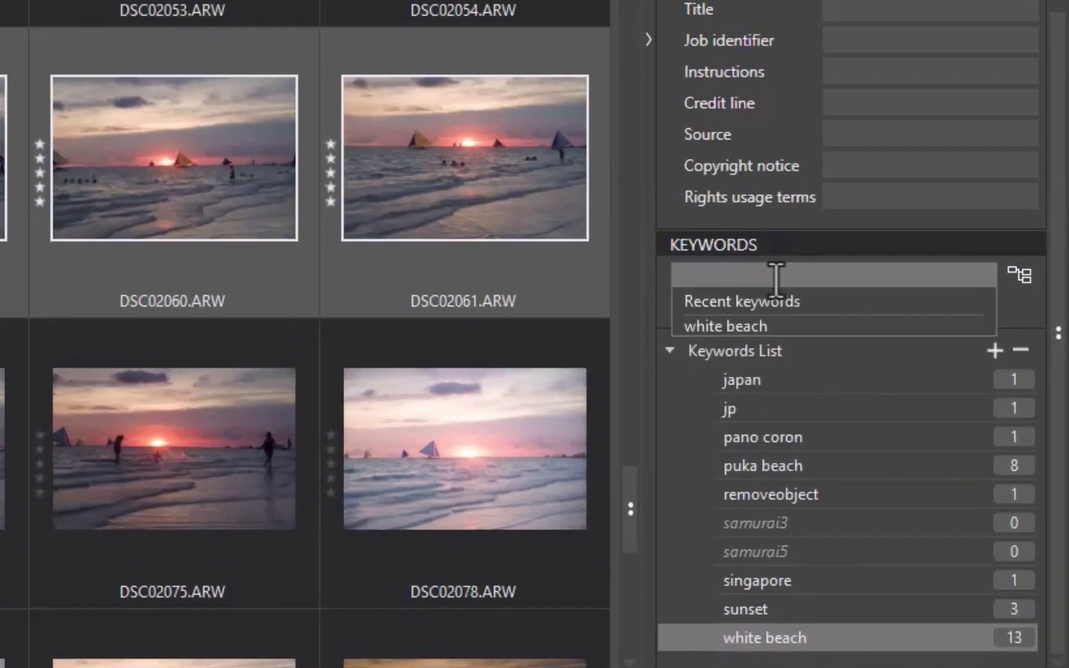
type("sail boat")
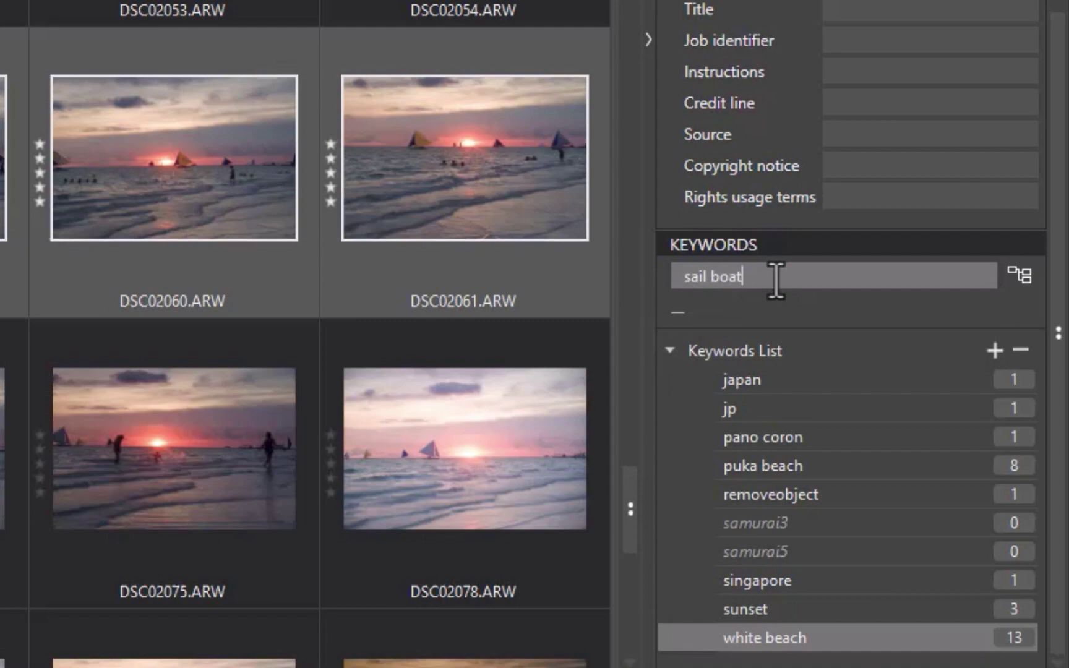
key("Return")
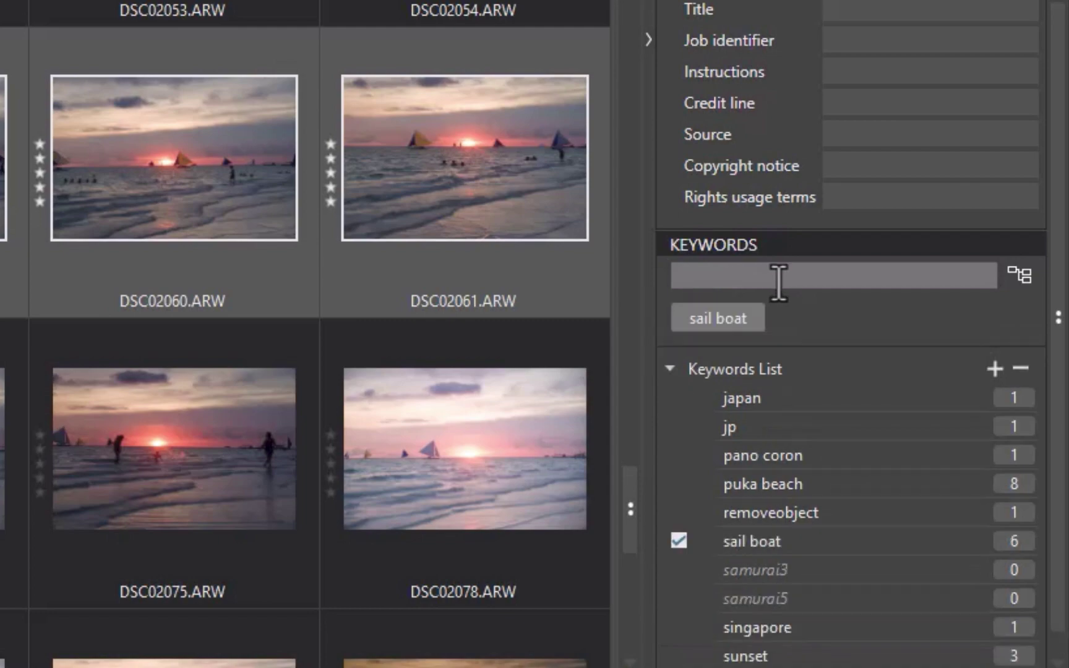
Add a new keyword 'sunset and sailboat' to the four selected photos.
left_click(994, 369)
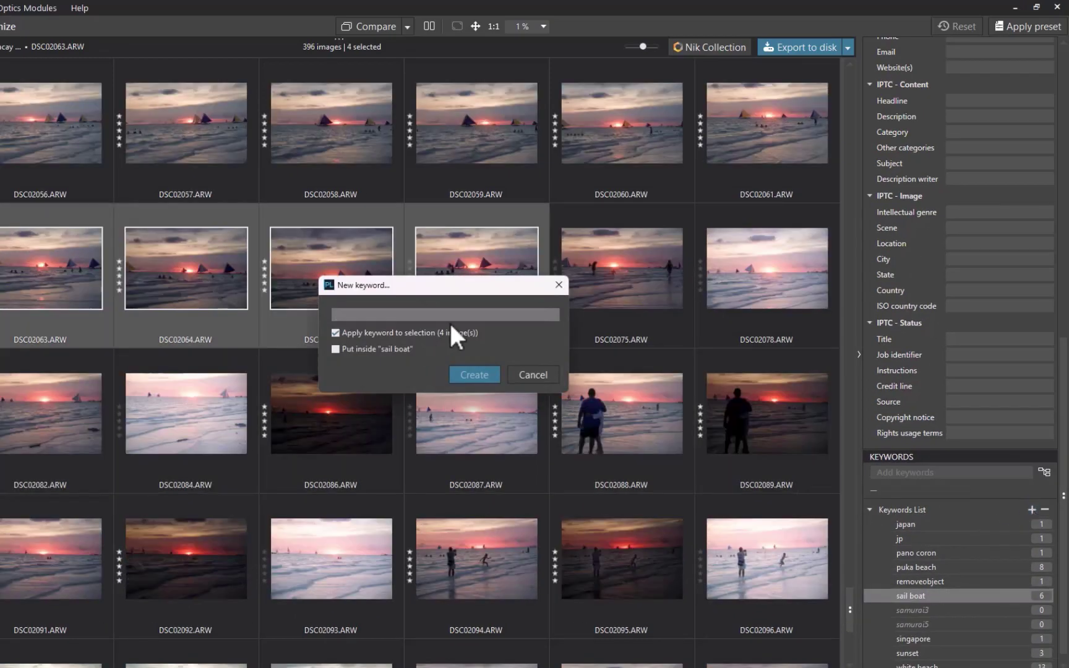
type("sunset and sailboat")
key("Return")
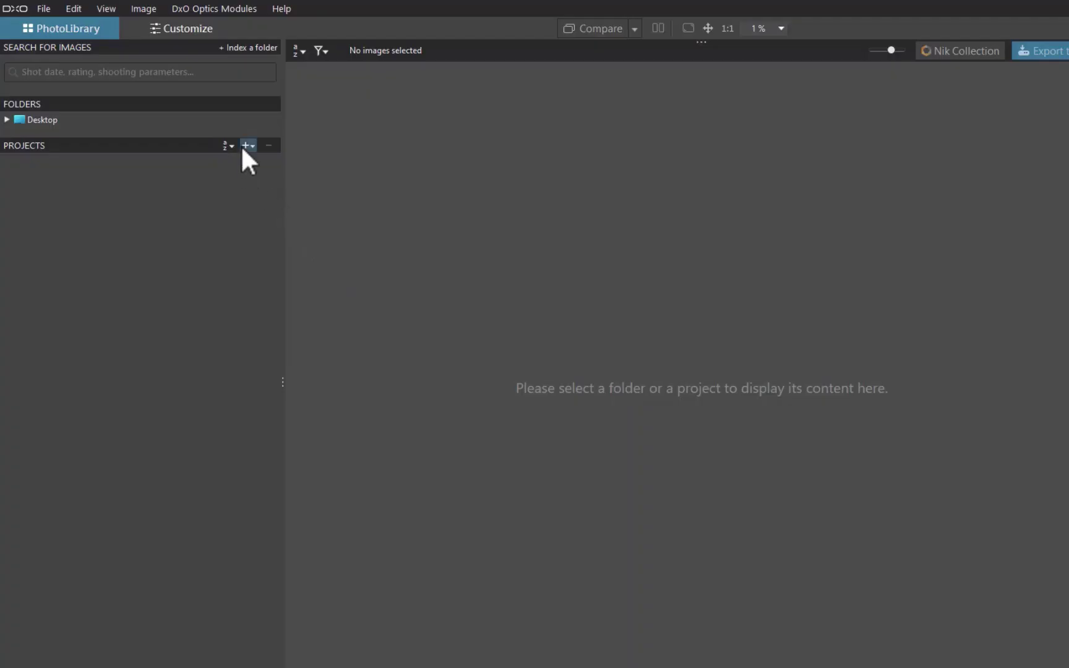
Create a new project group named '2023'.
left_click(245, 146)
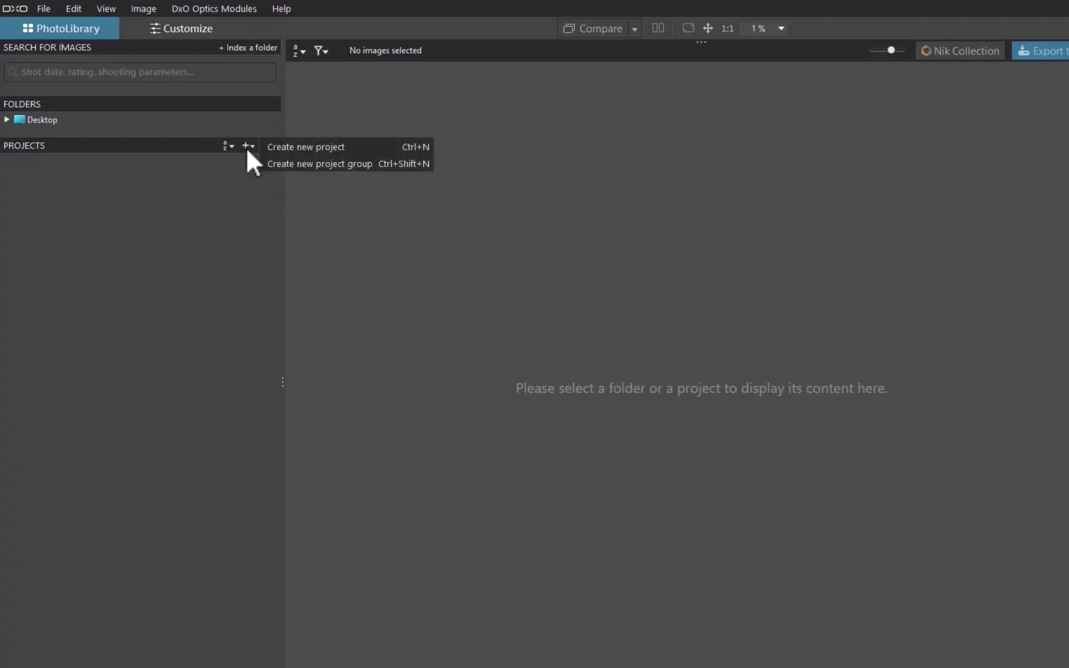
left_click(260, 162)
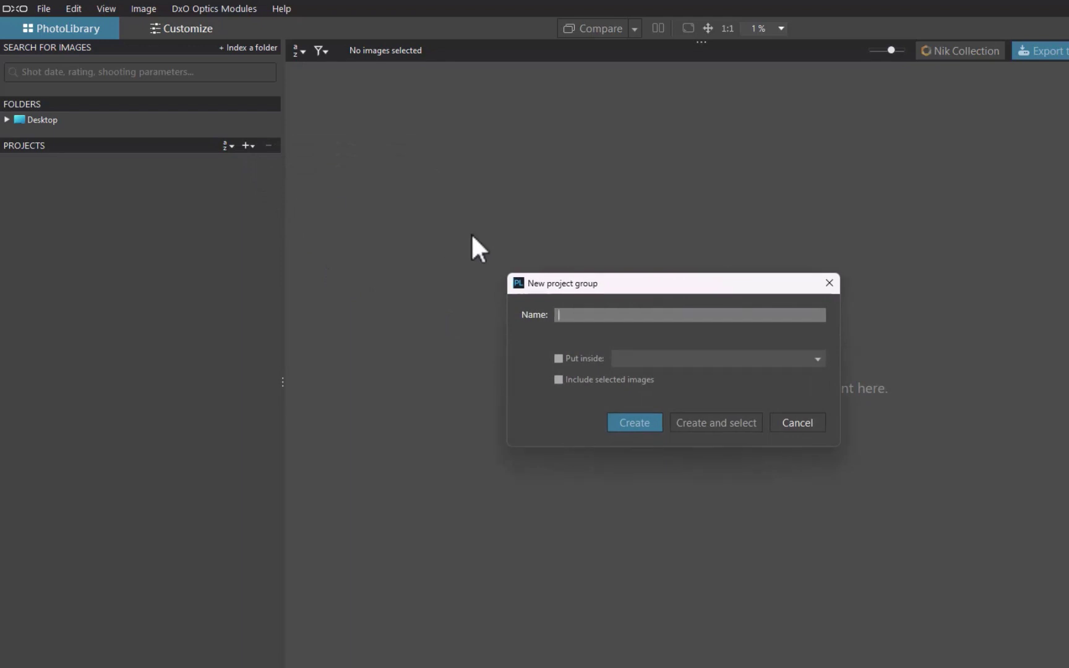
type("2023")
key("Return")
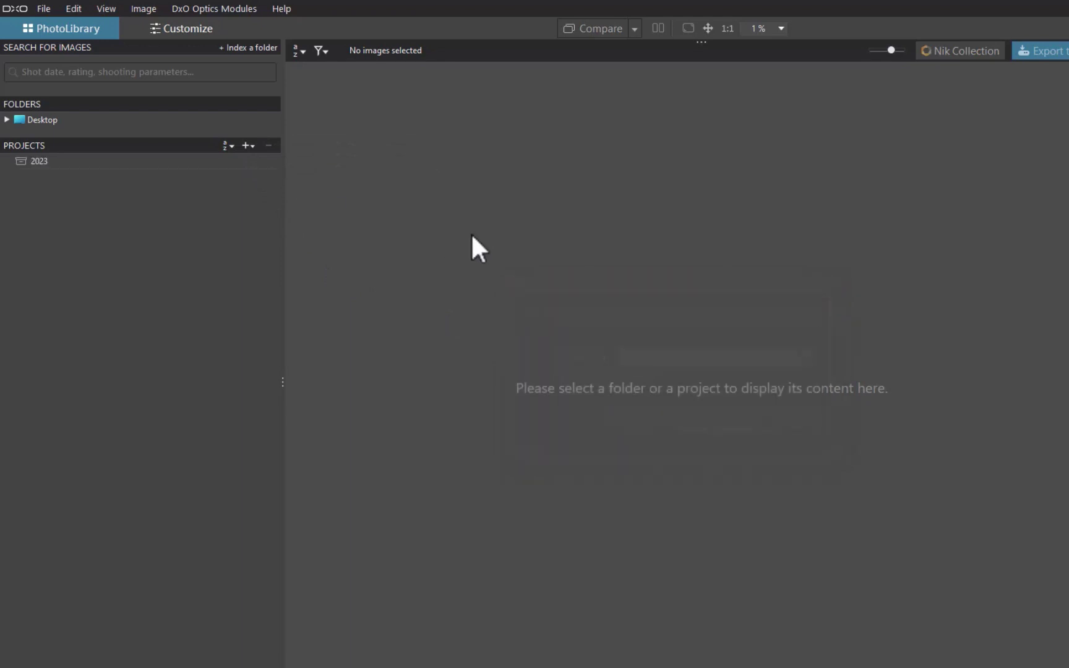
Create a project group 'sunset' inside the 2023 group.
left_click(130, 161)
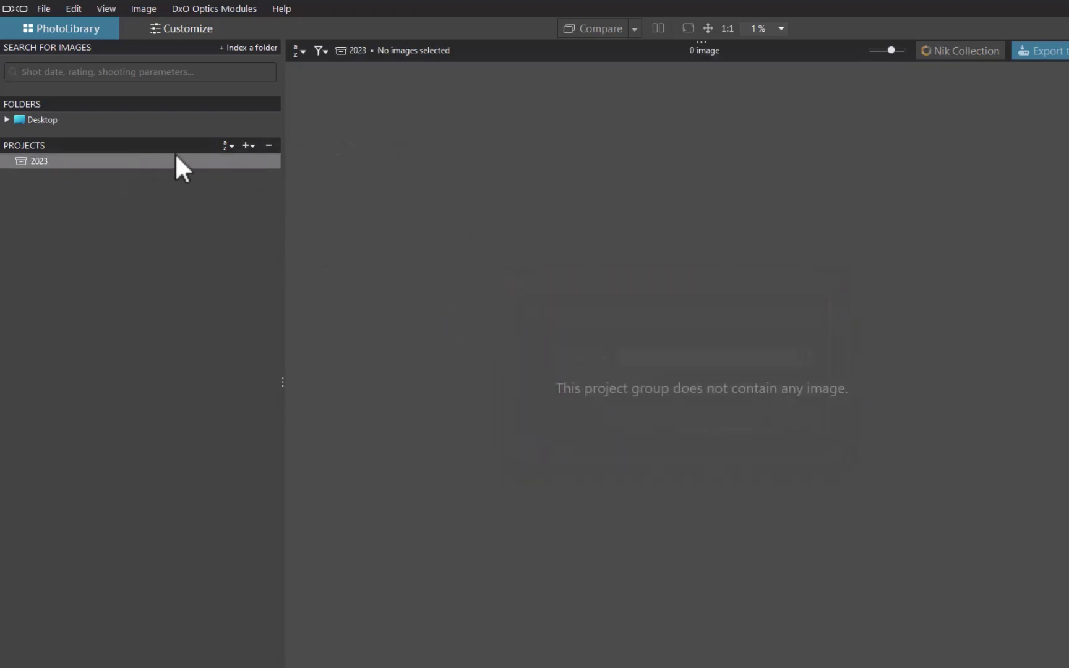
left_click(247, 145)
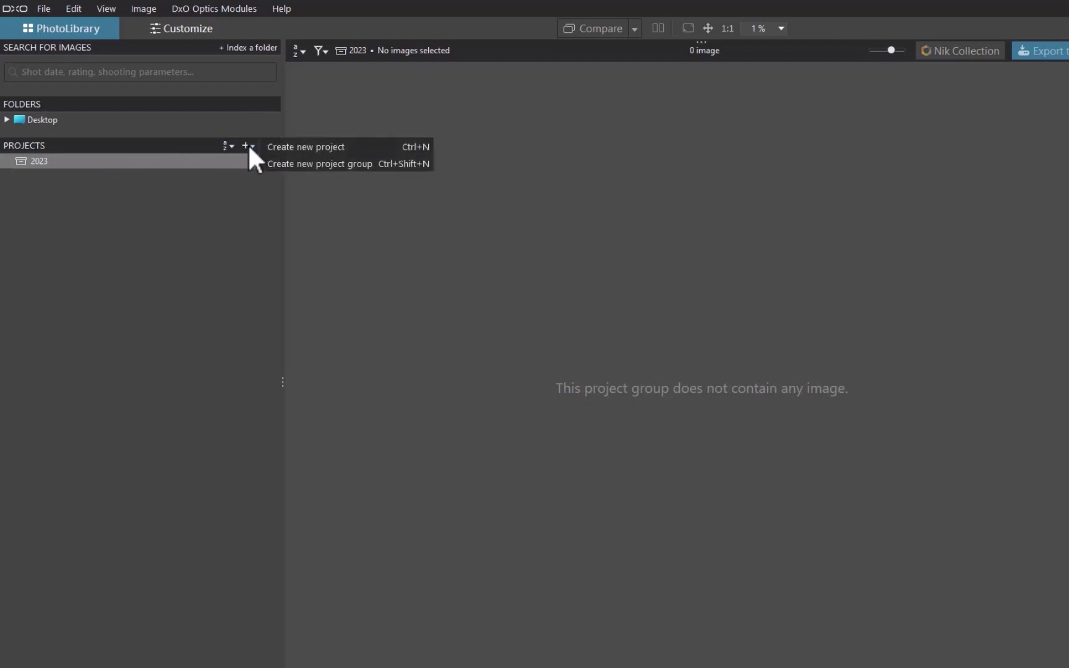
left_click(284, 166)
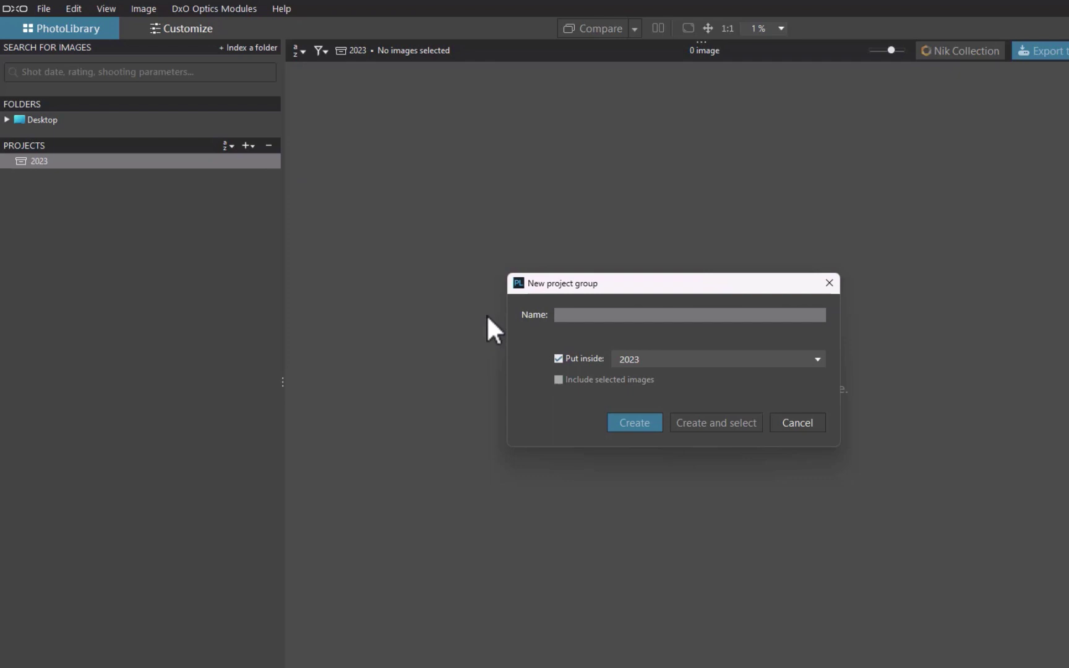
type("sunset")
left_click(627, 420)
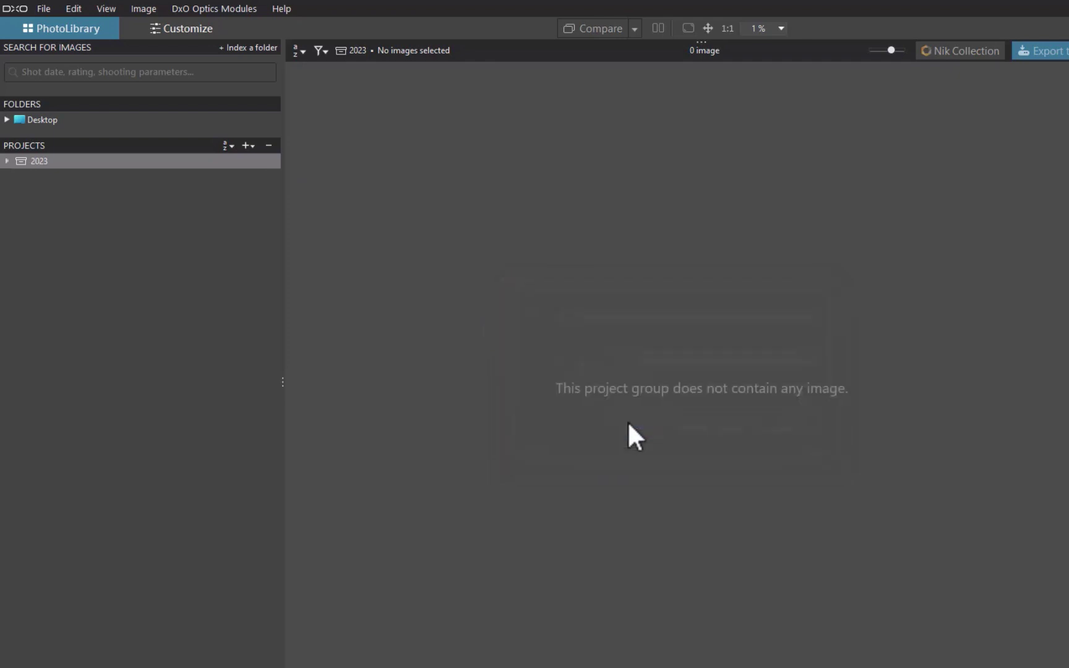
Create an empty project 'boracay' inside the sunset group and open it.
left_click(7, 161)
left_click(60, 178)
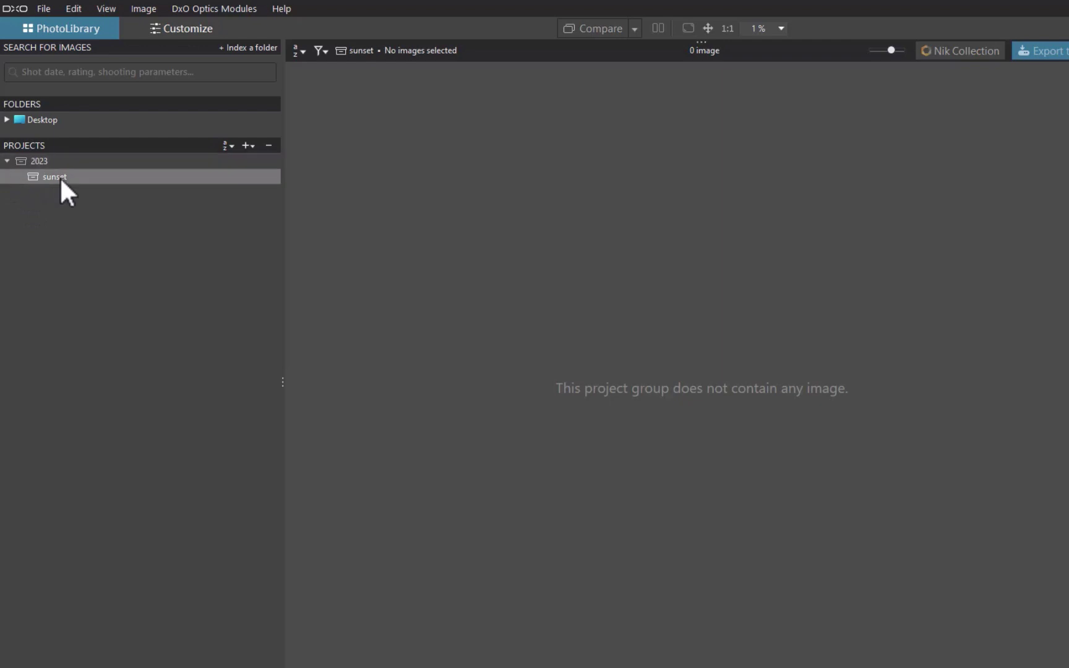
left_click(245, 145)
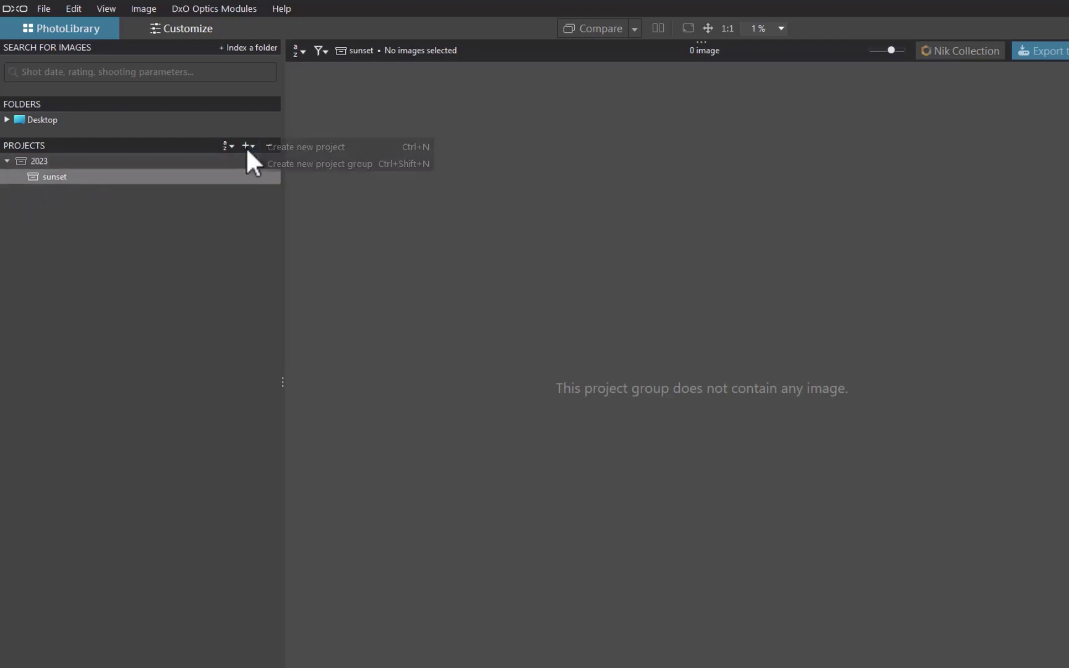
left_click(296, 145)
type("boracay")
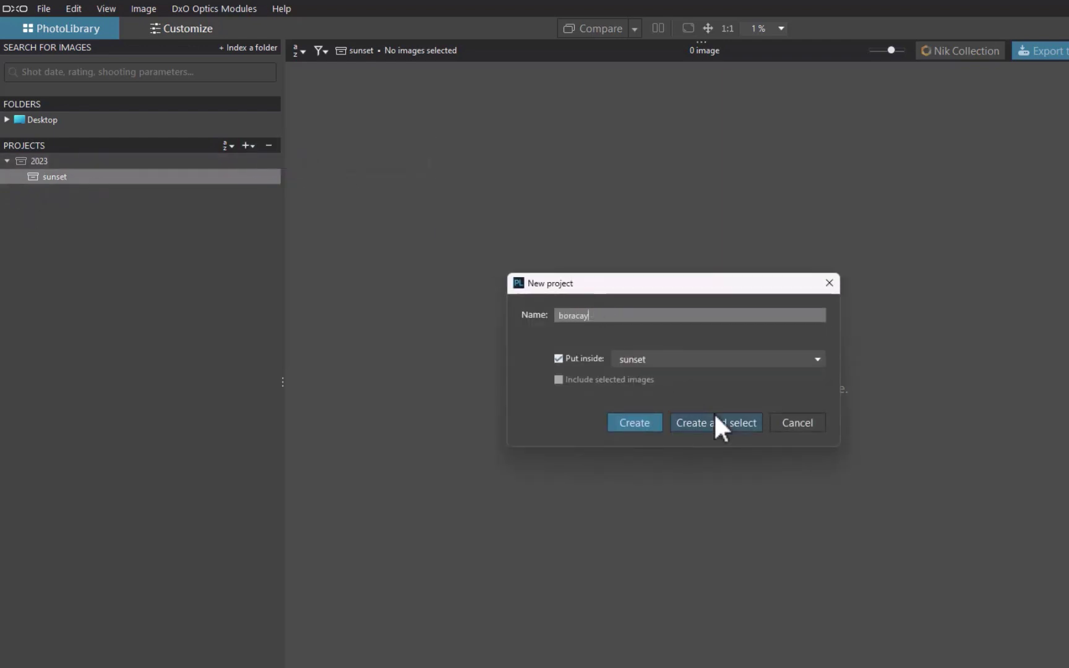
left_click(716, 423)
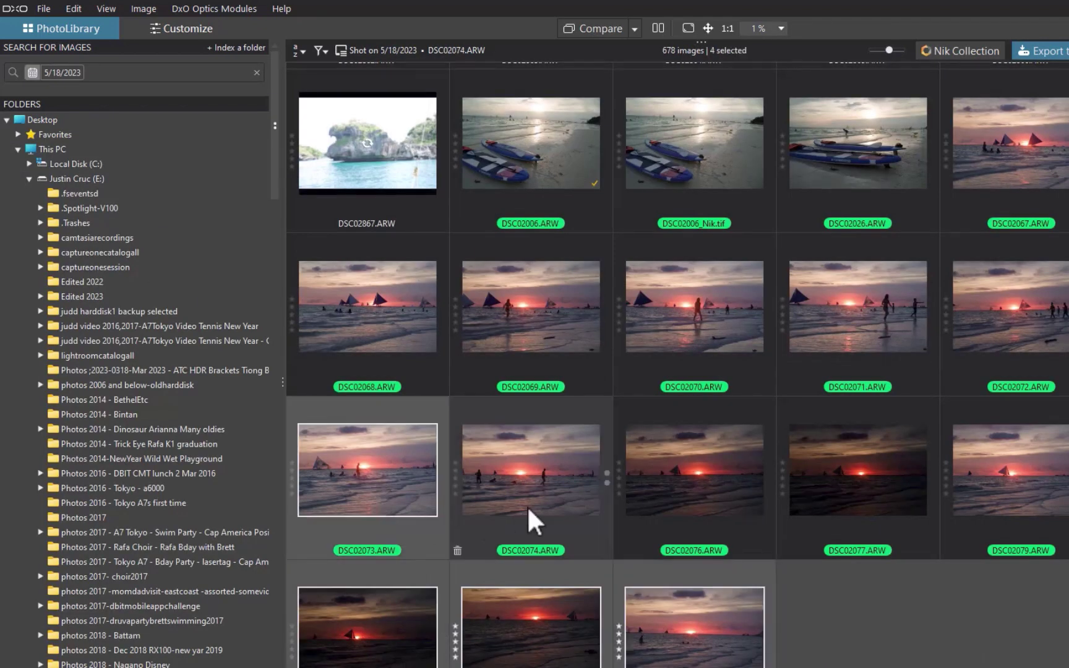
Select the 13 sunset photos from 5/18/2023 and drag them into the boracay project.
mouse_move(532, 520)
left_mouse_down()
mouse_move(1002, 497)
mouse_move(1040, 319)
mouse_move(376, 331)
mouse_move(296, 238)
left_mouse_up()
left_click(6, 120)
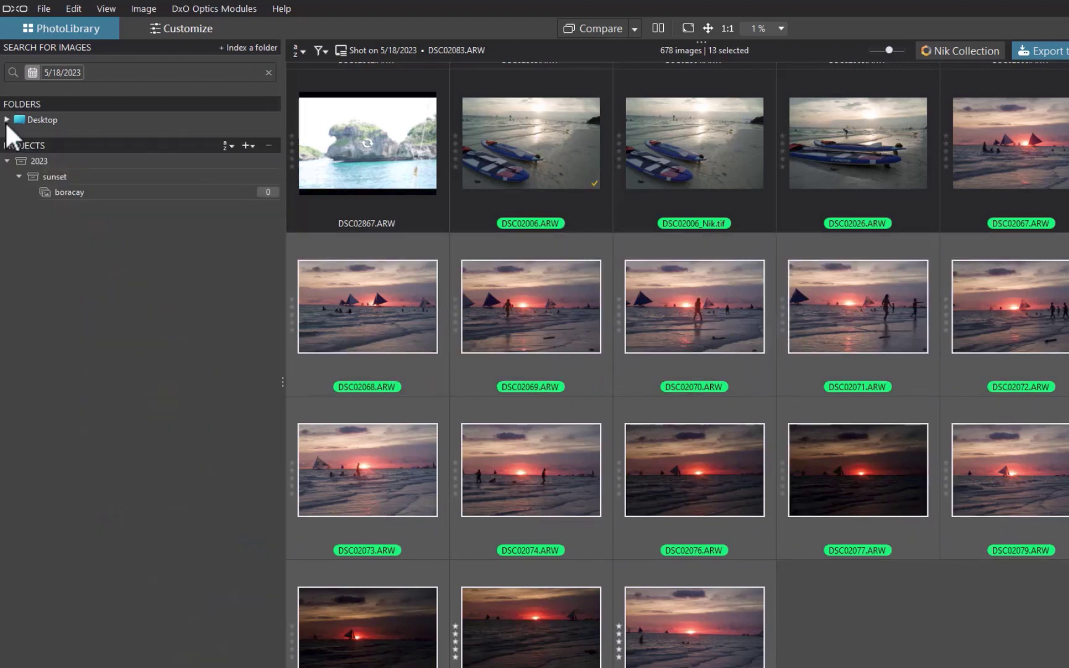
left_click_drag(410, 334, 68, 195)
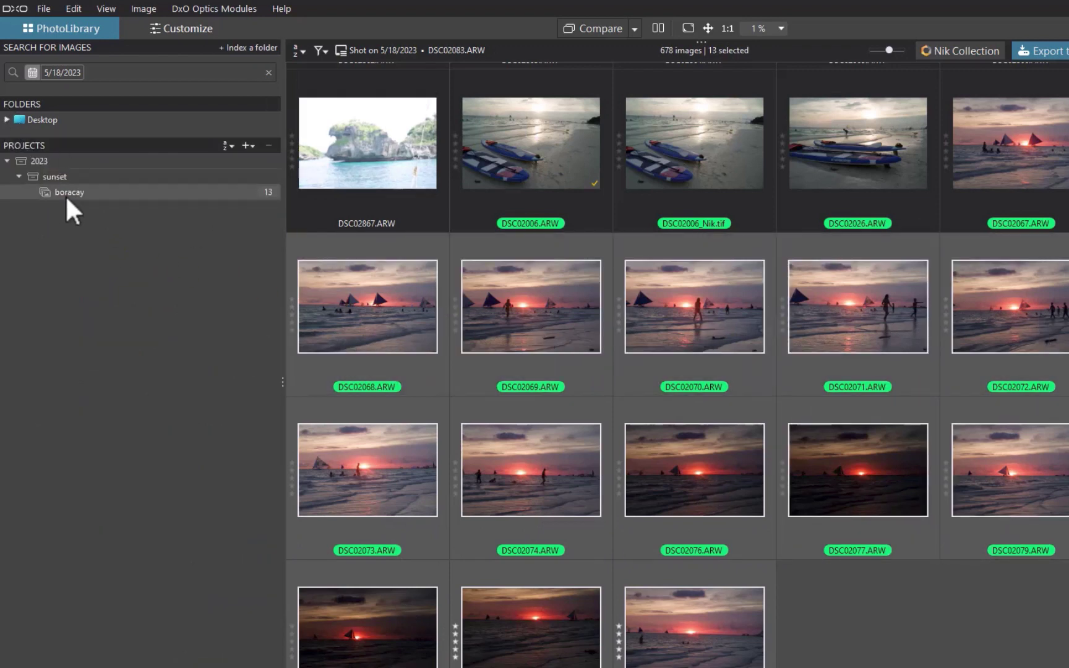